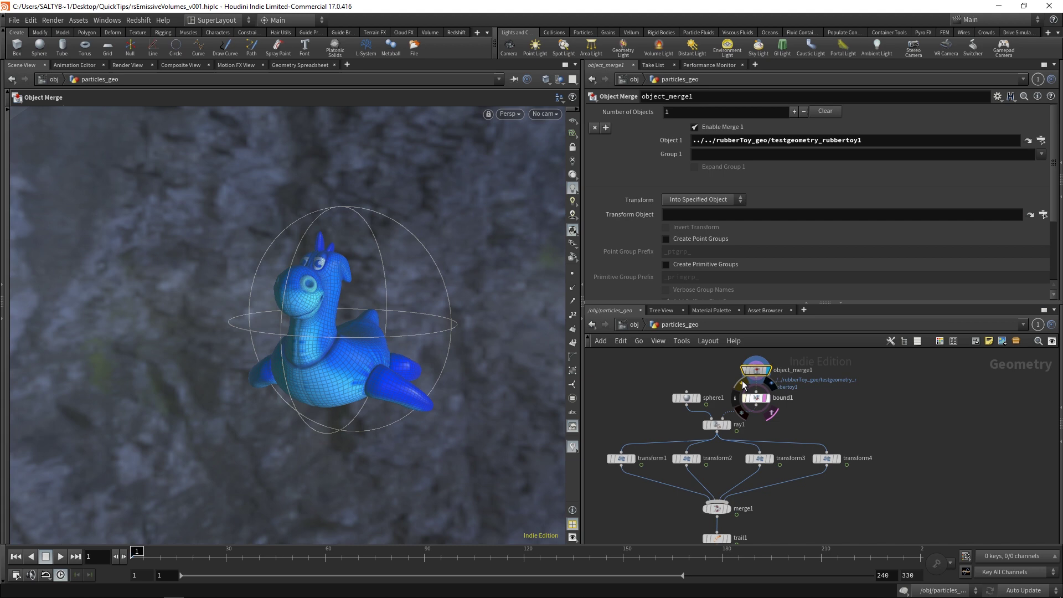
Step: Display bound1 so the viewport shows its -0.2 padded bounding sphere instead of the rubber toy
scroll(754, 381, "up", 3)
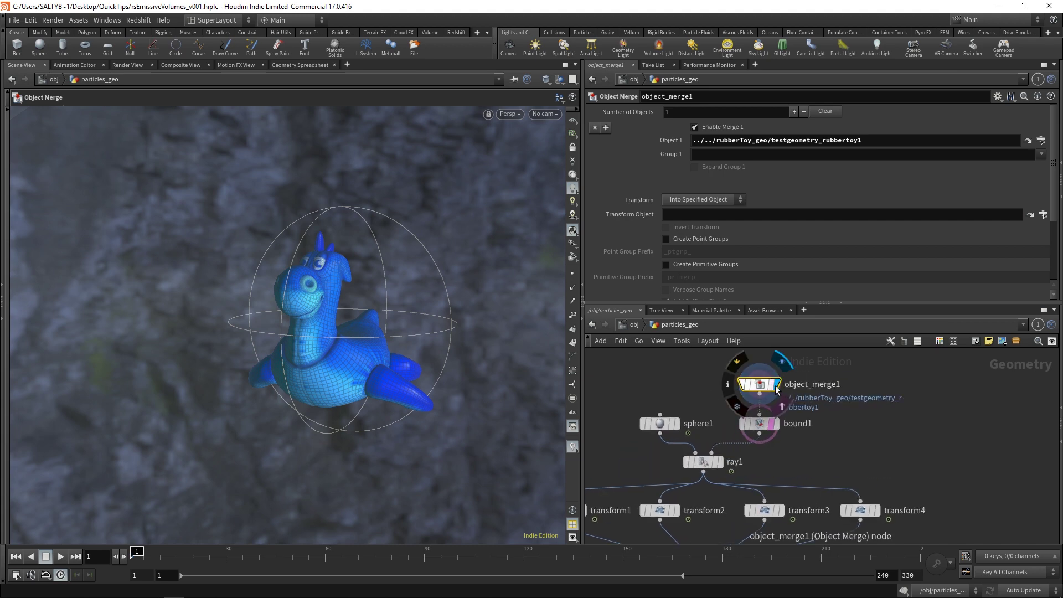
left_click(756, 423)
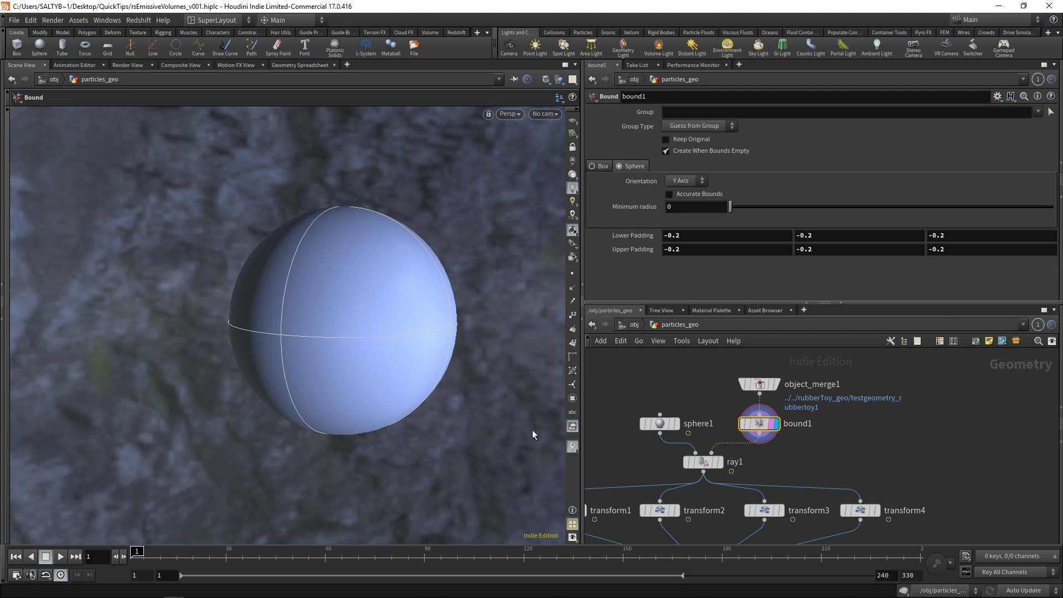
middle_click_drag(717, 403, 750, 392)
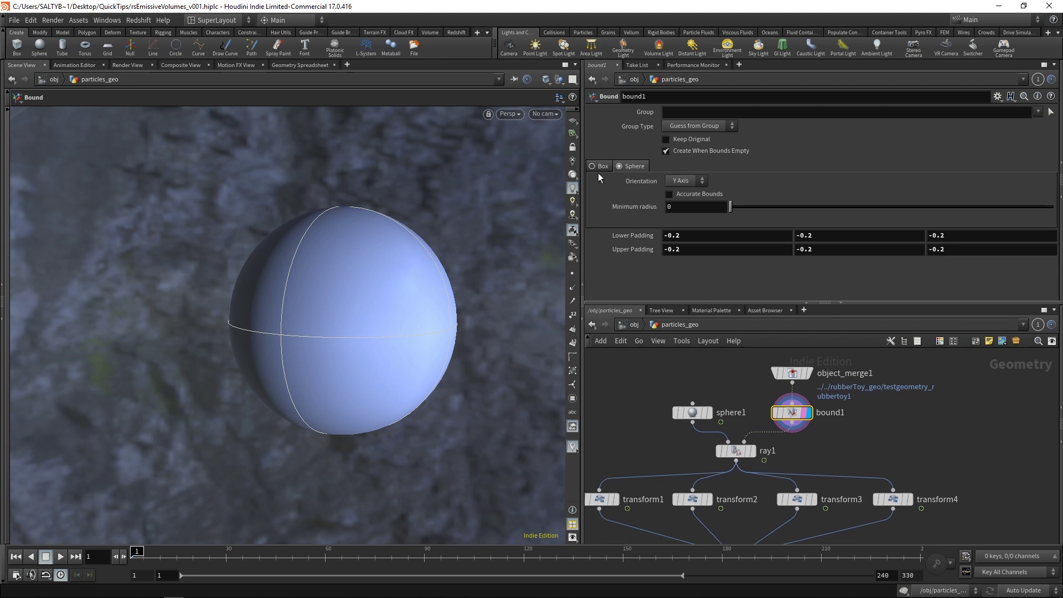
Step: Display sphere1, inspect its sin/cos Center expressions, and scrub the timeline to watch it orbit
left_click(707, 413)
left_click(691, 412)
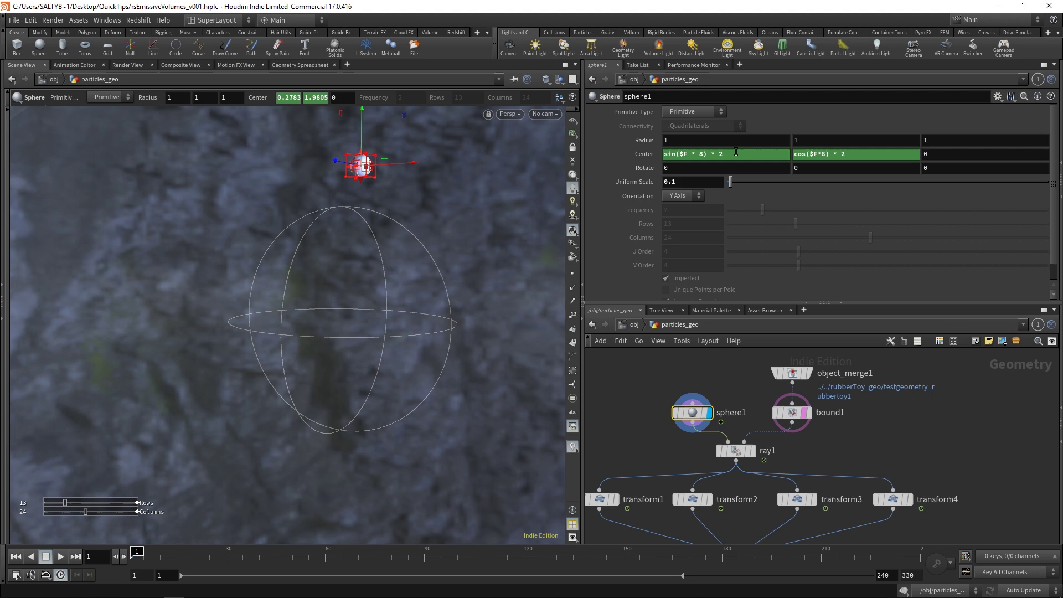
left_click(698, 154)
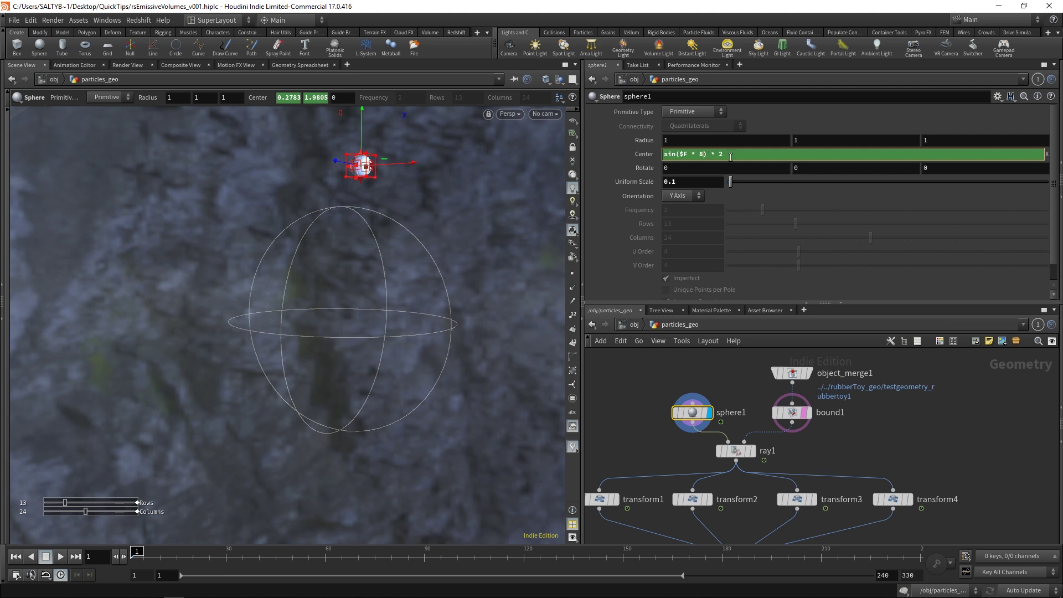
left_click(625, 370)
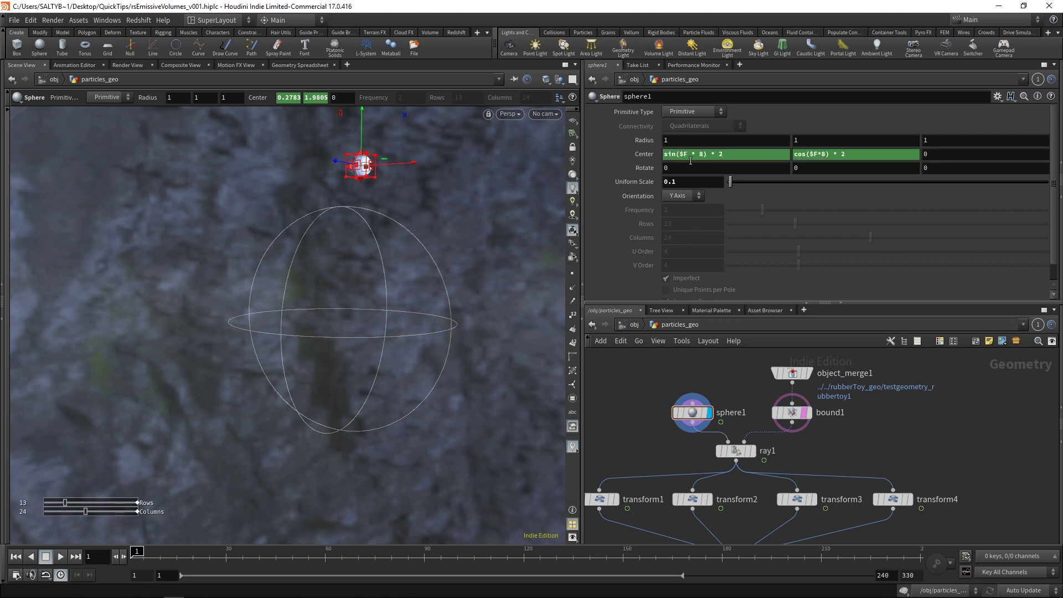
left_click_drag(268, 301, 231, 487, "alt")
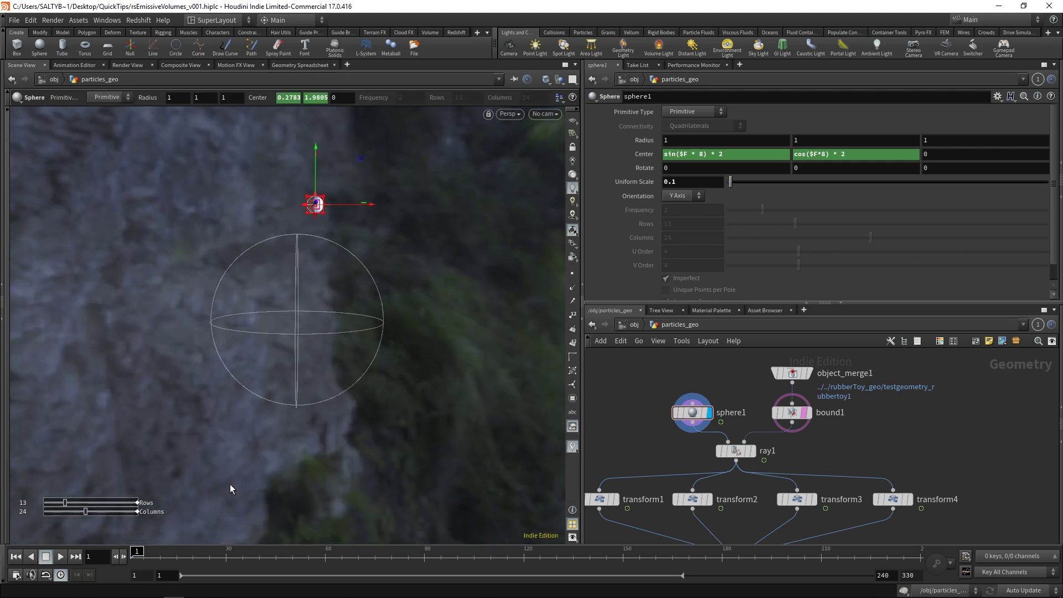
left_click_drag(137, 551, 466, 530)
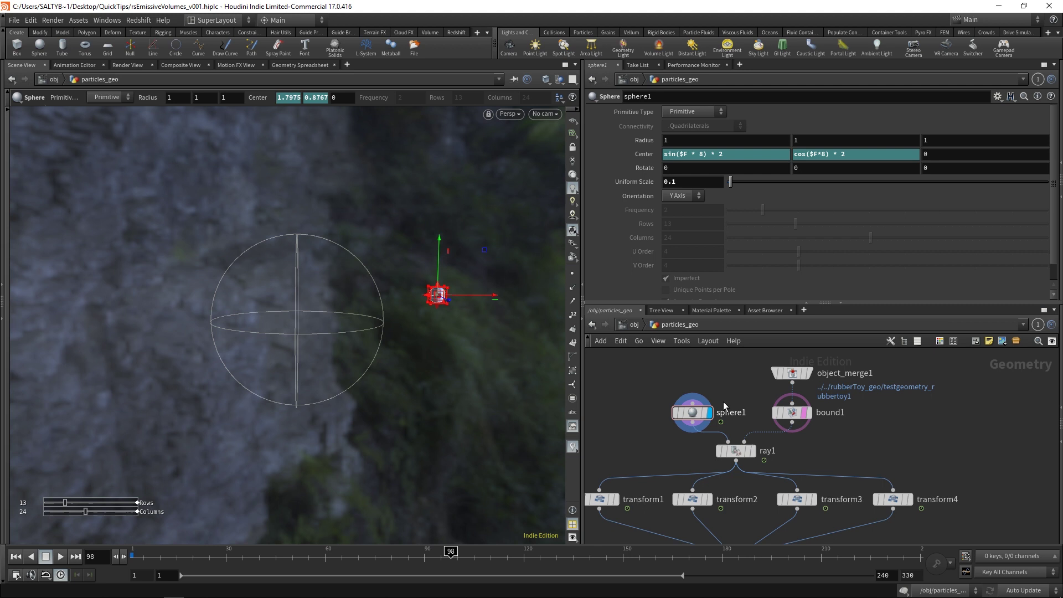
Step: Display ray1's projected sphere and play frames 8 to 71 to watch the projection
middle_click_drag(730, 404, 733, 382)
left_click(756, 428)
left_click(739, 428)
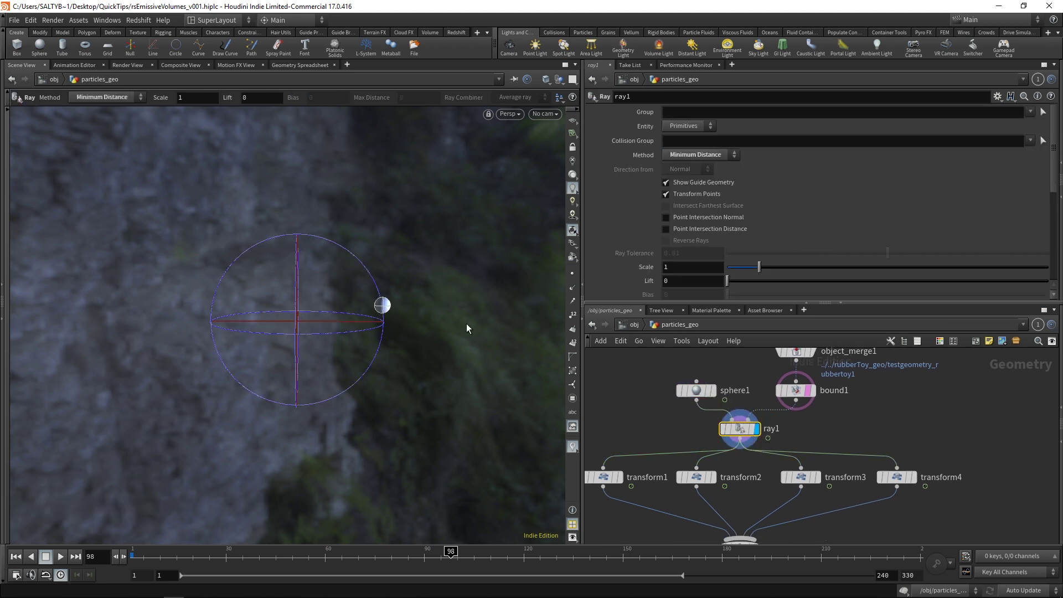
mouse_move(691, 393)
middle_click_drag(793, 382, 795, 420)
left_click(153, 551)
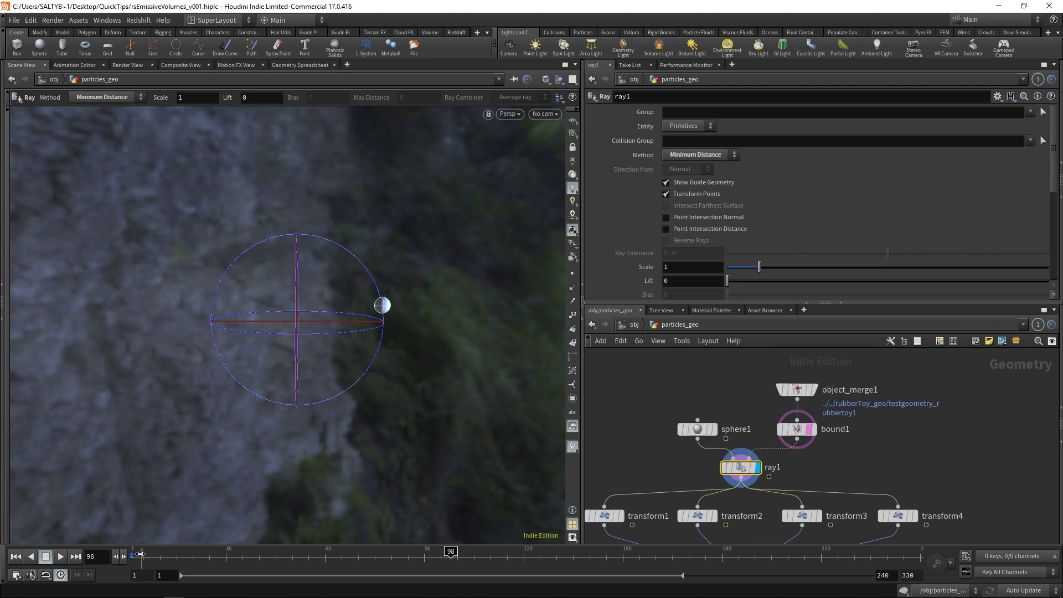
left_click_drag(153, 551, 552, 531)
Step: Select transform1–4, display merge1's four emitter spheres at frame 52, and view trail1's settings
middle_click_drag(662, 438, 664, 342)
left_click_drag(610, 463, 962, 412)
left_click(134, 553)
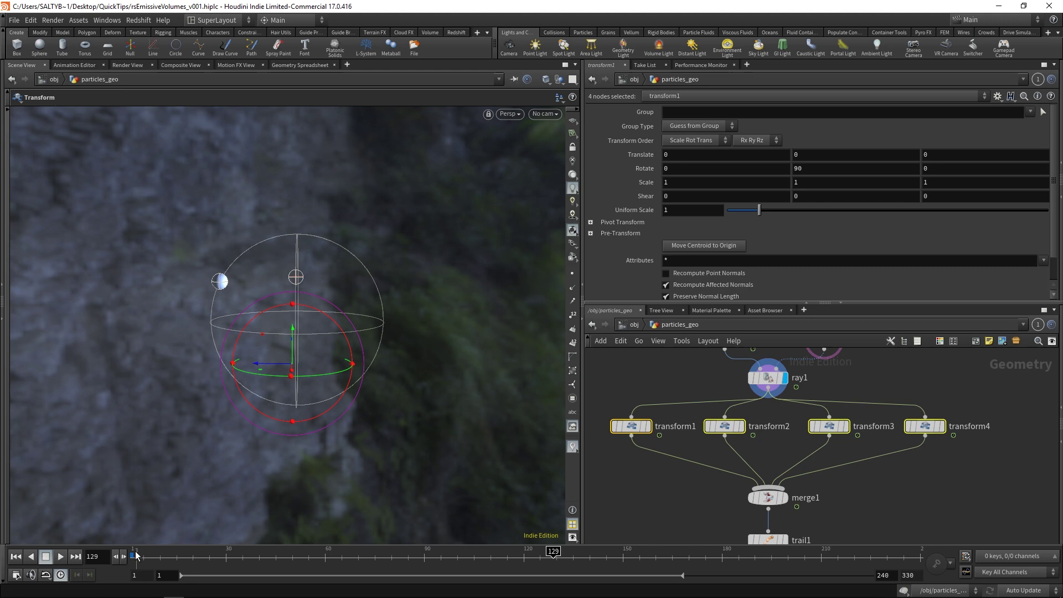
left_click_drag(132, 553, 148, 552)
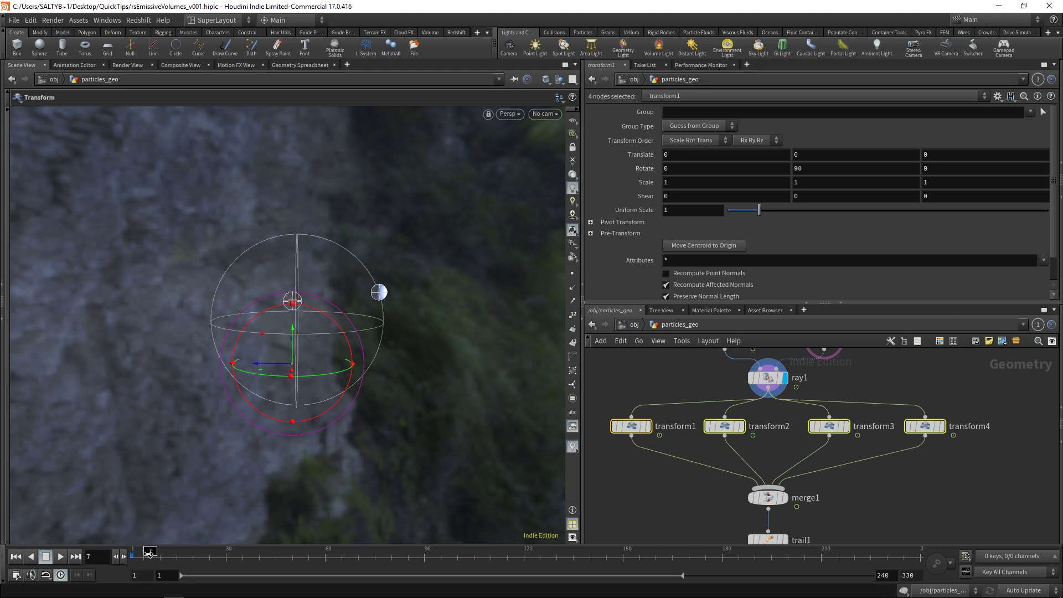
left_click(783, 497)
left_click_drag(375, 372, 232, 485, "alt")
left_click_drag(150, 551, 345, 550)
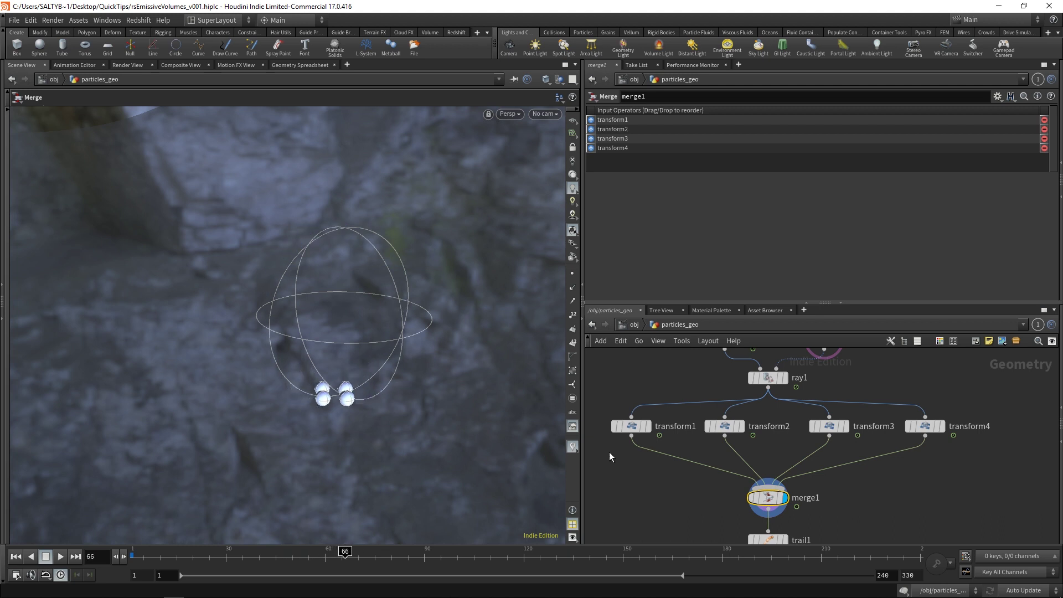
scroll(703, 451, "down", 4)
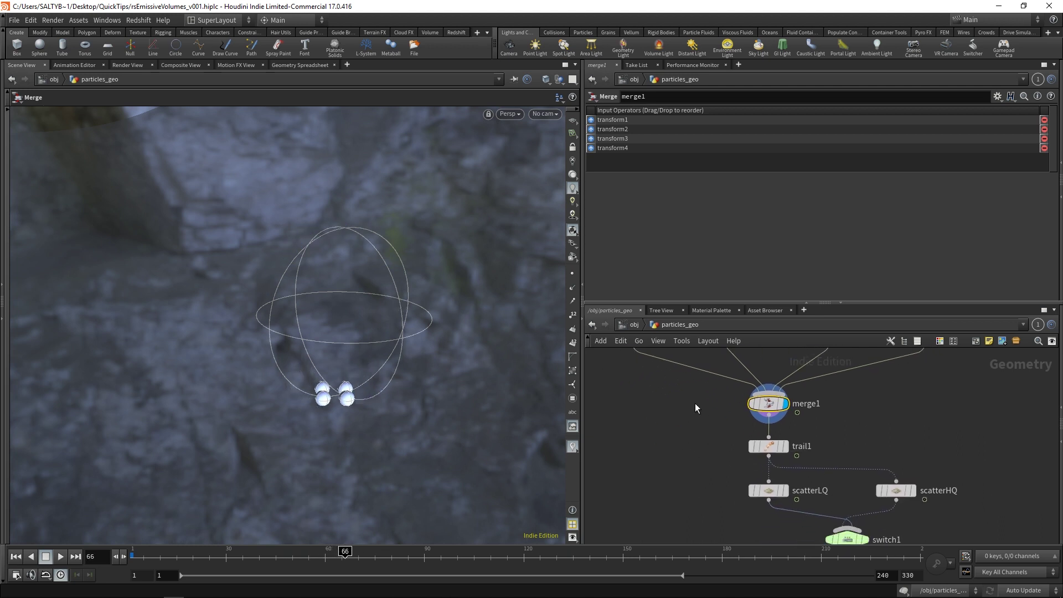
left_click(767, 442)
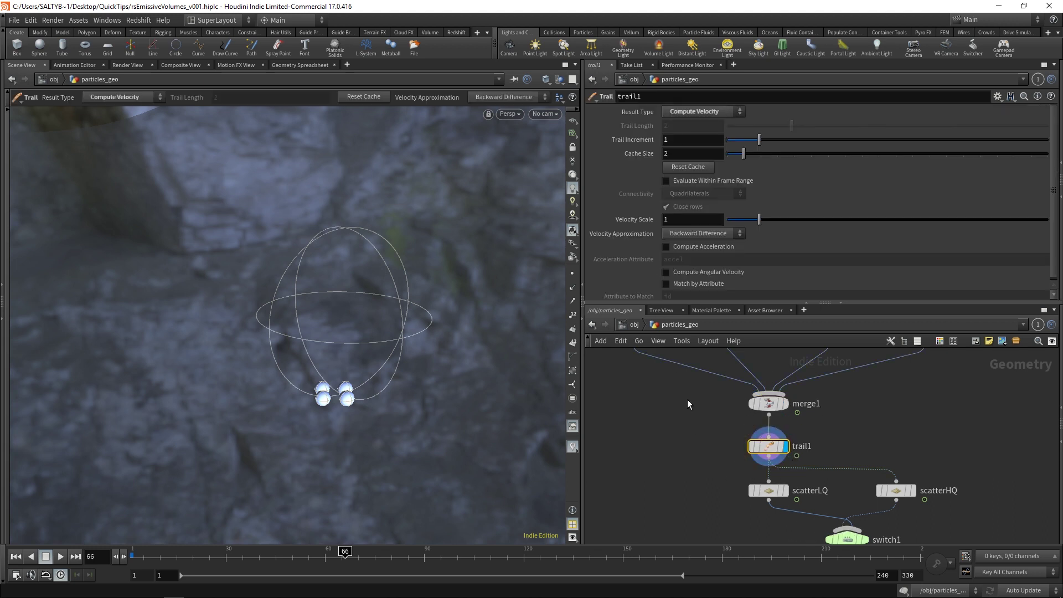
Step: Check the scatterLQ settings, rewind to frame 1, and dive into the popnet network
middle_click_drag(731, 478, 693, 401)
left_click(730, 410)
middle_click_drag(709, 457, 649, 376)
left_click(141, 548)
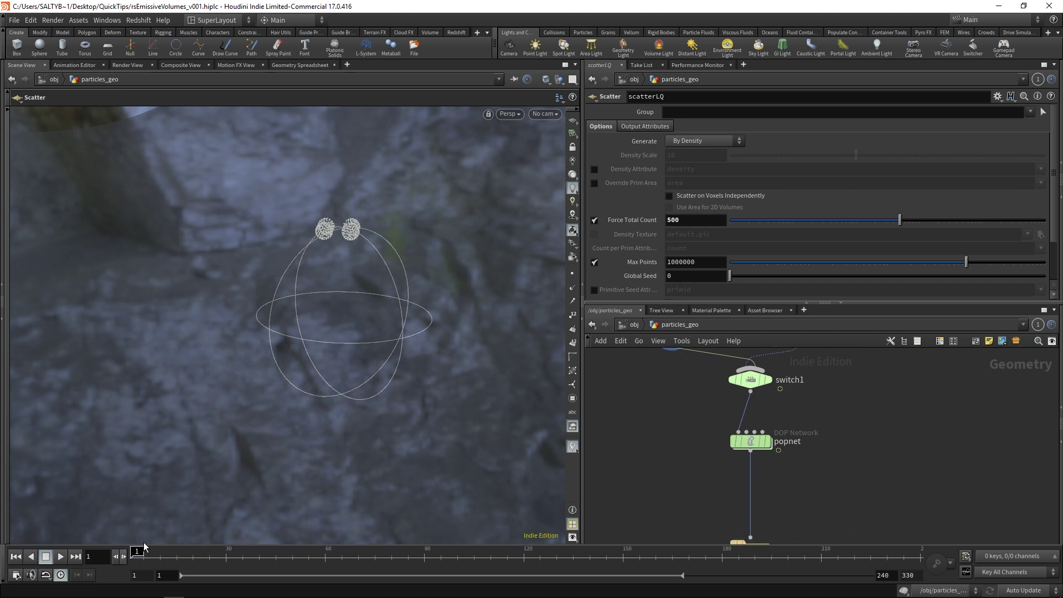
double_click(751, 441)
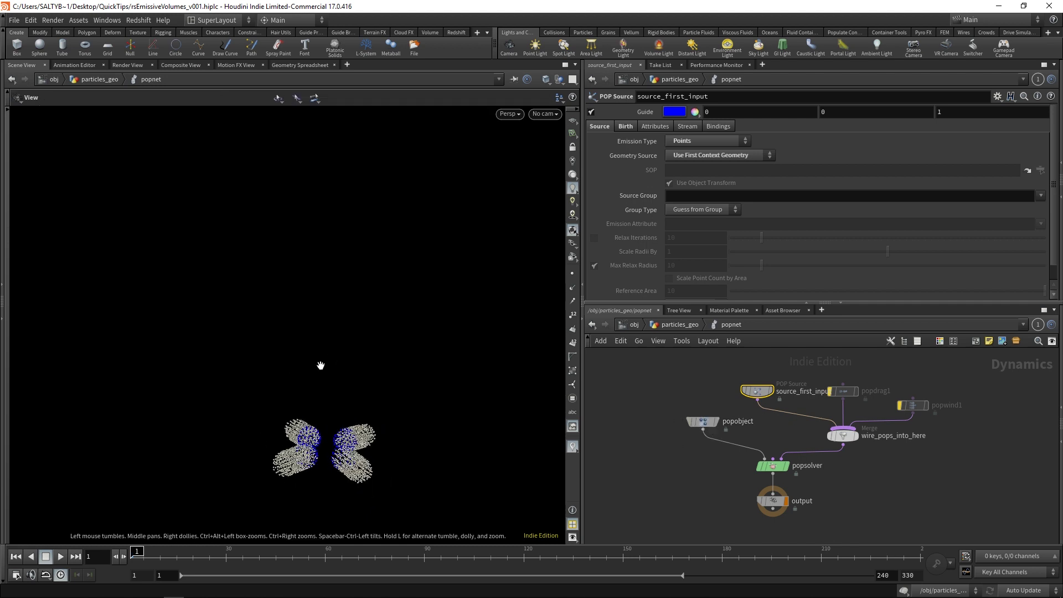
Step: Play the particle simulation and tumble the camera to see the streams ringing the bounding sphere
key("Escape")
left_click_drag(354, 348, 329, 340)
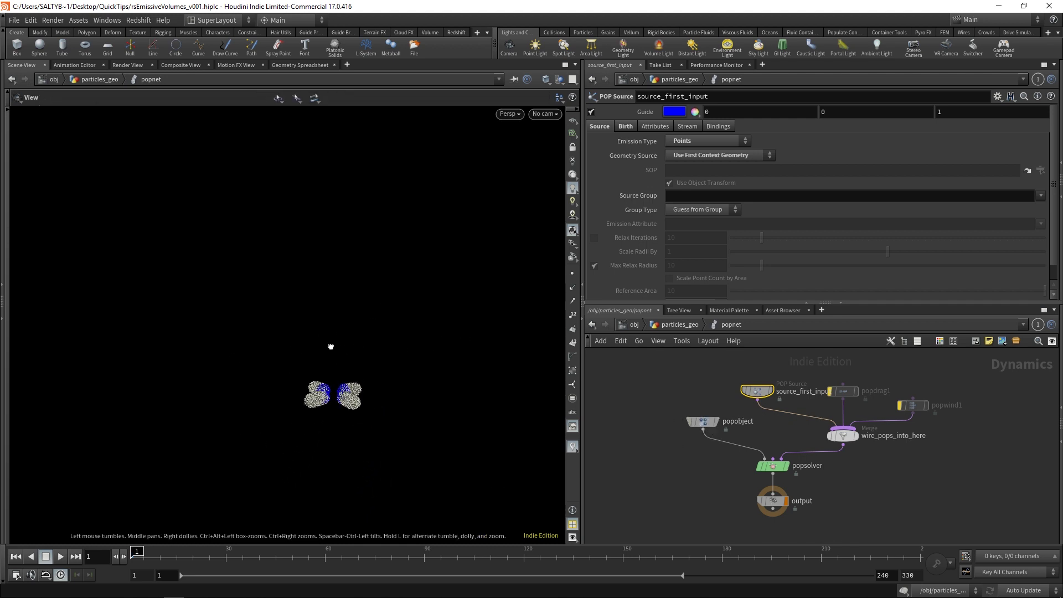
key("Return")
left_click(143, 552)
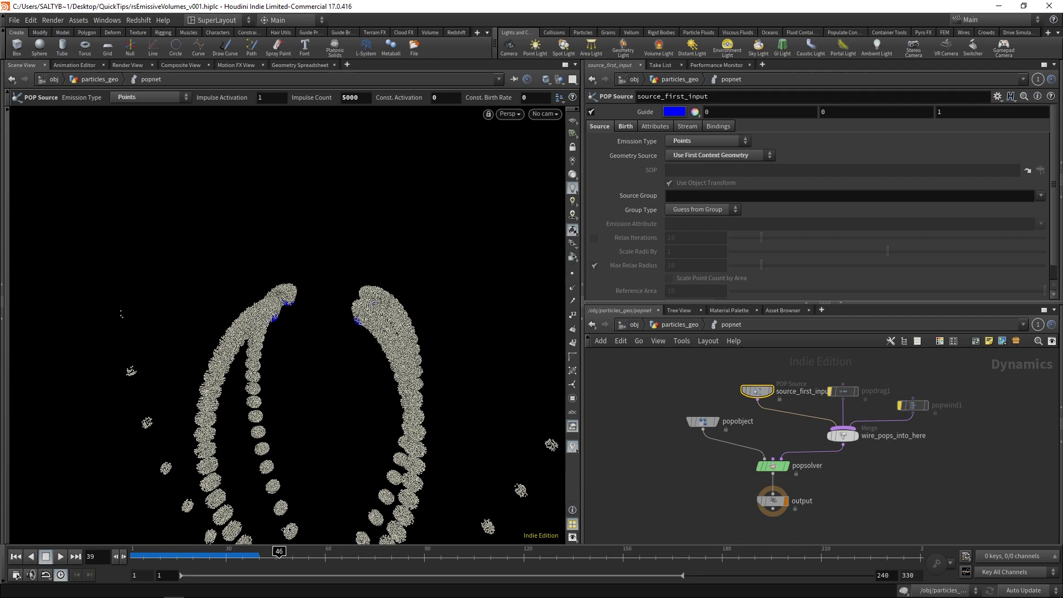
key("Escape")
left_click_drag(286, 530, 189, 313)
key("Escape")
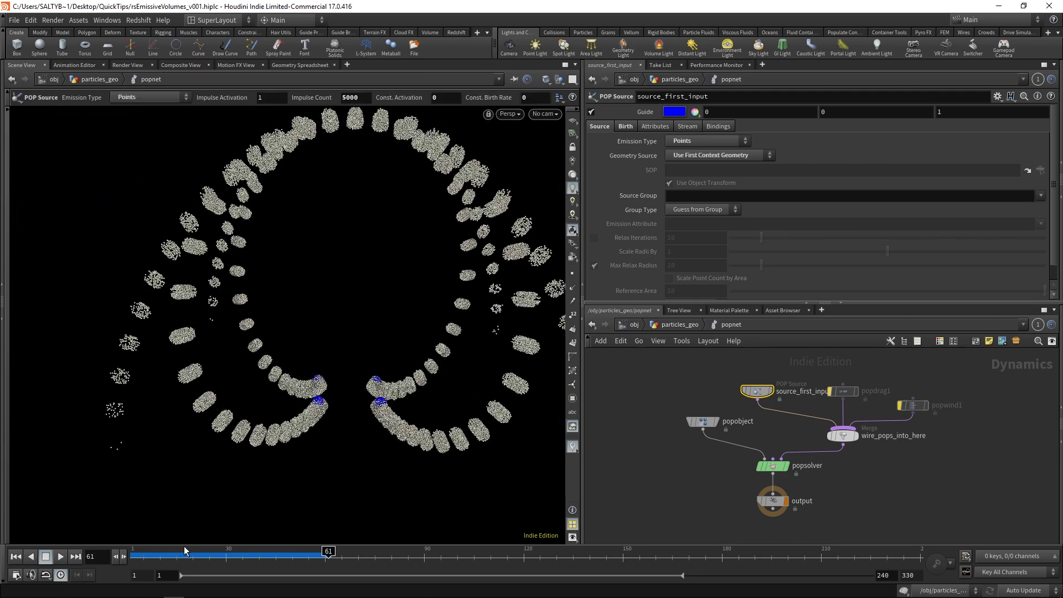
mouse_move(184, 551)
left_mouse_down()
mouse_move(156, 553)
mouse_move(389, 538)
left_mouse_up()
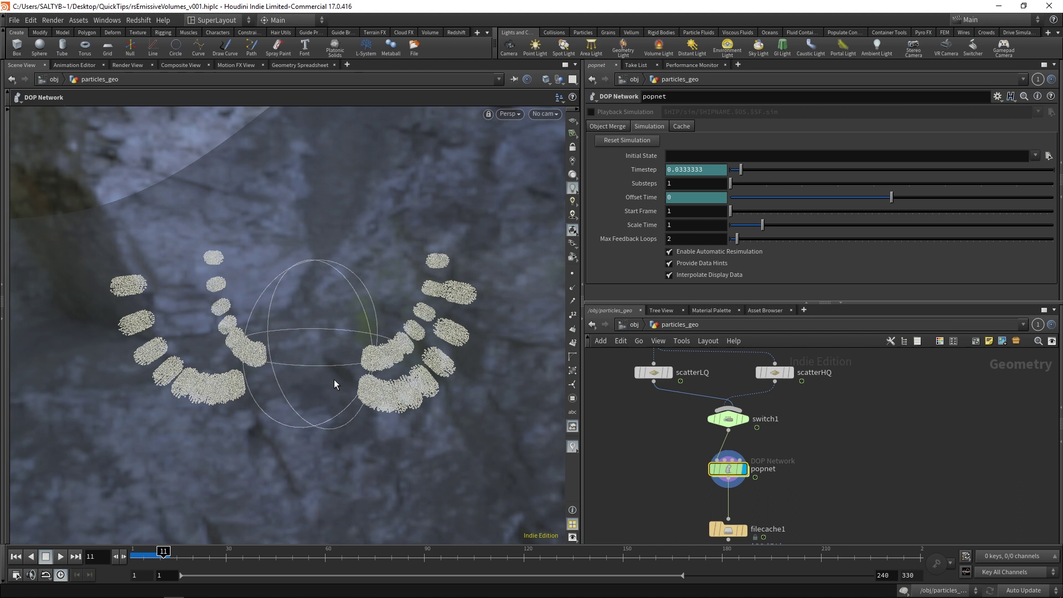
left_click(677, 186)
key("Return")
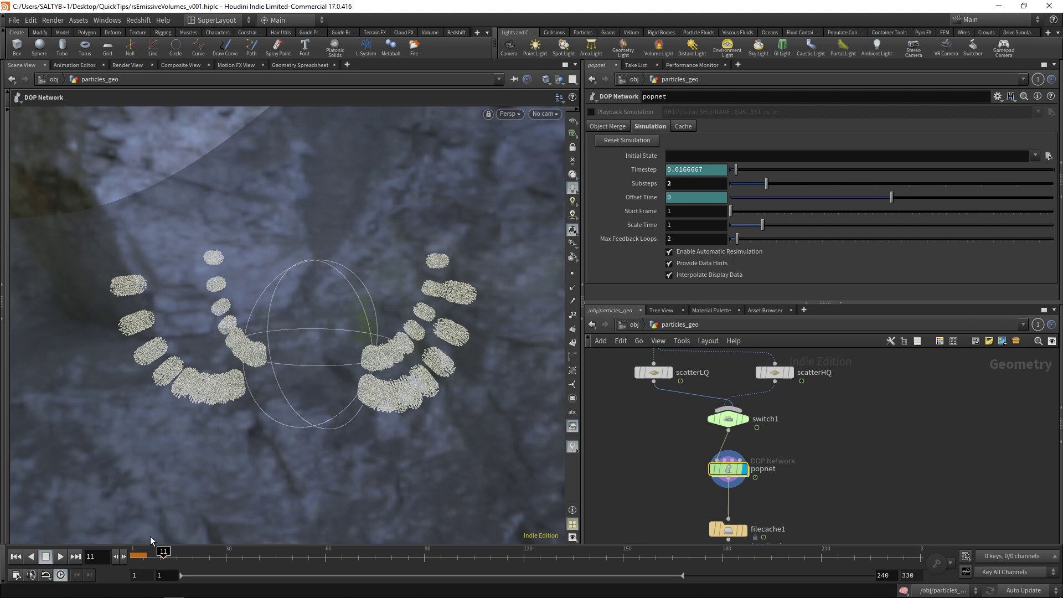
mouse_move(143, 553)
left_mouse_down()
mouse_move(252, 551)
mouse_move(158, 551)
mouse_move(188, 551)
mouse_move(156, 539)
left_mouse_up()
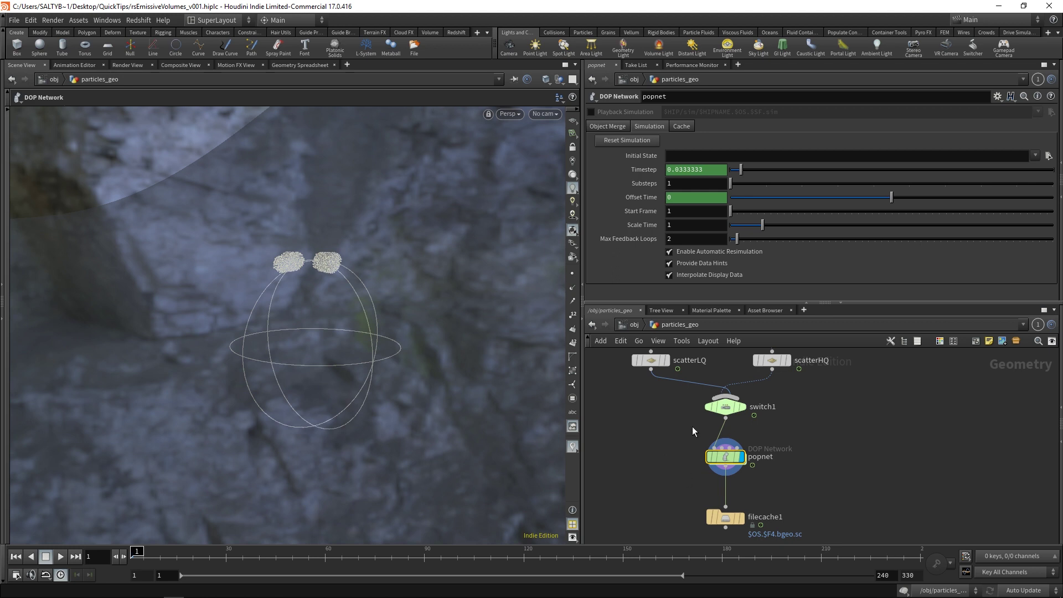
middle_click_drag(674, 470, 679, 450)
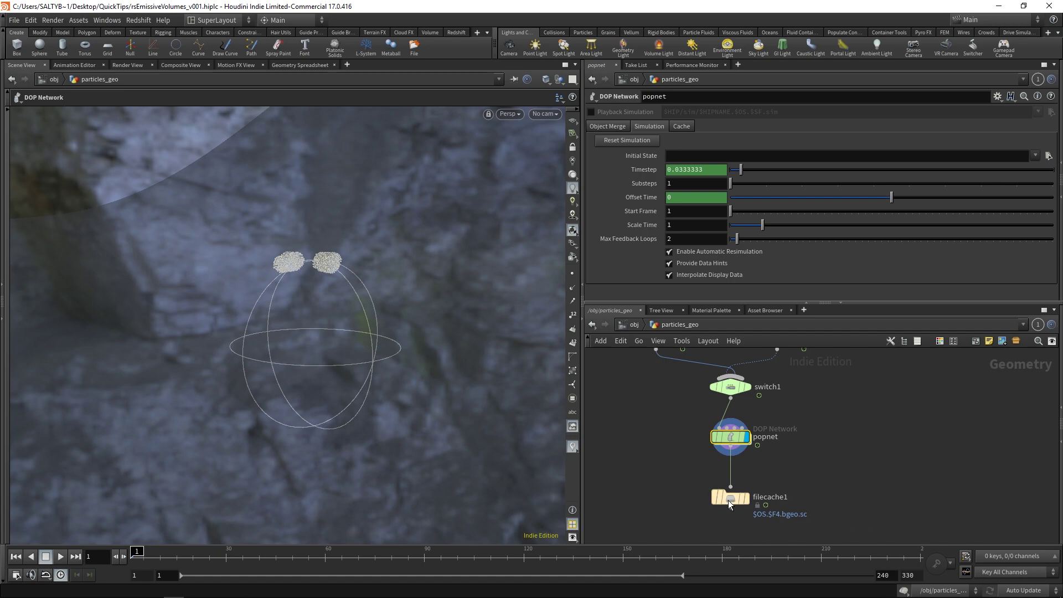
left_click(744, 436)
left_click_drag(733, 437, 733, 465)
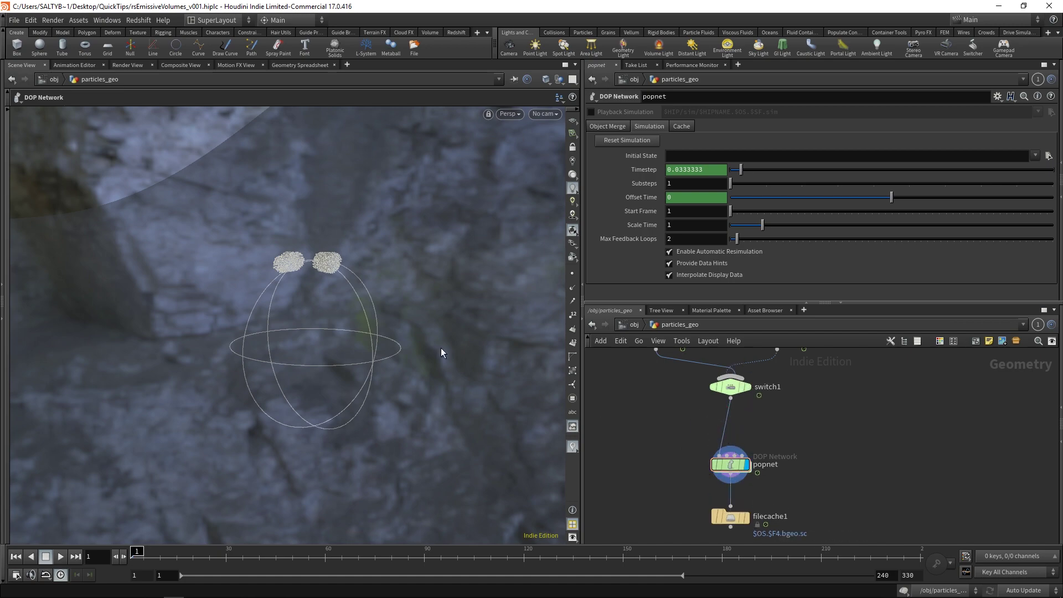
key("Escape")
right_click_drag(325, 261, 441, 230)
left_click_drag(441, 230, 332, 334)
key("Return")
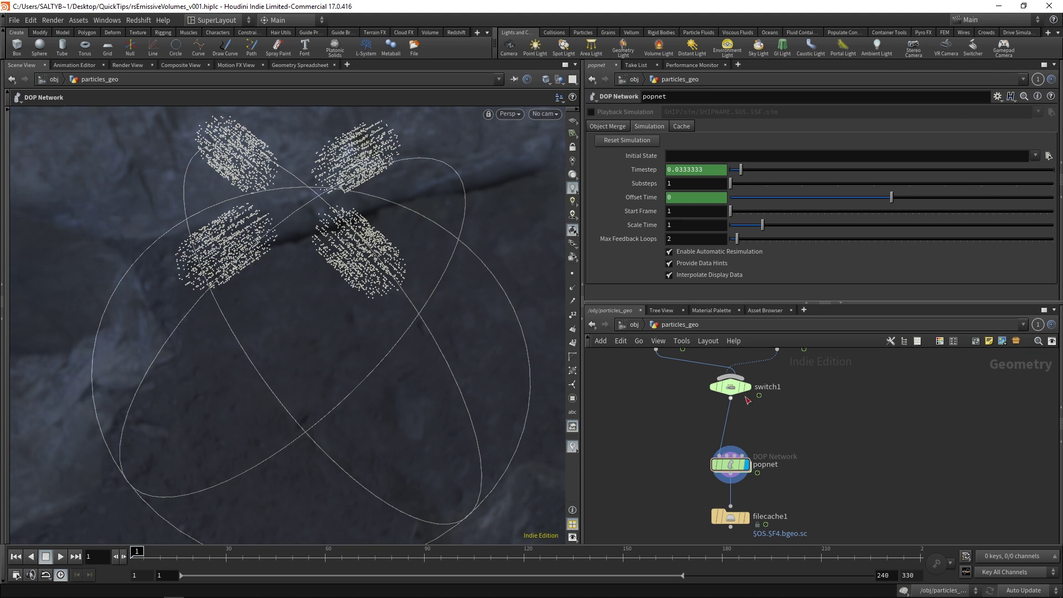
left_click(750, 386)
left_click_drag(387, 309, 363, 332)
key("Return")
middle_click_drag(709, 406, 709, 457)
mouse_move(730, 436)
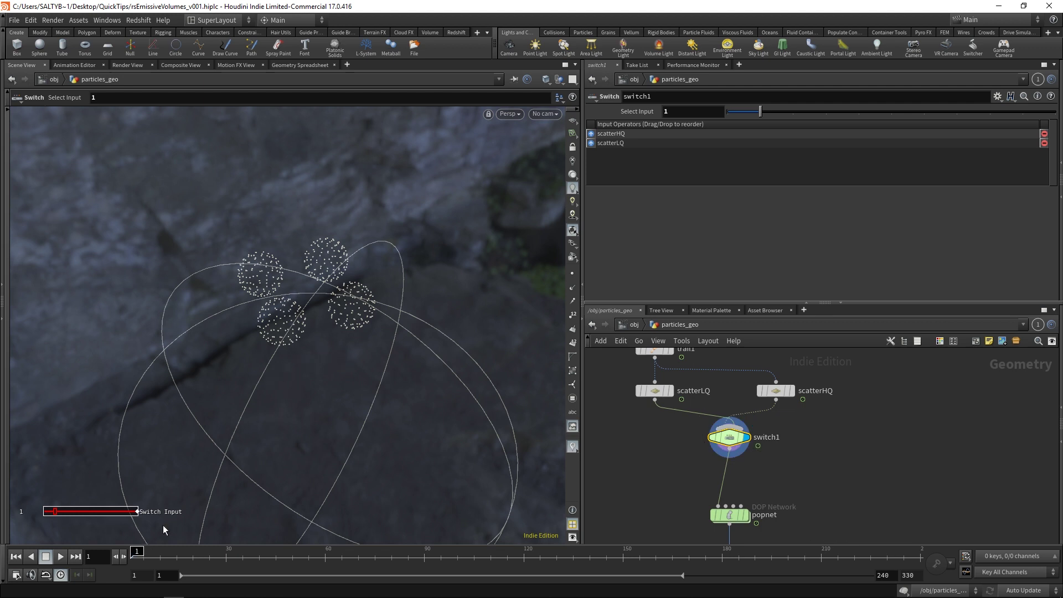
key("Right")
key("Left")
key("Right")
key("Left")
key("Right")
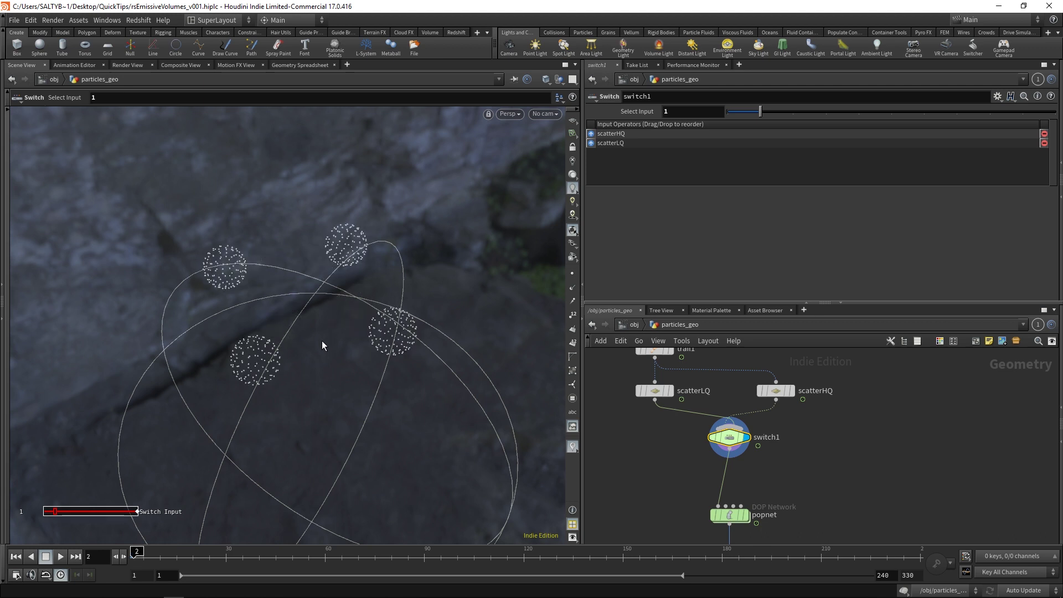
key("Left")
key("Right")
key("Left")
key("Right")
key("Right")
key("Left")
key("Left")
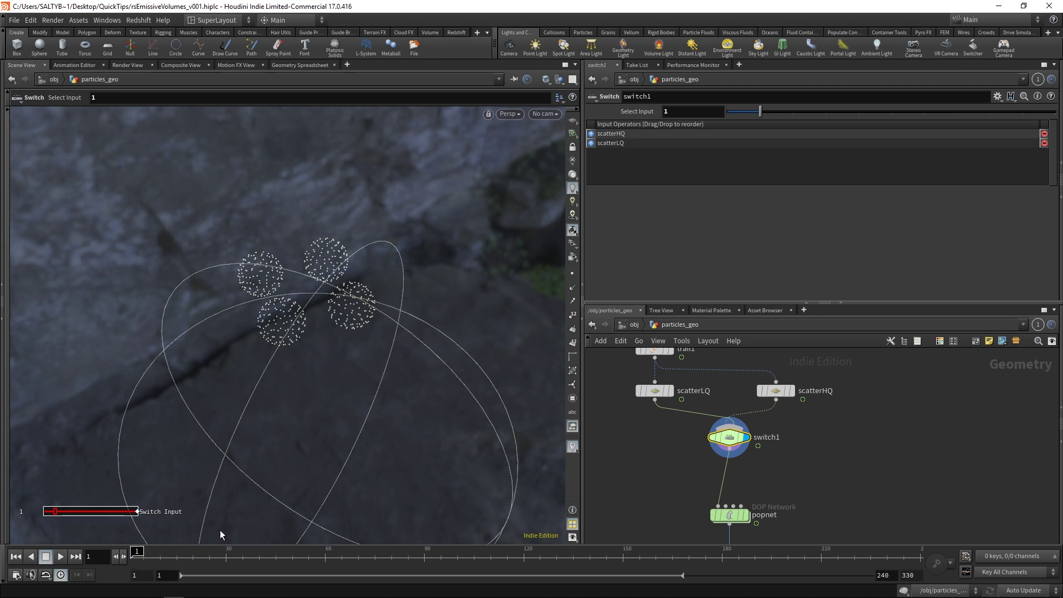
key("Right")
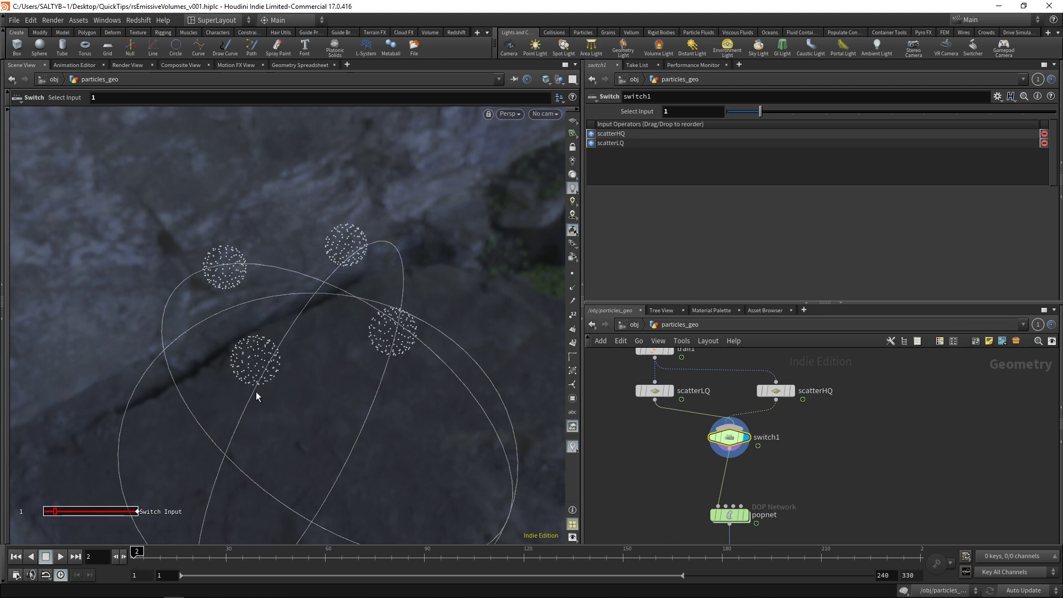
key("Left")
key("Right")
key("Left")
key("Right")
Step: Add a Time Shift node (timeshift2) fed by switch1 with Frame set to $F-1
key("Tab")
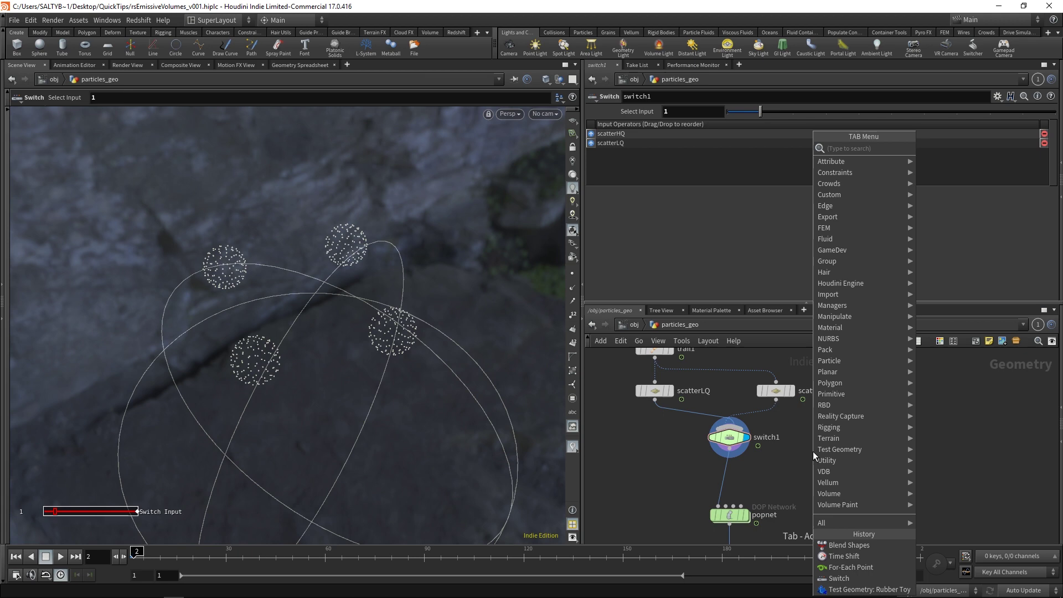
type("time")
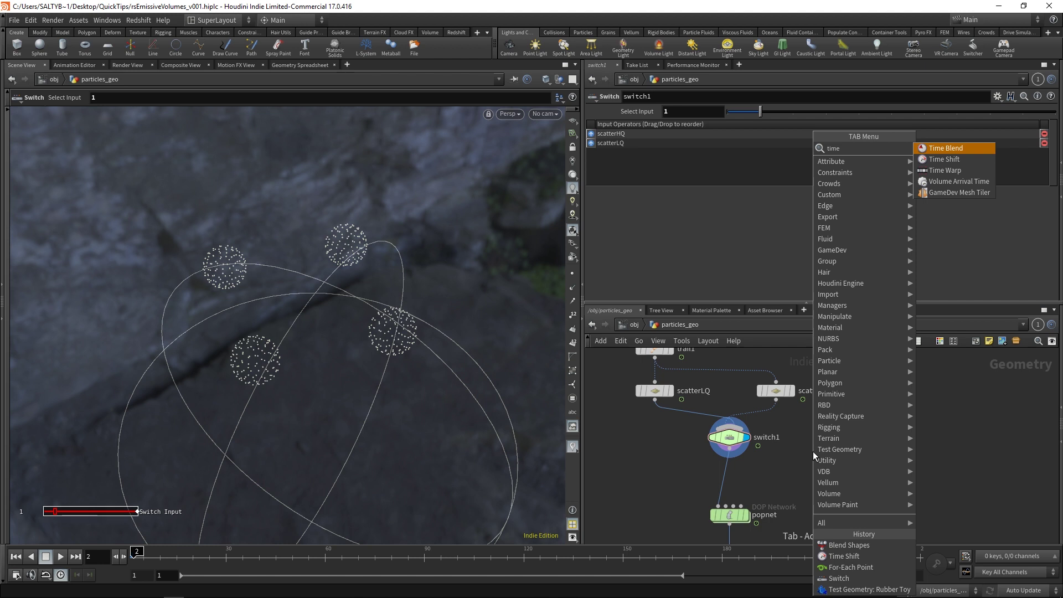
key("Down")
key("Return")
left_click(812, 464)
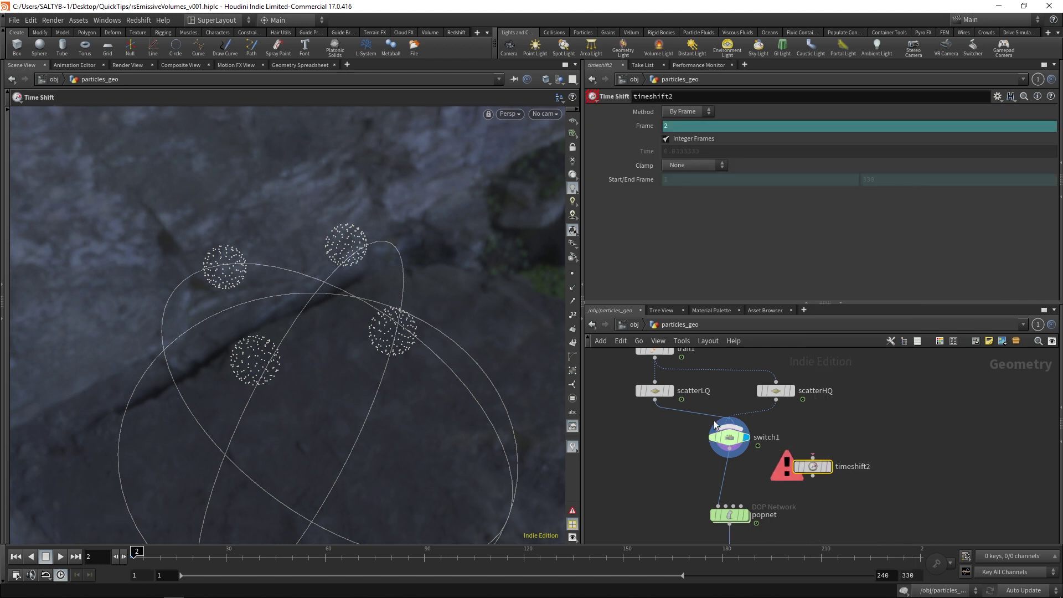
left_click_drag(729, 448, 812, 458)
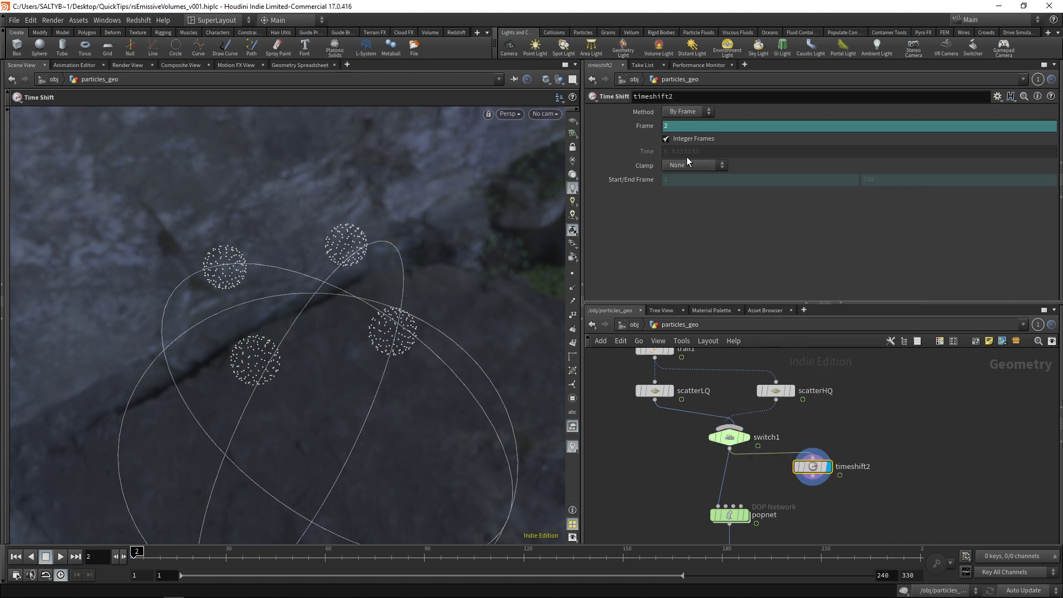
left_click(684, 126)
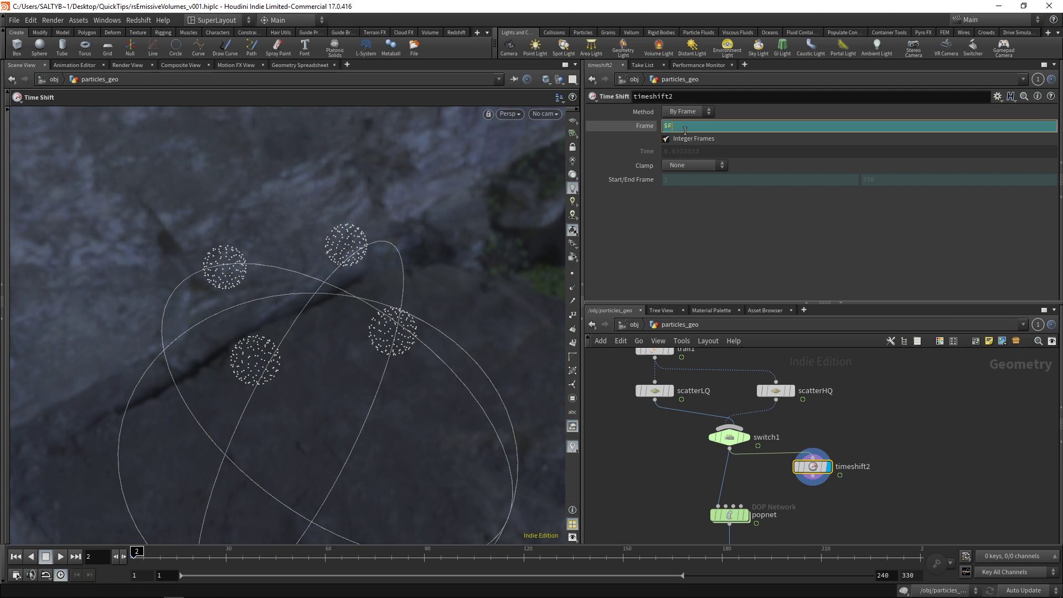
key("Return")
left_click_drag(825, 481, 824, 487)
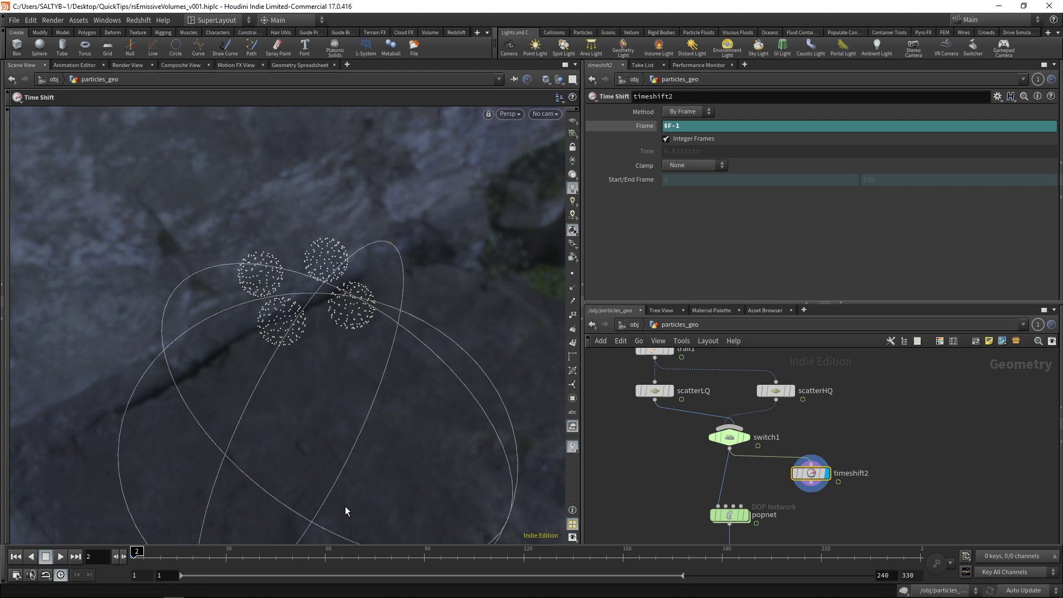
Step: At frame 30, compare switch1's and timeshift2's outputs in the viewport
left_click(224, 563)
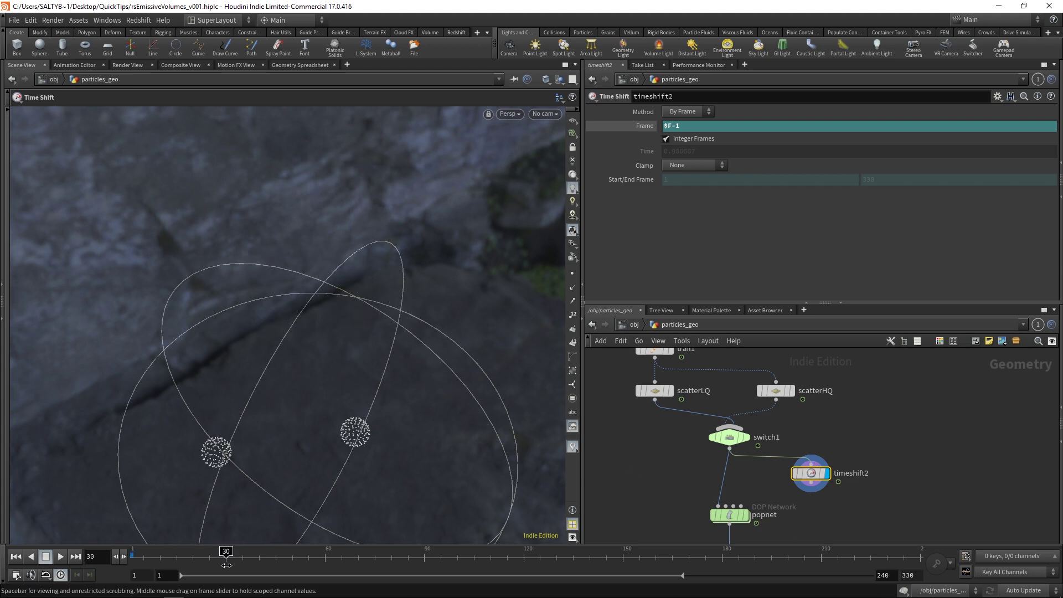
key("Escape")
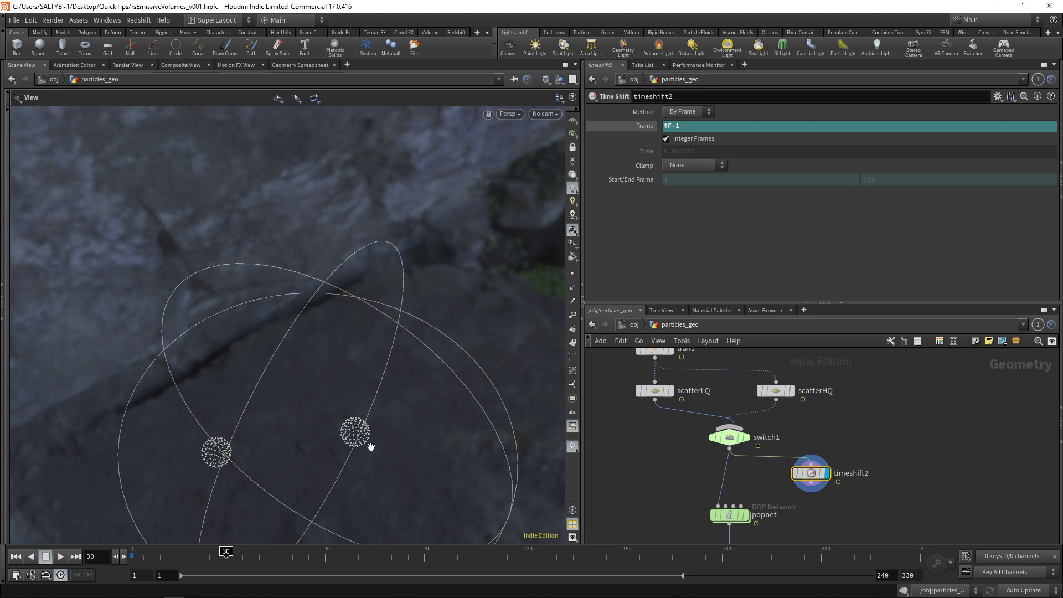
left_click_drag(367, 444, 403, 398)
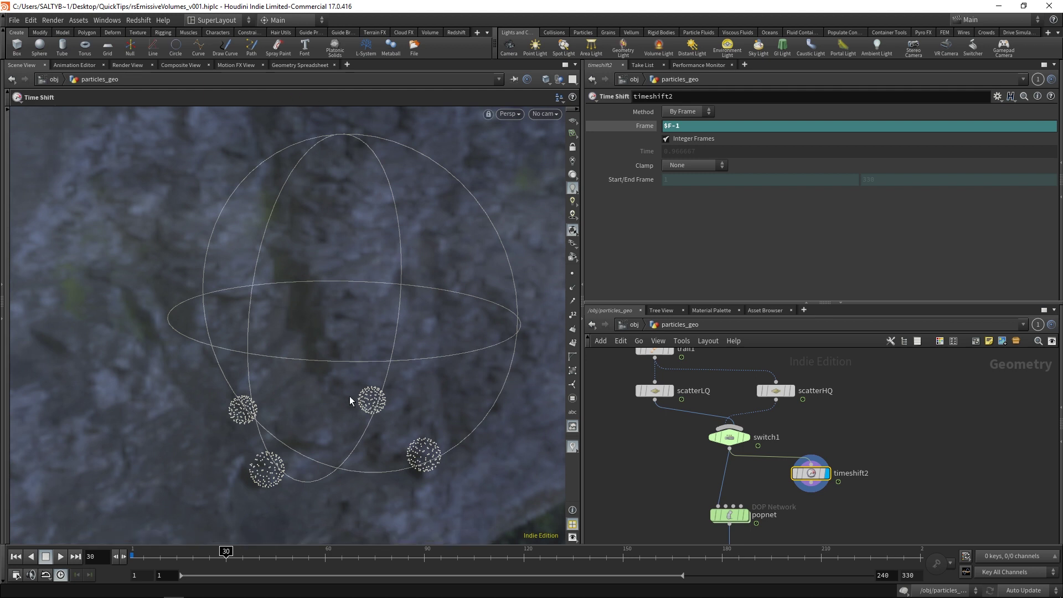
mouse_move(748, 436)
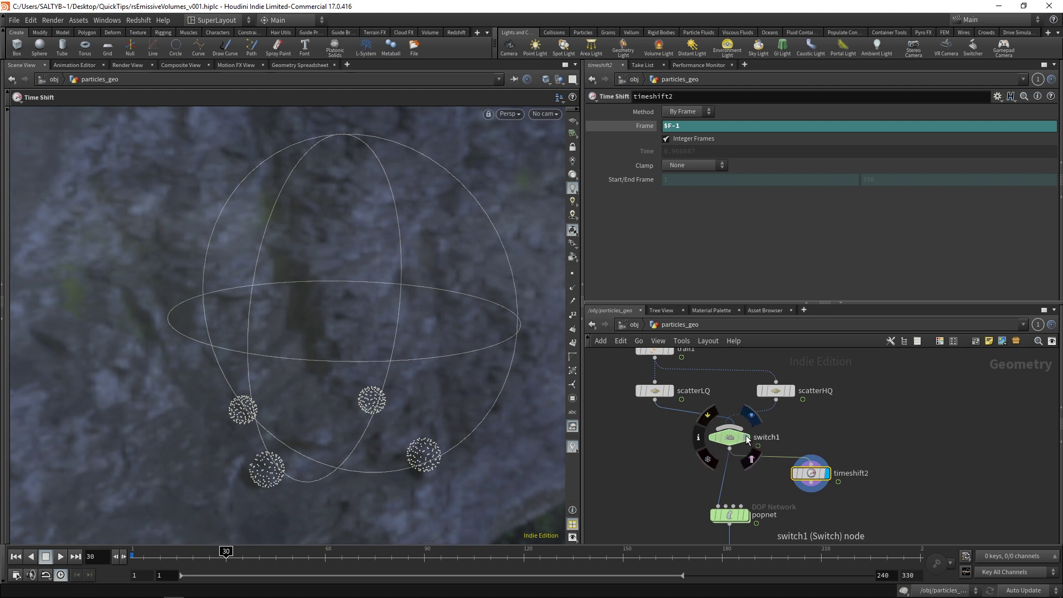
left_click(747, 438)
left_click(738, 437)
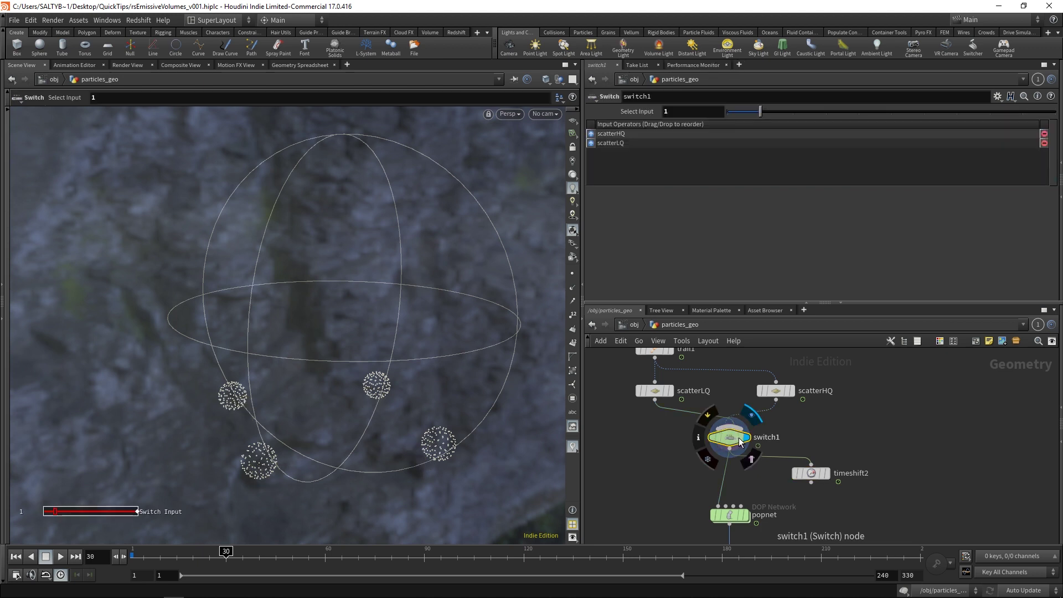
left_click(826, 472)
left_click(809, 471)
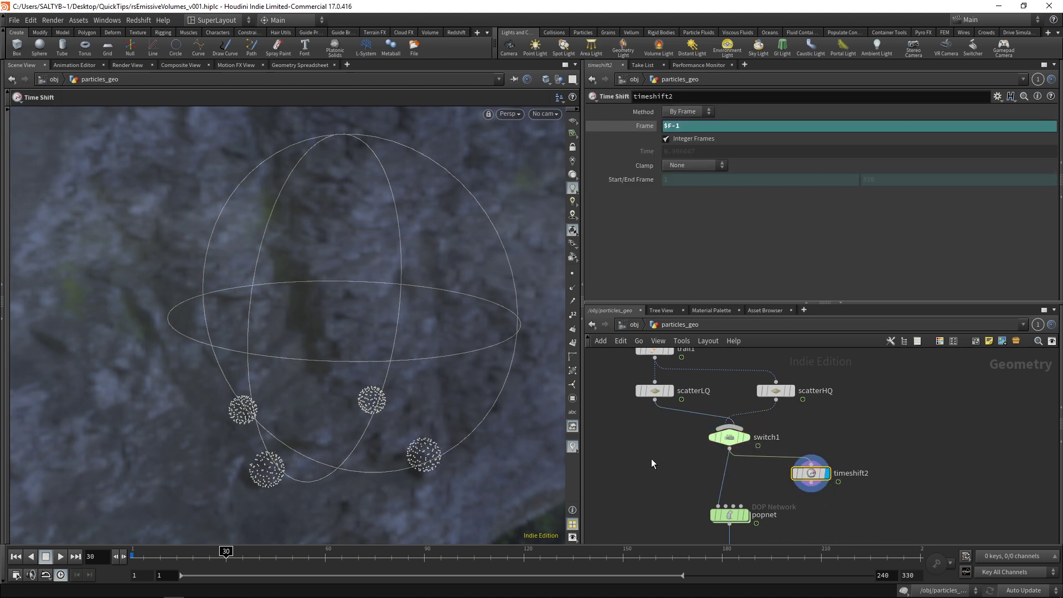
Step: Move popnet and filecache1 lower and add a Blend Shapes node (blendshapes2) below switch1
middle_click_drag(756, 470, 759, 418)
left_click_drag(657, 454, 769, 521)
left_click_drag(731, 460, 734, 492)
left_click(814, 419)
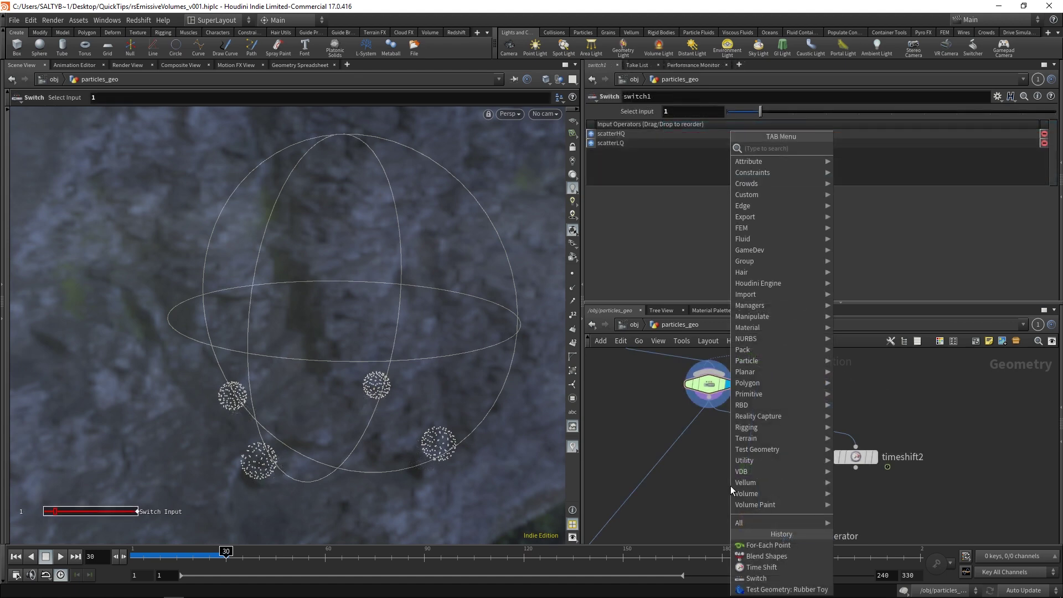
type("rast")
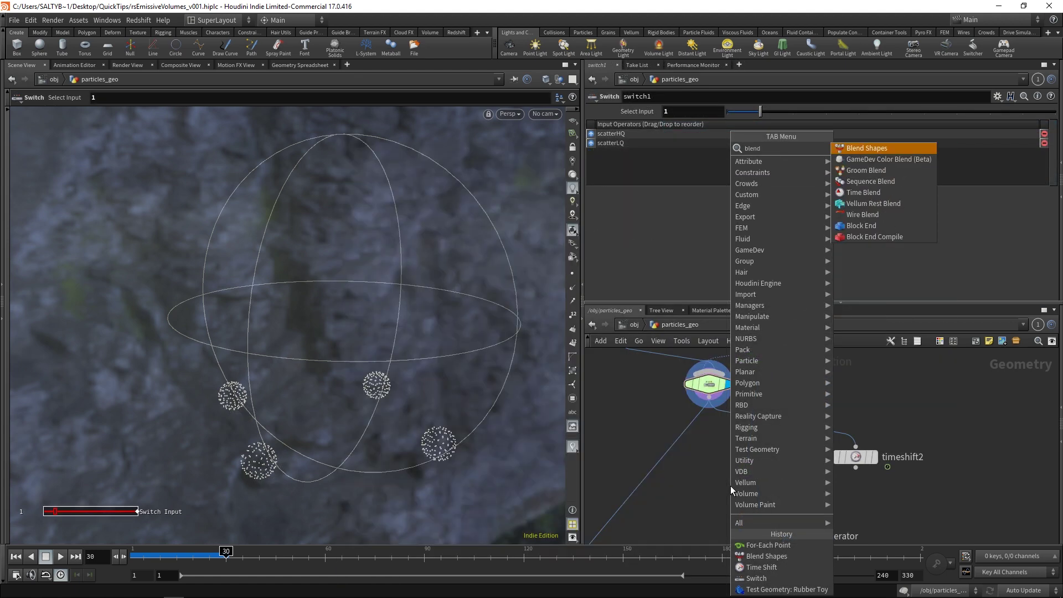
key("Return")
left_click(730, 486)
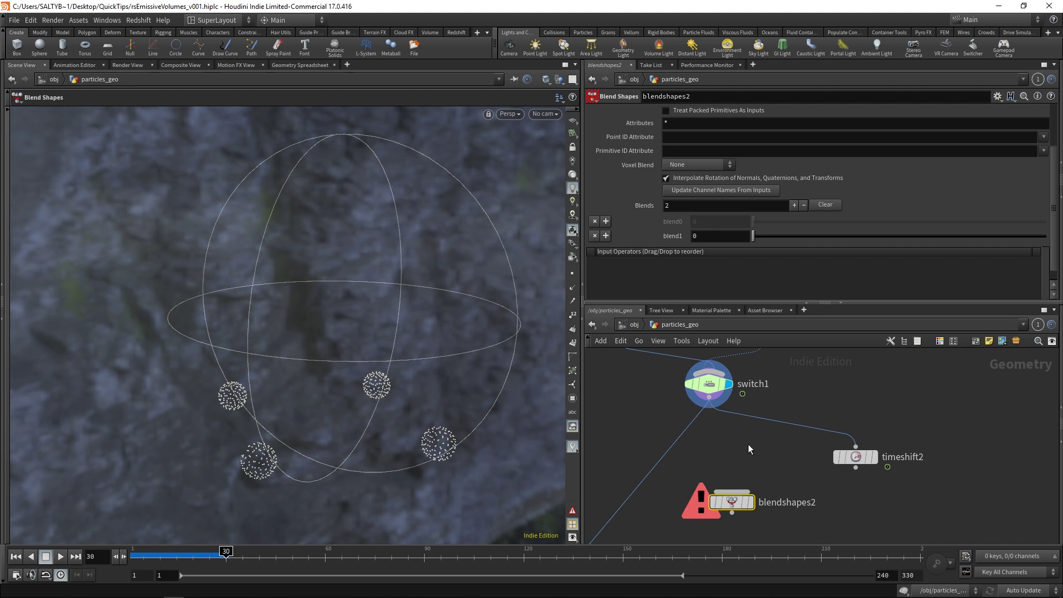
Step: Wire timeshift2 and switch1 into blendshapes2 and display its result
left_click_drag(855, 468, 731, 492)
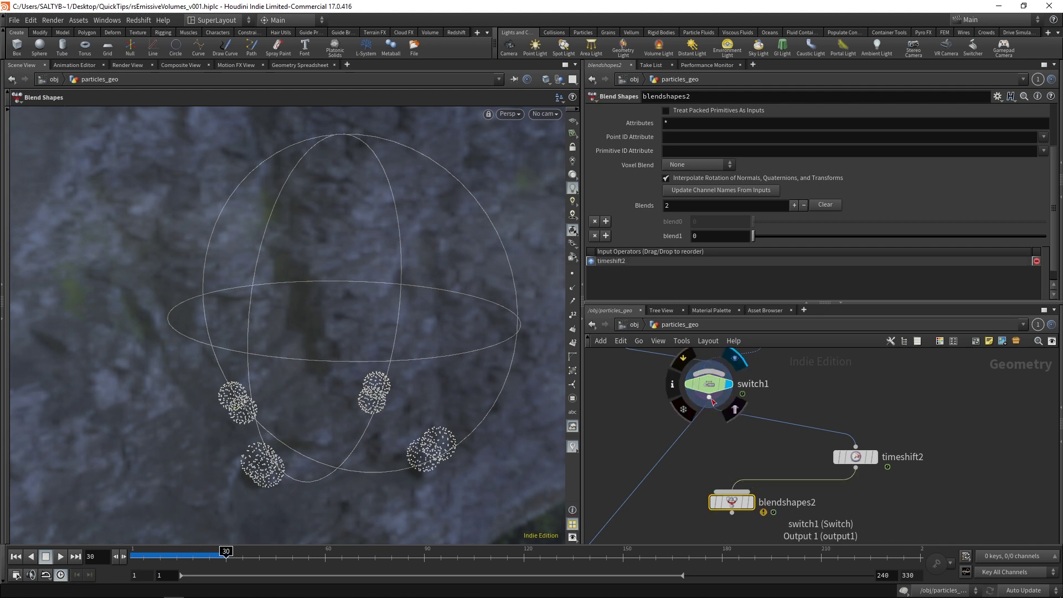
left_click_drag(709, 398, 731, 505)
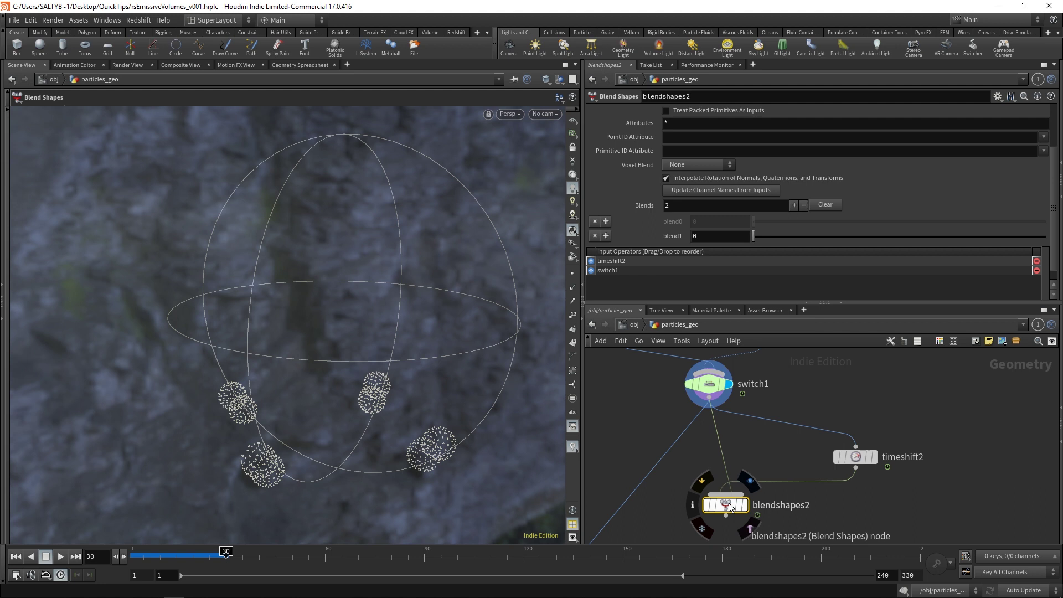
mouse_move(722, 379)
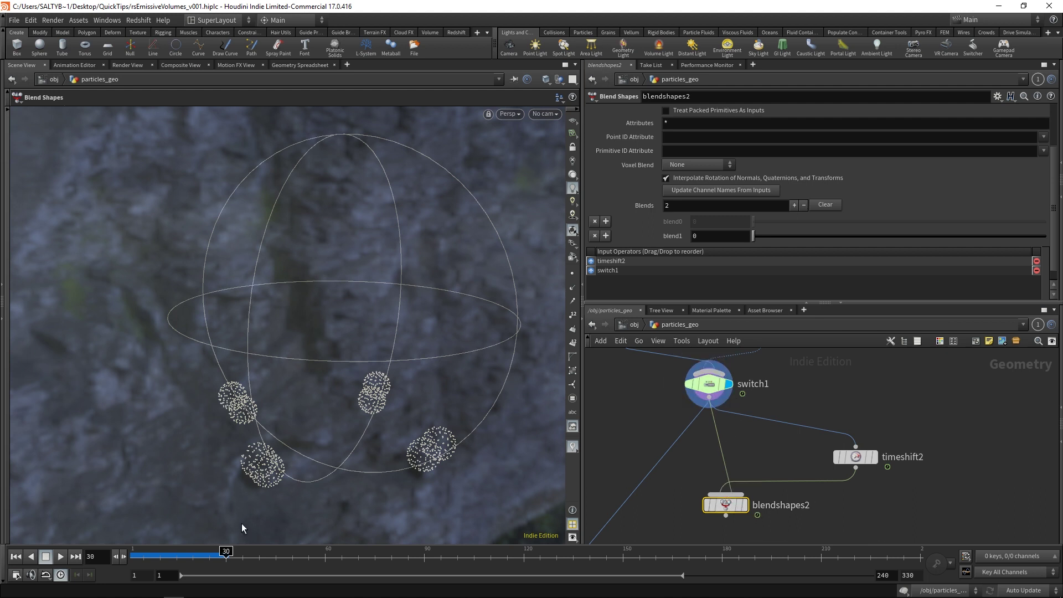
left_click(858, 458)
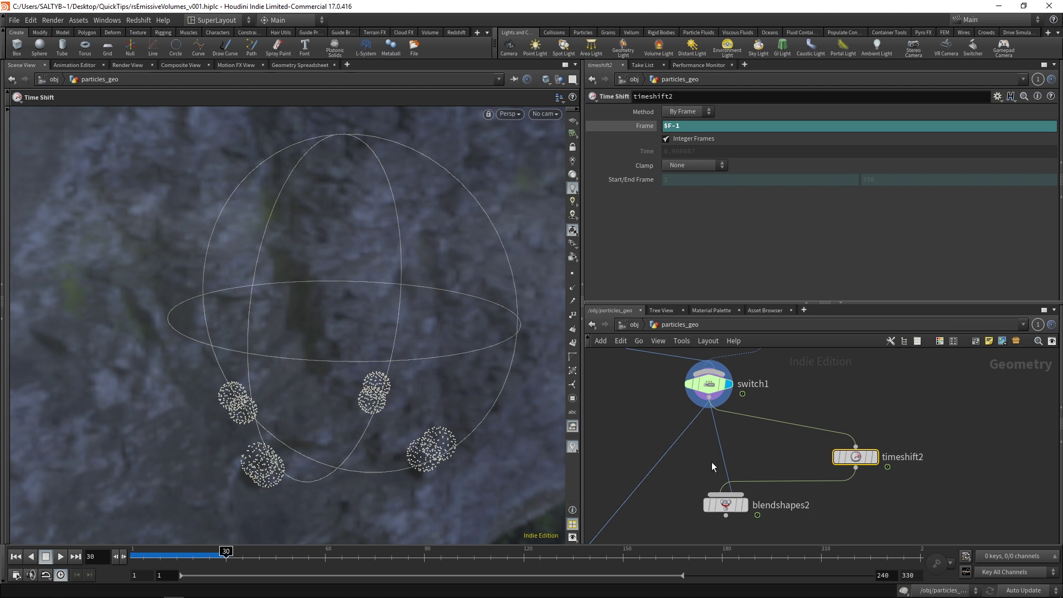
middle_click_drag(738, 509, 762, 470)
left_click(752, 466)
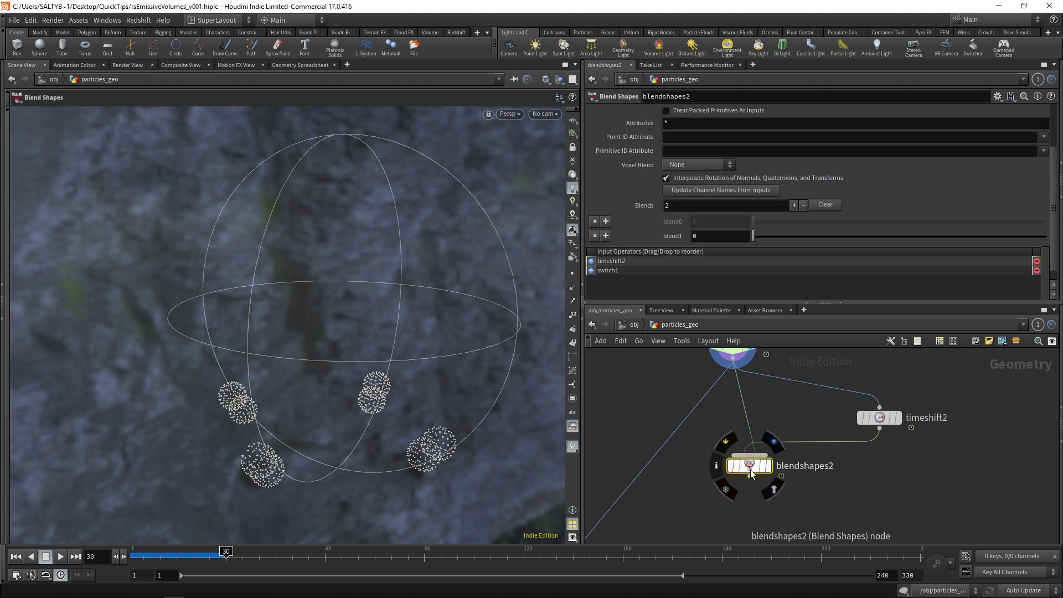
left_click(773, 441)
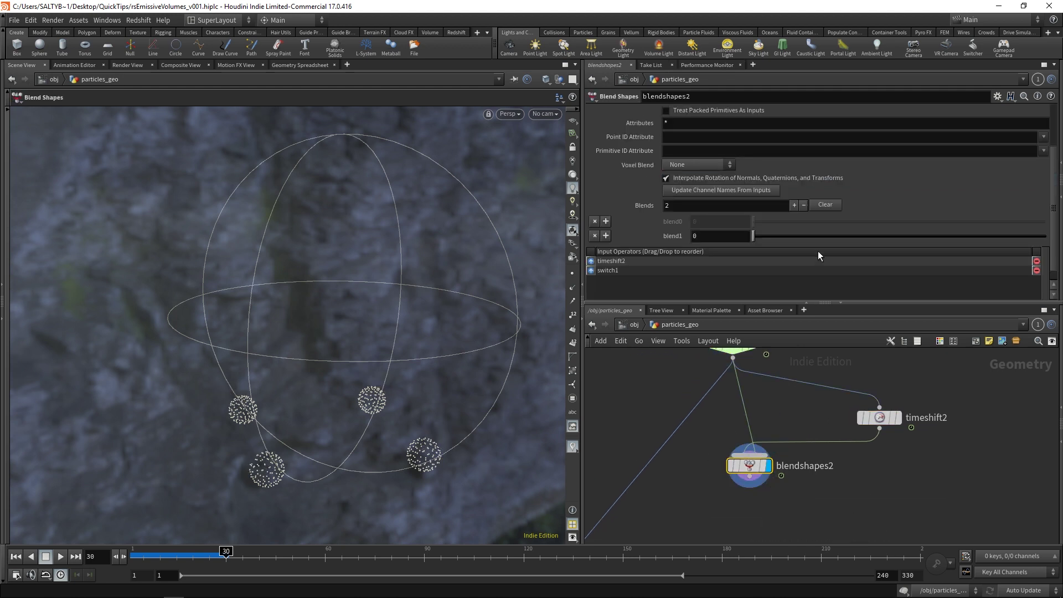
Step: Sweep the blend1 weight from 0 through about 0.3 up to 0.992
mouse_move(755, 235)
left_mouse_down()
mouse_move(1027, 242)
mouse_move(766, 224)
mouse_move(979, 231)
mouse_move(768, 214)
mouse_move(931, 224)
mouse_move(779, 221)
mouse_move(819, 225)
mouse_move(759, 233)
left_mouse_up()
left_click_drag(750, 465, 733, 469)
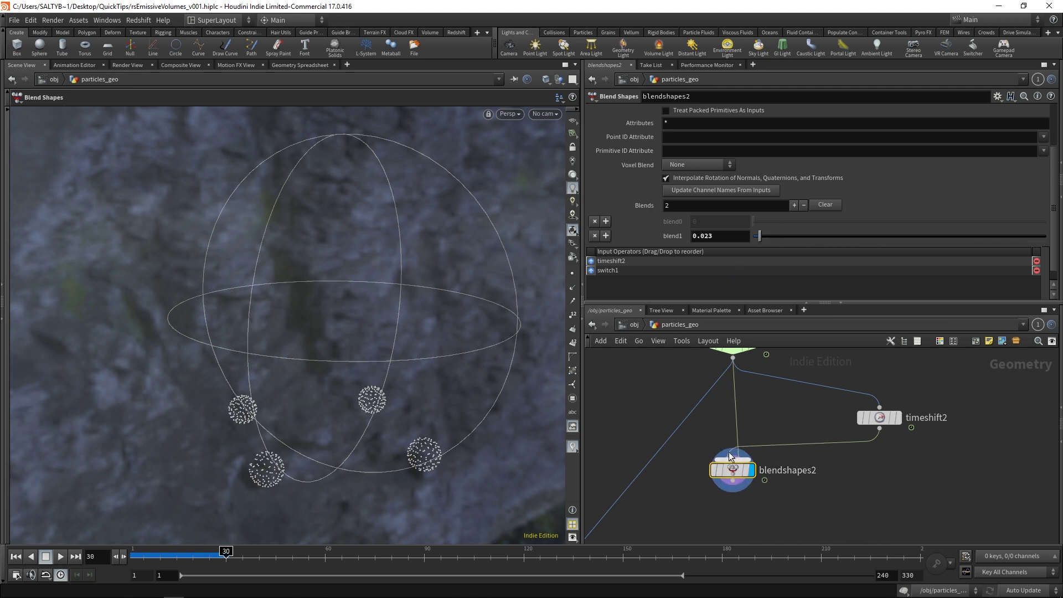
mouse_move(759, 236)
left_mouse_down()
mouse_move(1004, 239)
mouse_move(813, 222)
mouse_move(747, 235)
left_mouse_up()
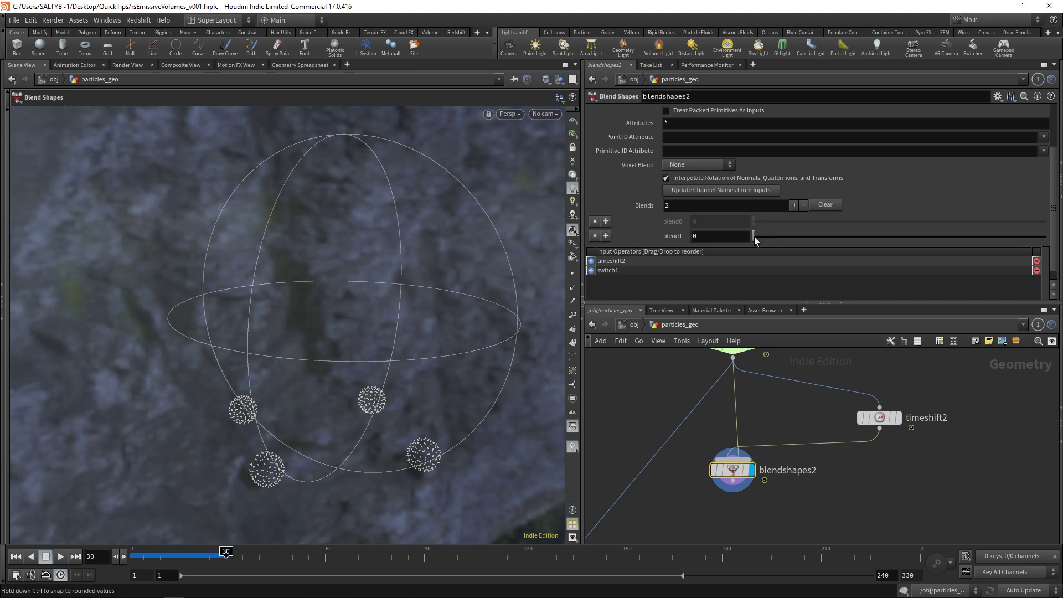
left_click_drag(754, 237, 775, 223)
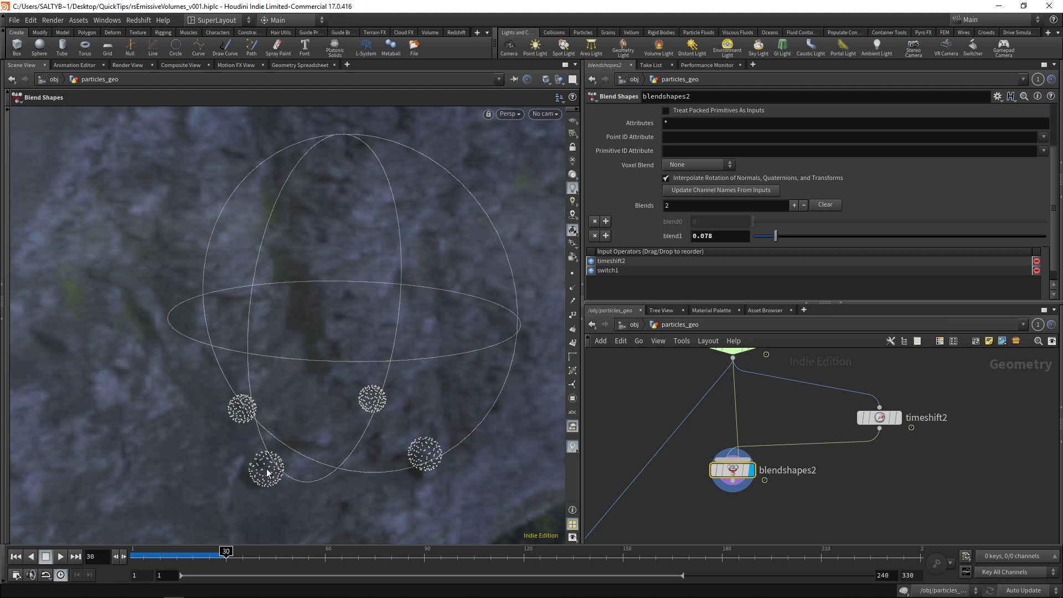
left_click_drag(773, 236, 1043, 235)
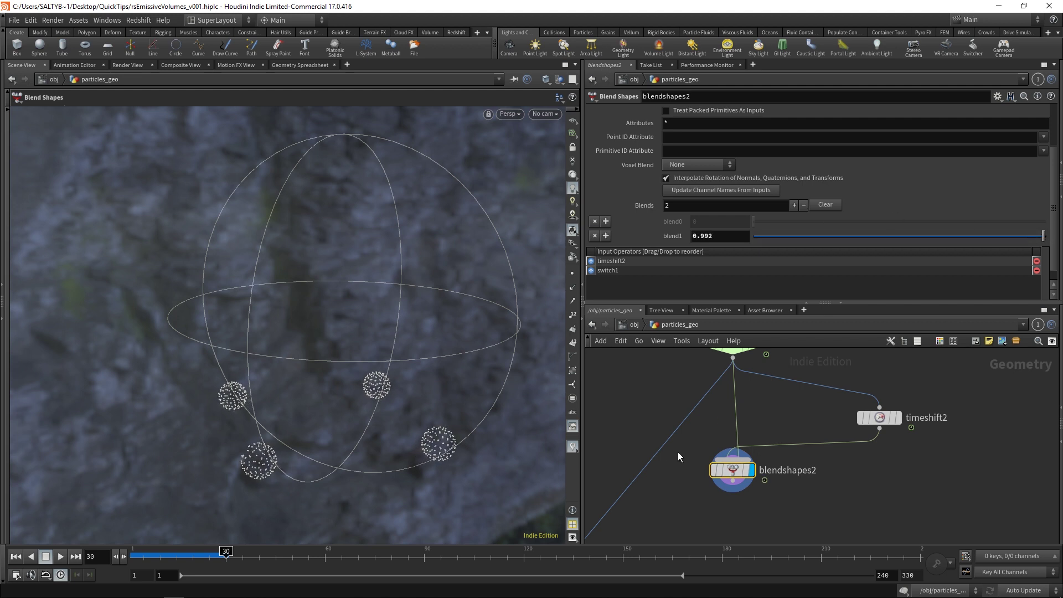
middle_click_drag(788, 513, 792, 467)
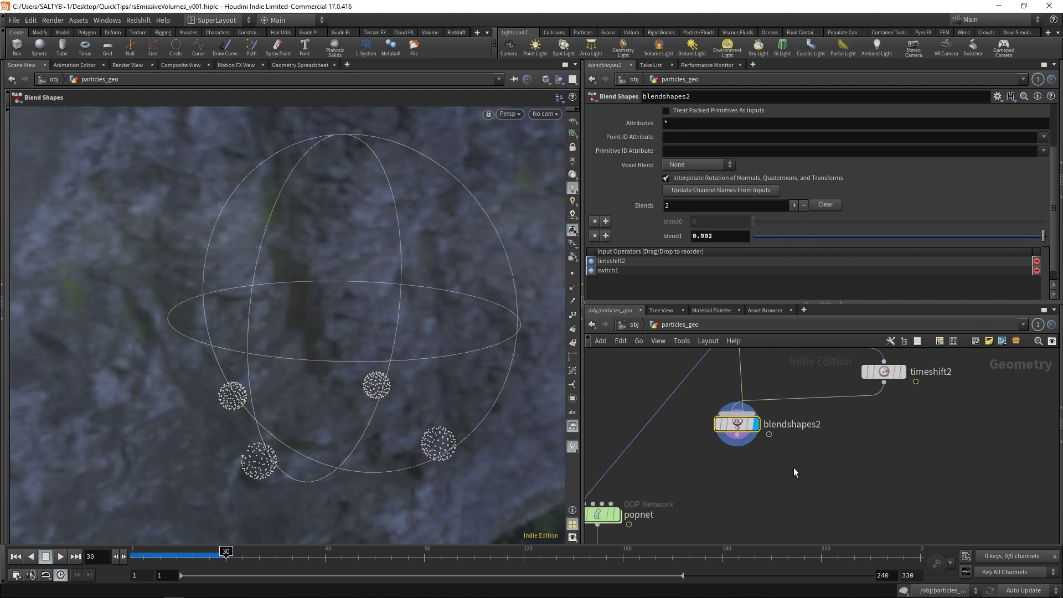
Step: Add a For-Each Point loop to the network
key("Tab")
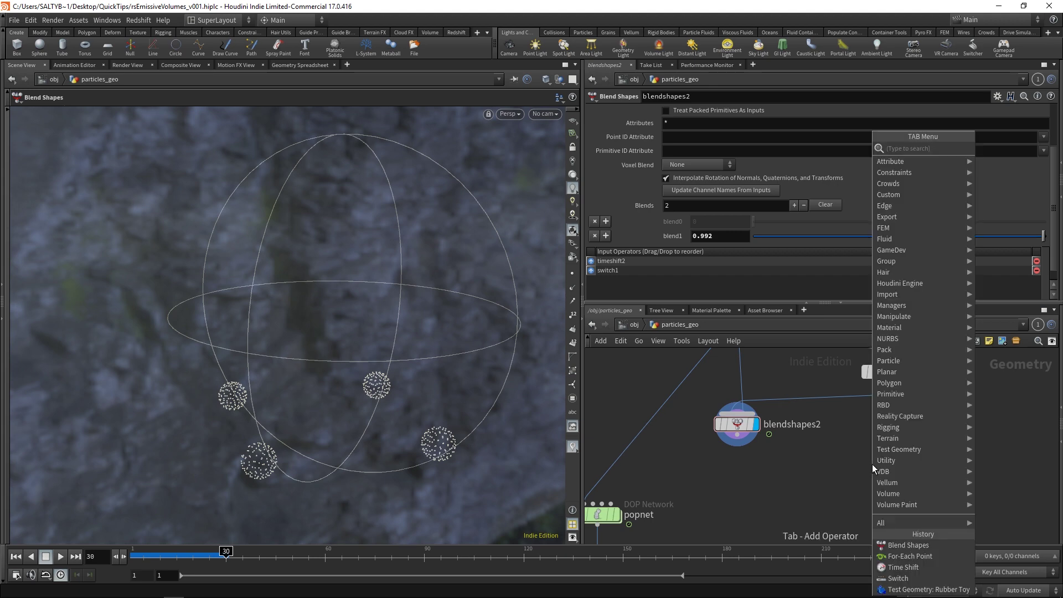
type("for eac")
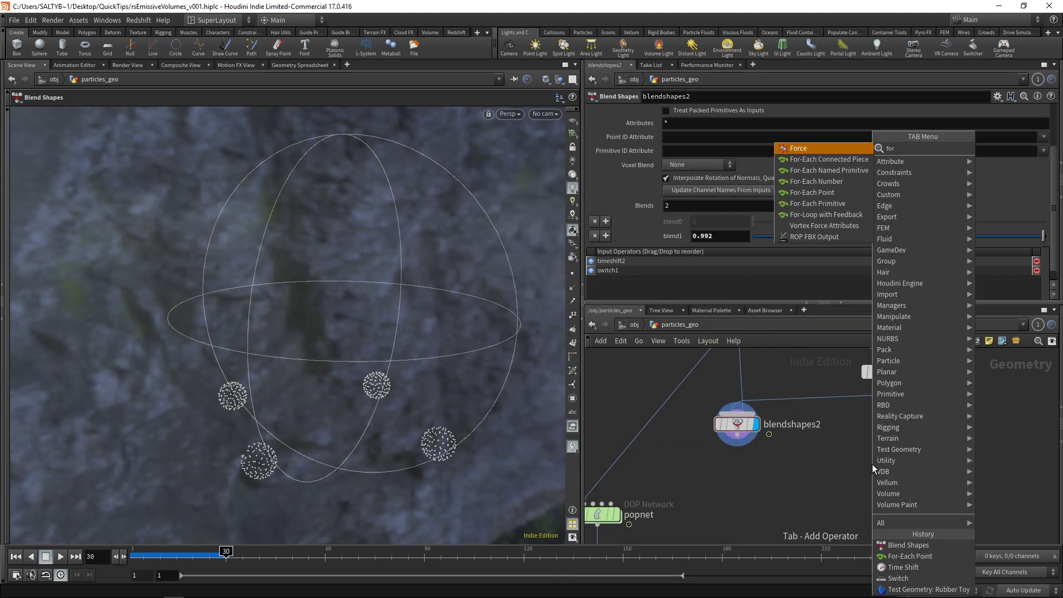
key("Down")
key("Down")
key("Down")
key("Return")
left_click(872, 464)
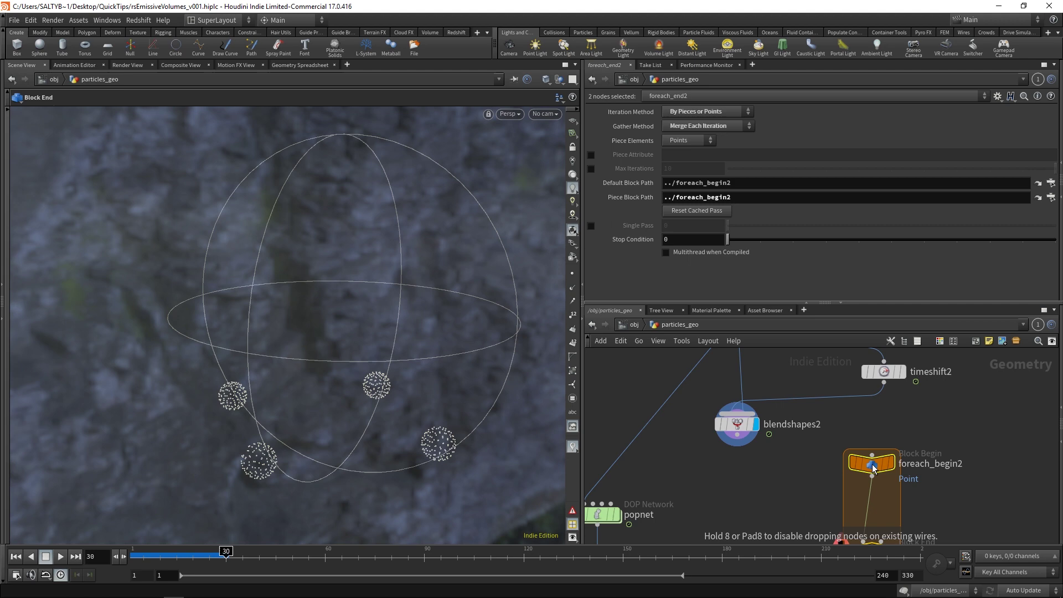
middle_click_drag(780, 491, 819, 423)
Step: Rearrange popnet, filecache1, blendshapes2, and the foreach_begin2/foreach_end2 pair
scroll(806, 422, "down", 3)
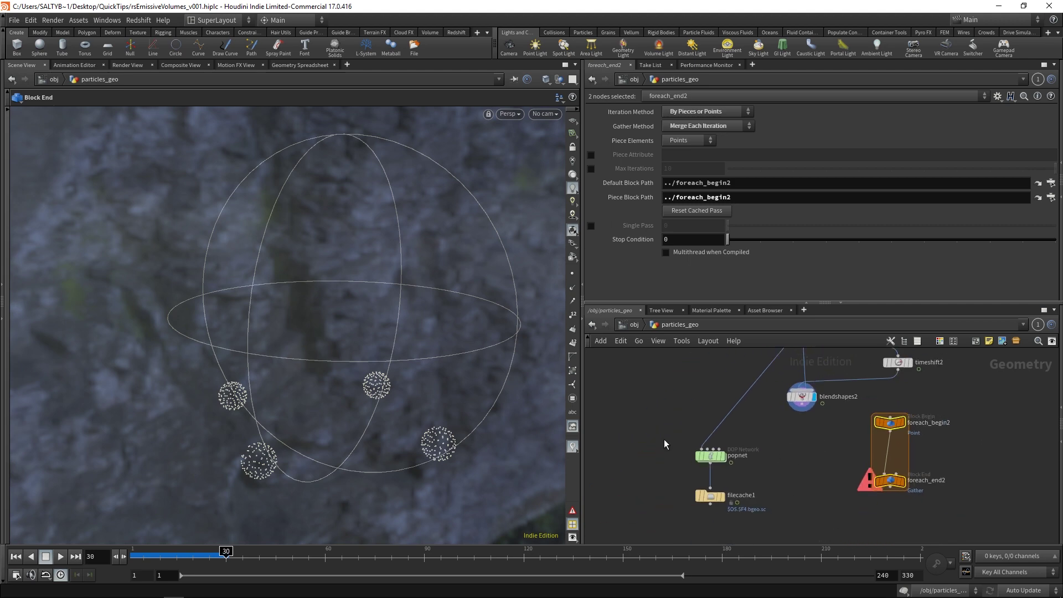
left_click_drag(736, 427, 692, 515)
left_click_drag(707, 453, 658, 454)
middle_click_drag(792, 424, 771, 435)
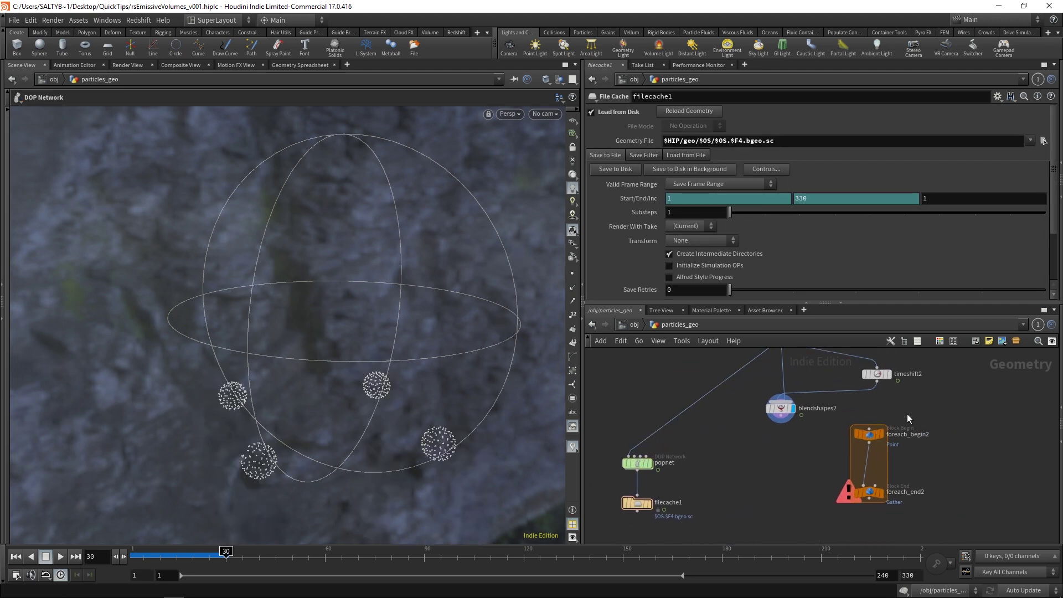
left_click(871, 443)
left_click_drag(871, 442, 640, 428)
scroll(838, 424, "up", 1)
scroll(838, 425, "up", 2)
left_click(838, 425)
scroll(770, 435, "down", 2)
left_click_drag(759, 415, 817, 417)
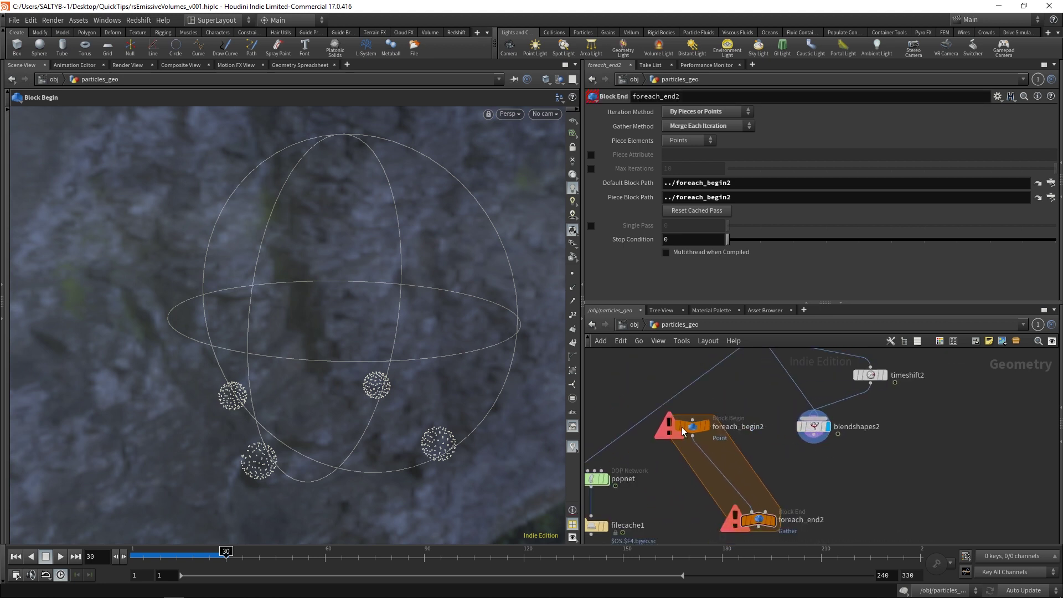
left_click_drag(692, 425, 739, 419)
Step: Wire switch1 into foreach_begin2, place blendshapes2 inside the loop, and connect timeshift2 to it
middle_click_drag(756, 385, 751, 456)
left_click_drag(735, 480, 751, 394)
middle_click_drag(751, 394, 736, 342)
left_click_drag(719, 434, 728, 484)
left_click_drag(847, 406, 745, 475)
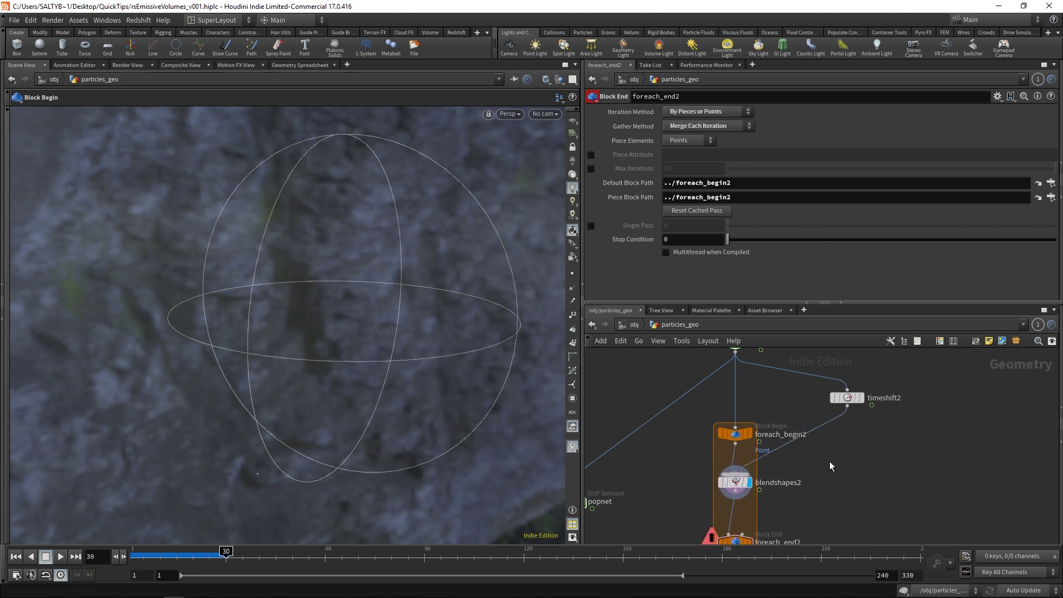
scroll(829, 461, "up", 2)
left_click(724, 490)
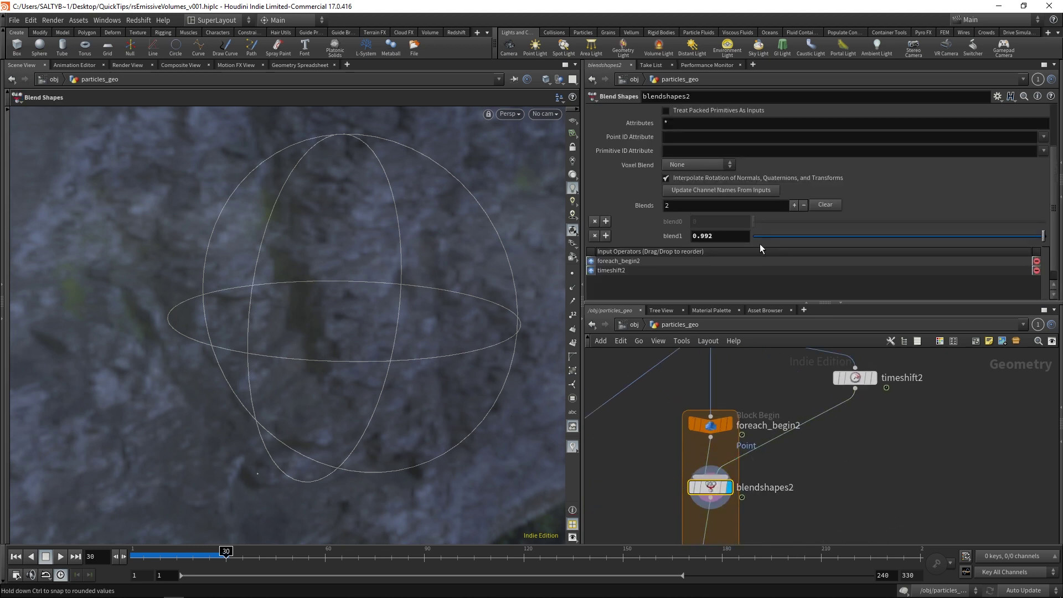
Step: Set blend1 to 0, display foreach_end2's output, and preview raising the blend
left_click_drag(764, 237, 737, 236)
middle_click_drag(813, 471, 803, 361)
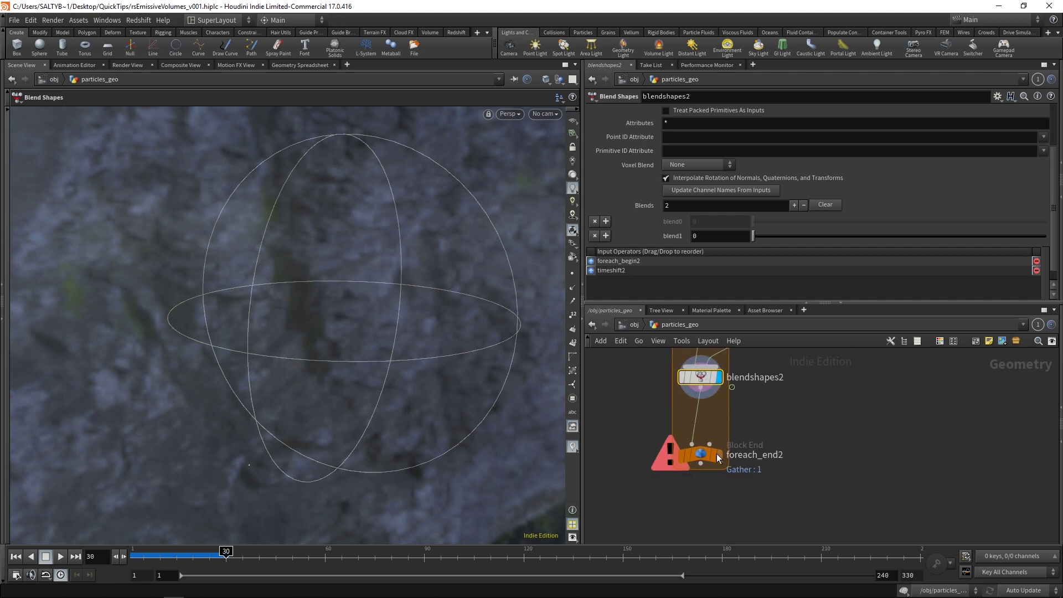
left_click(718, 454)
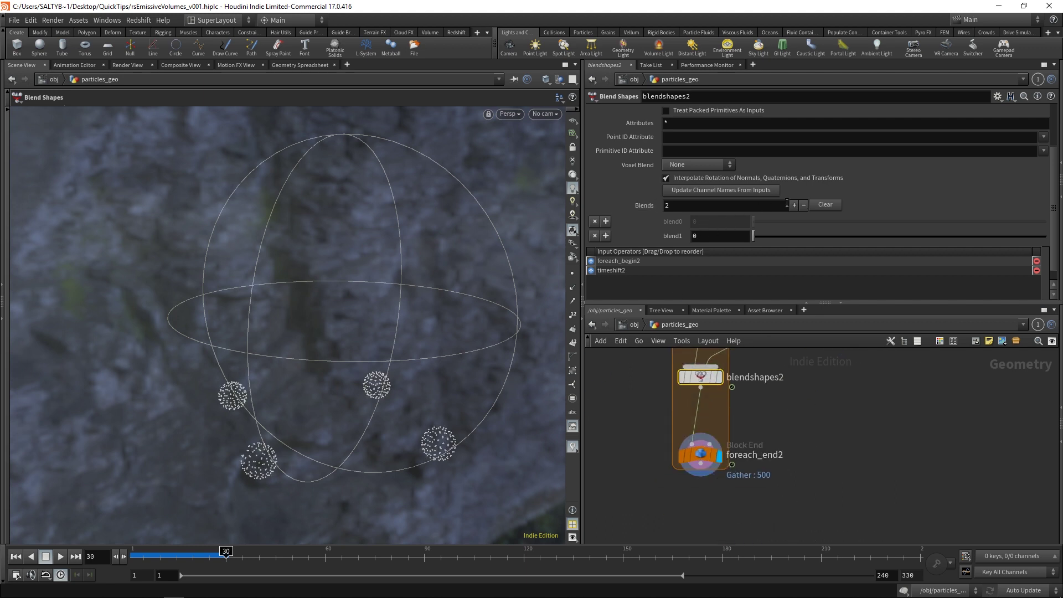
left_click_drag(752, 237, 735, 220)
Step: Pan through the loop wiring and review blendshapes2's parameters before adding a node
middle_click_drag(629, 385, 624, 438)
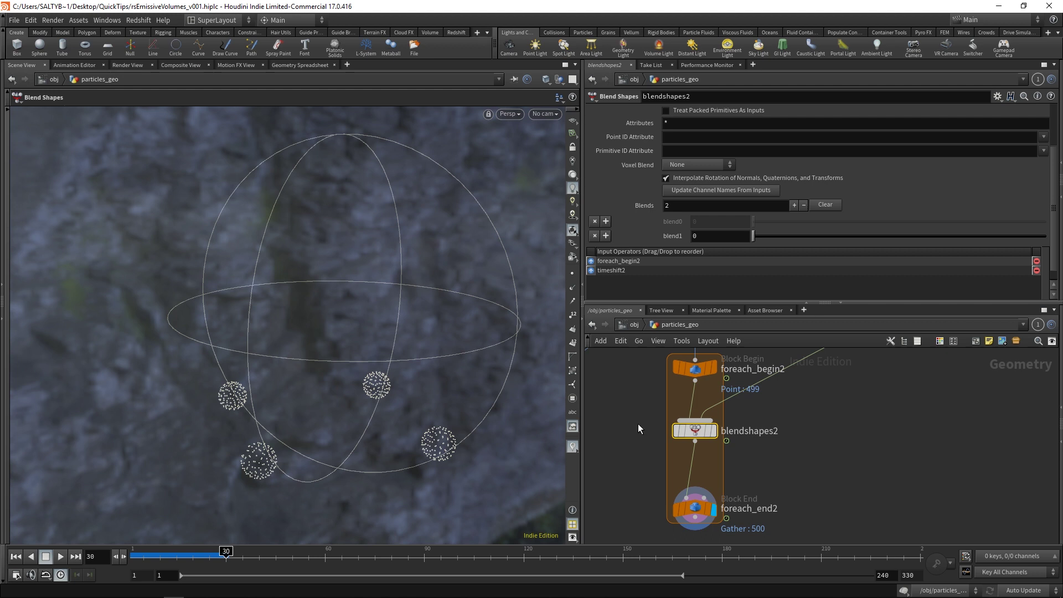
middle_click_drag(784, 408, 752, 468)
middle_click_drag(702, 347, 728, 400)
middle_click_drag(691, 473, 726, 386)
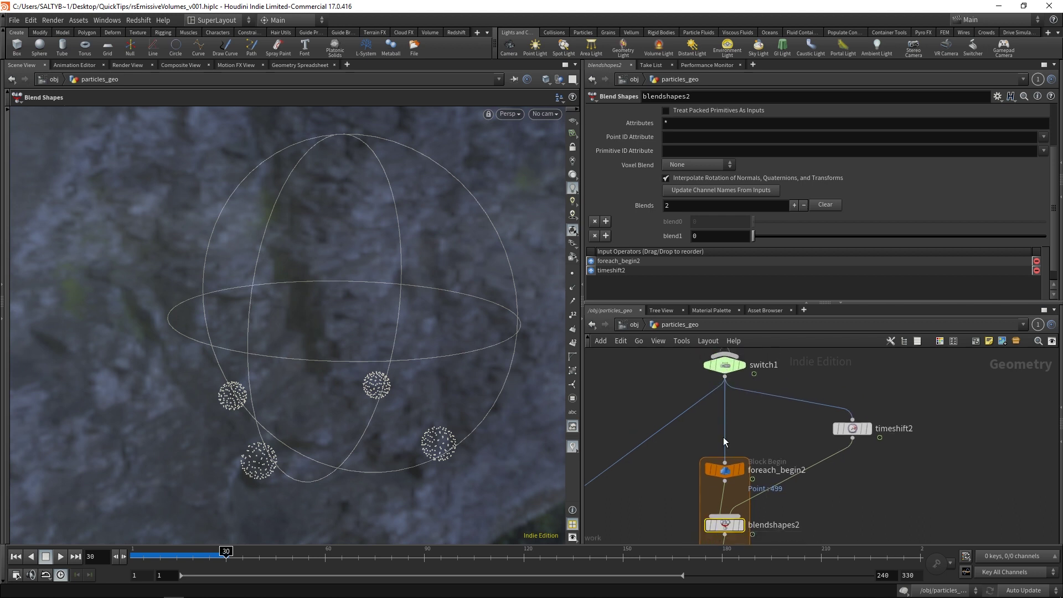
middle_click_drag(747, 423, 680, 417)
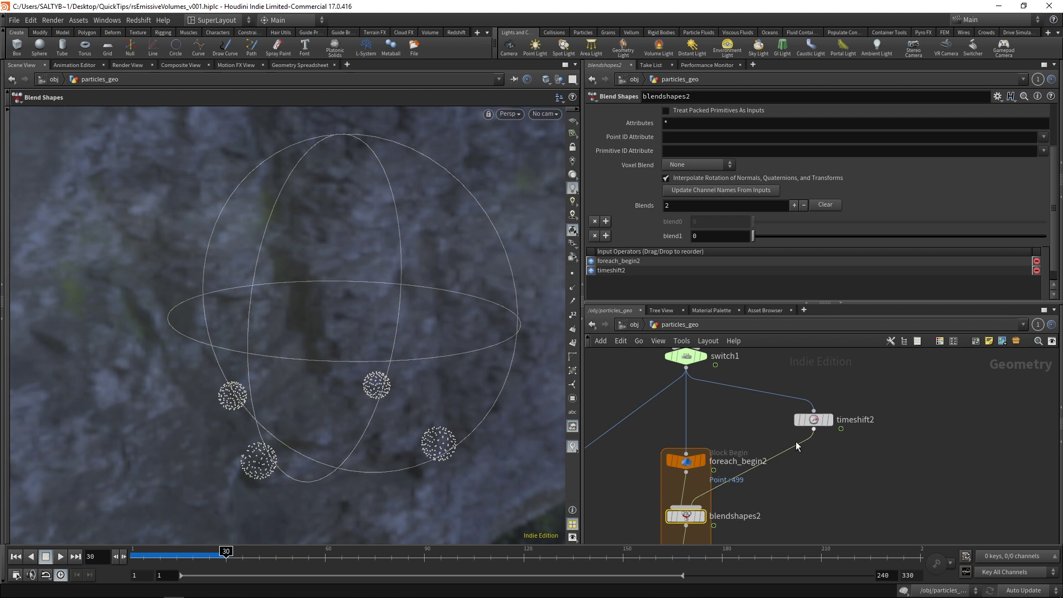
middle_click_drag(787, 502, 808, 484)
left_click_drag(808, 484, 688, 517)
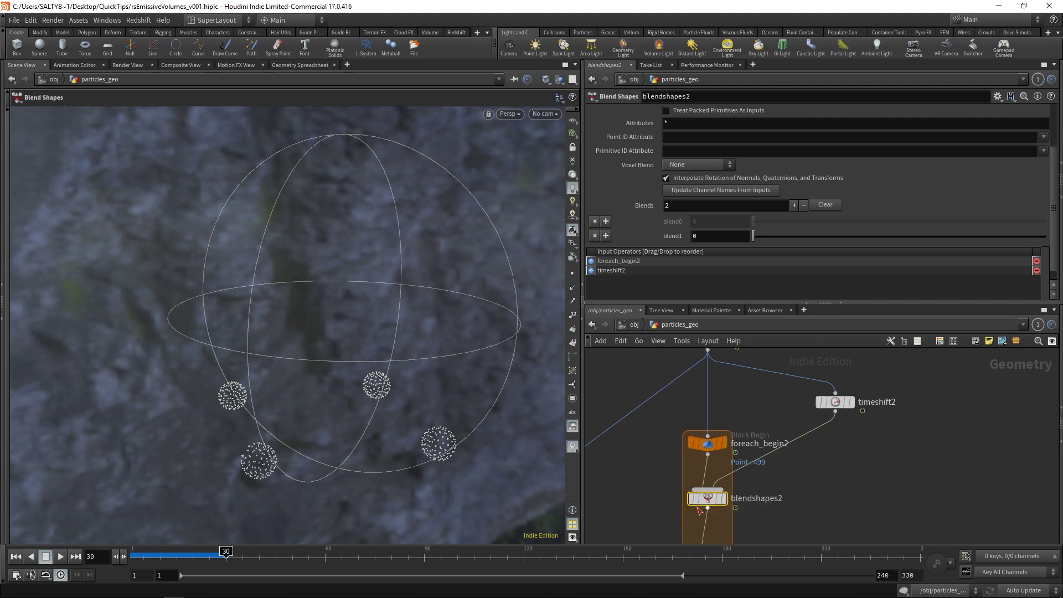
mouse_move(707, 505)
middle_click_drag(710, 397, 705, 414)
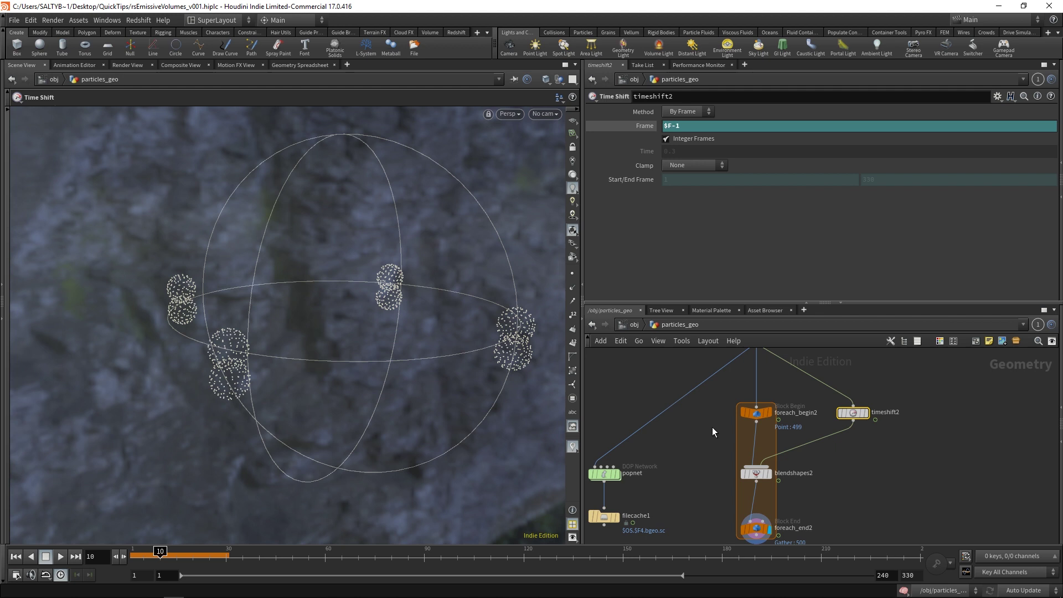
left_click(756, 473)
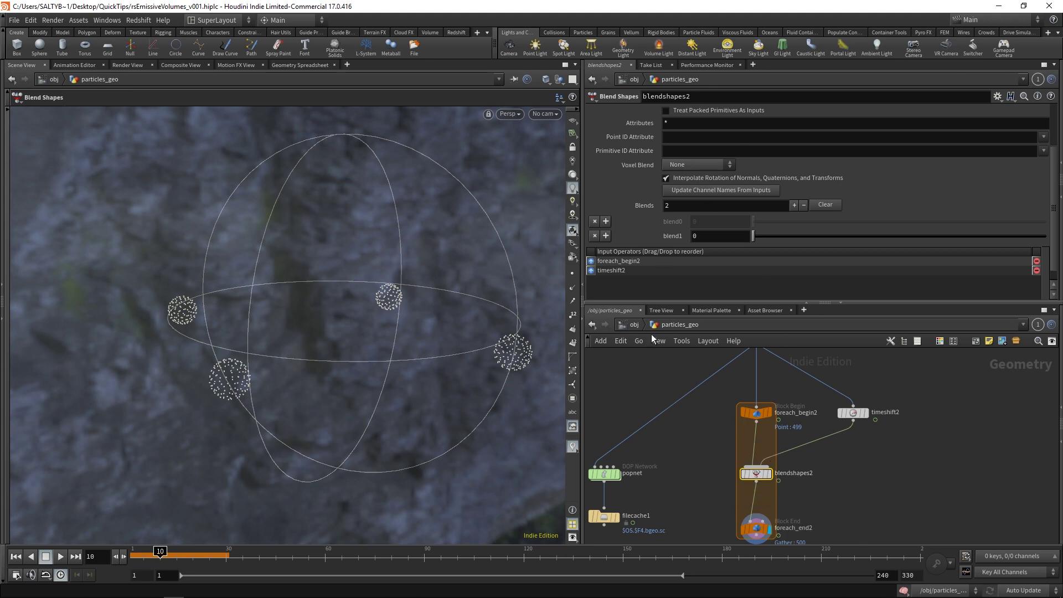
middle_click_drag(723, 401, 717, 437)
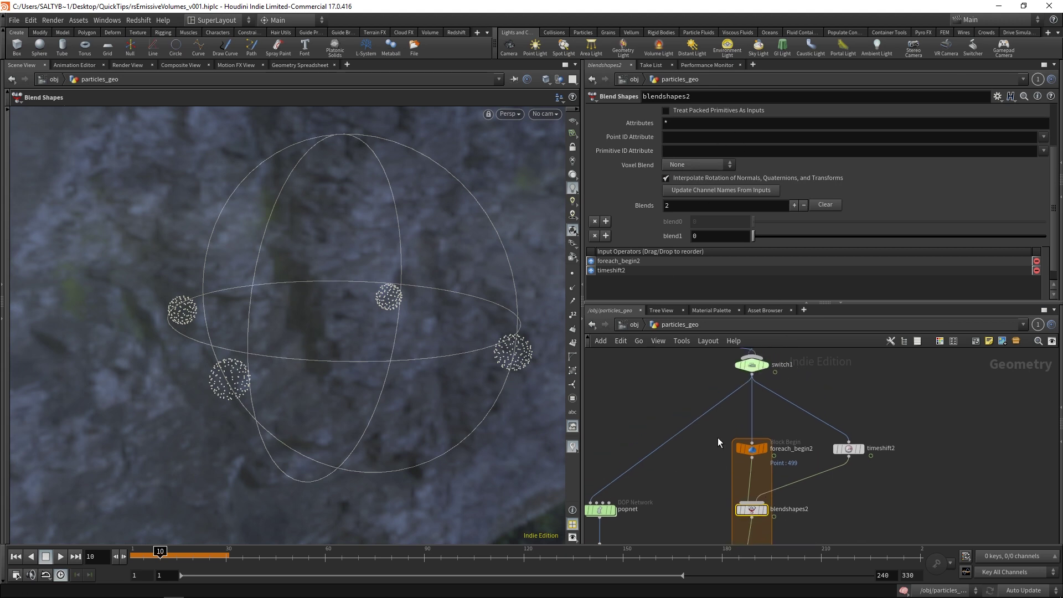
key("Tab")
type("pointw")
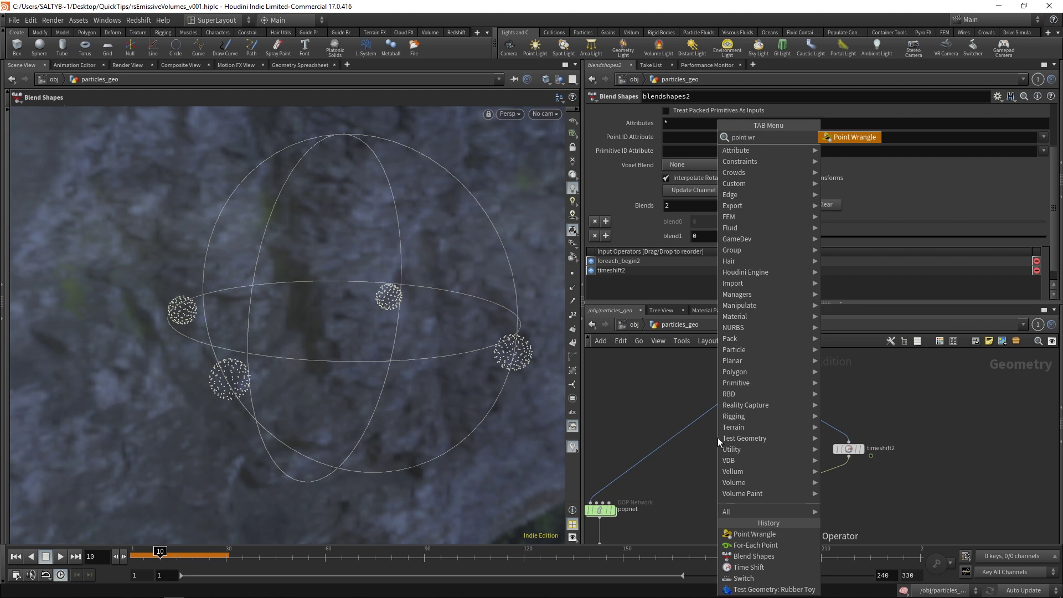
key("Return")
left_click(717, 438)
left_click_drag(716, 443, 752, 399)
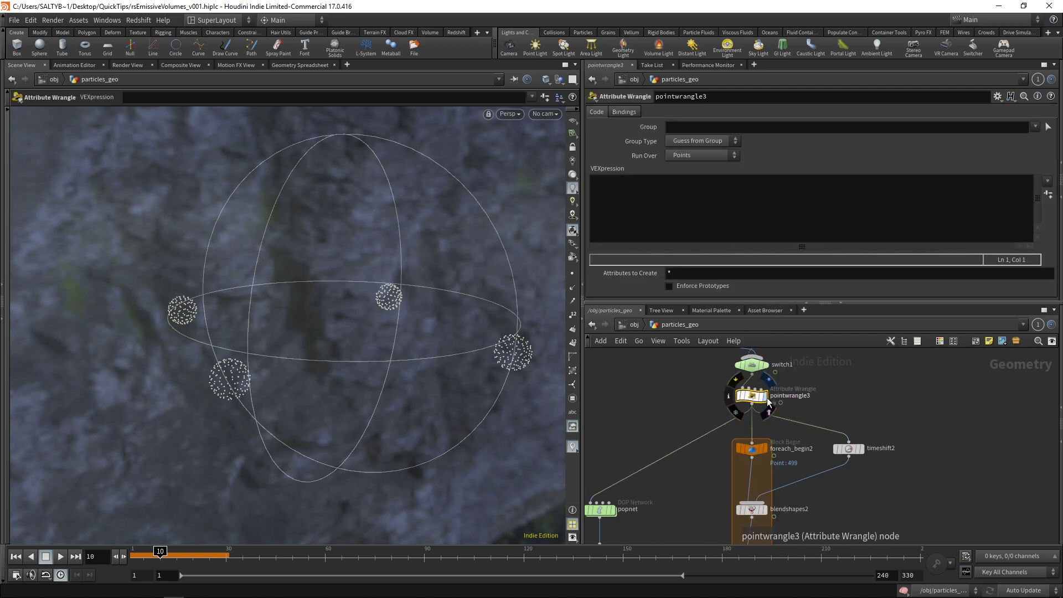
left_click(673, 215)
type("f@")
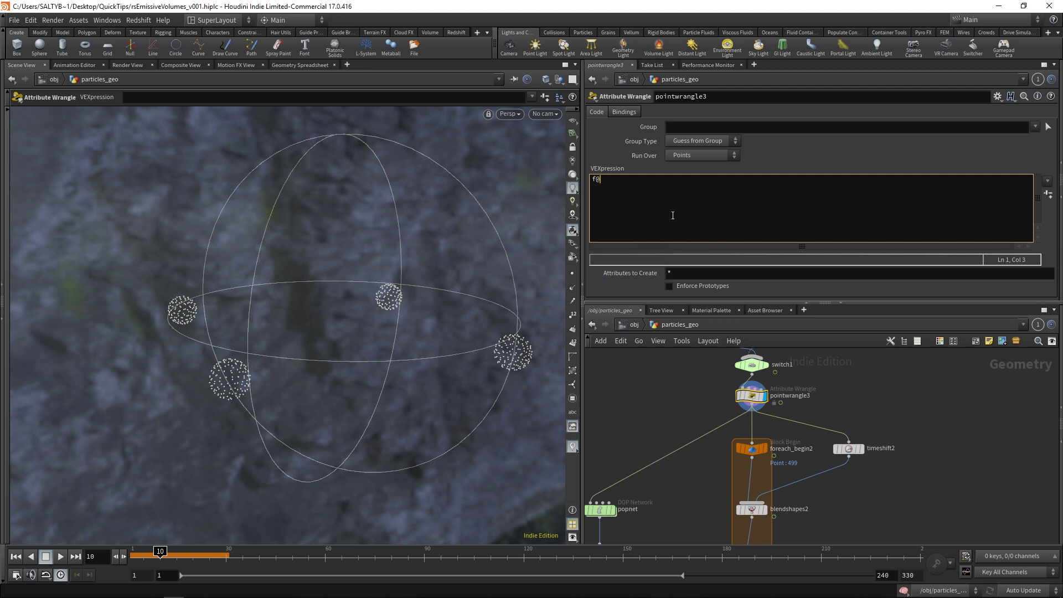
type("origId = @ptnum;")
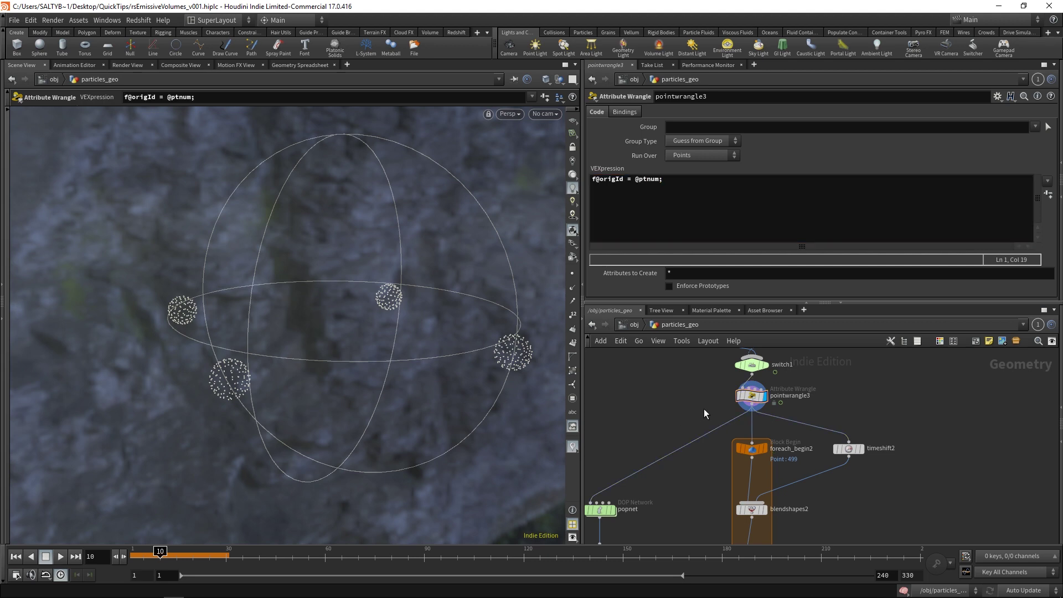
Step: Verify origId in the Geometry Spreadsheet, then select the origId name in the wrangle code
left_click(277, 65)
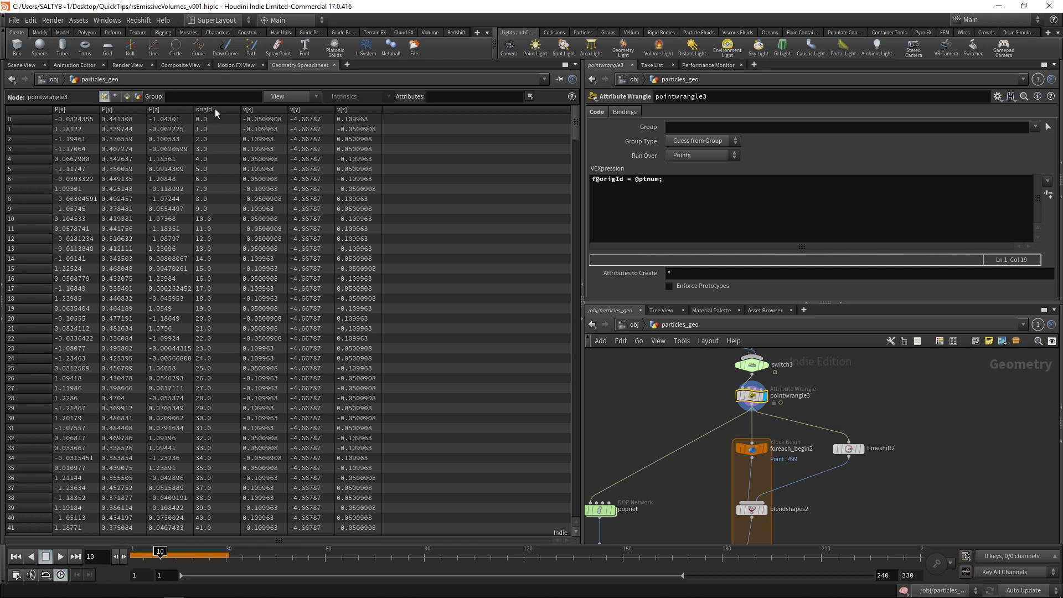
left_click(216, 109)
left_click(25, 65)
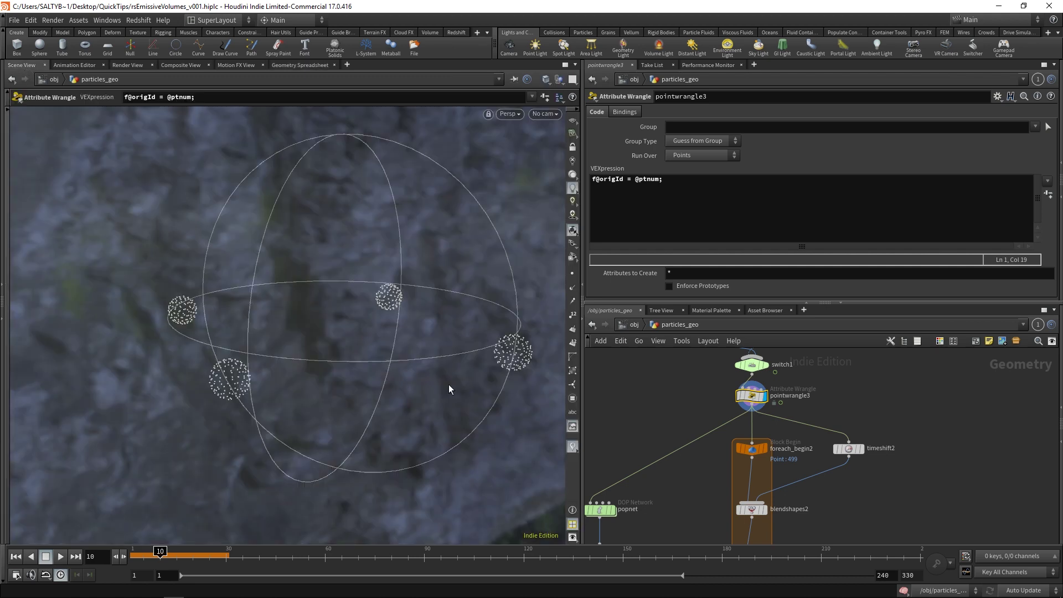
left_click_drag(600, 179, 614, 182)
double_click(615, 179)
key("ctrl+c")
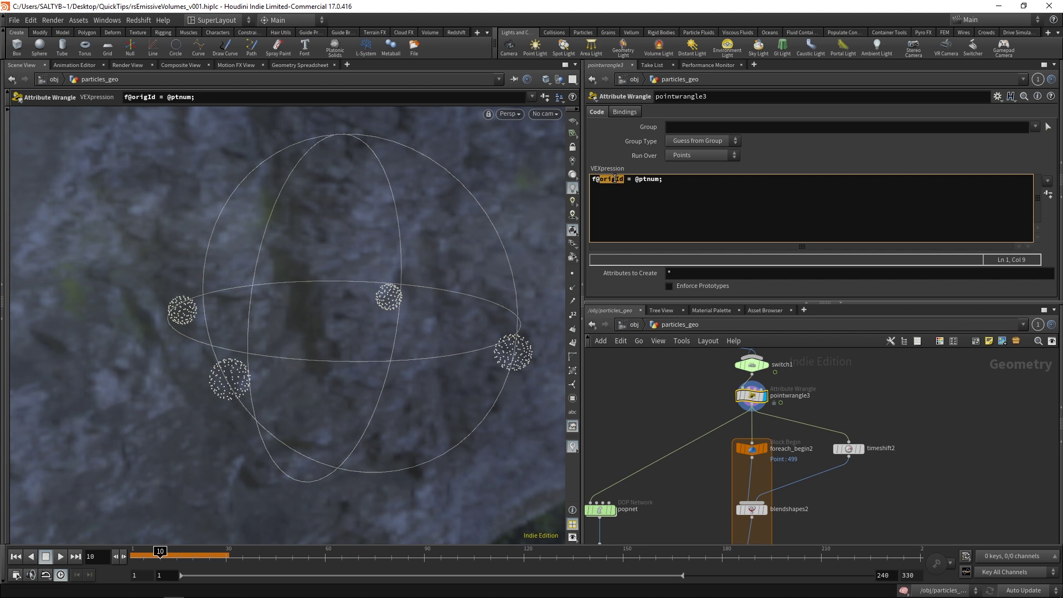
Step: Set blendshapes2's Point ID Attribute to origId and adjust the blend1 weight
middle_click_drag(672, 519, 679, 462)
left_click(756, 451)
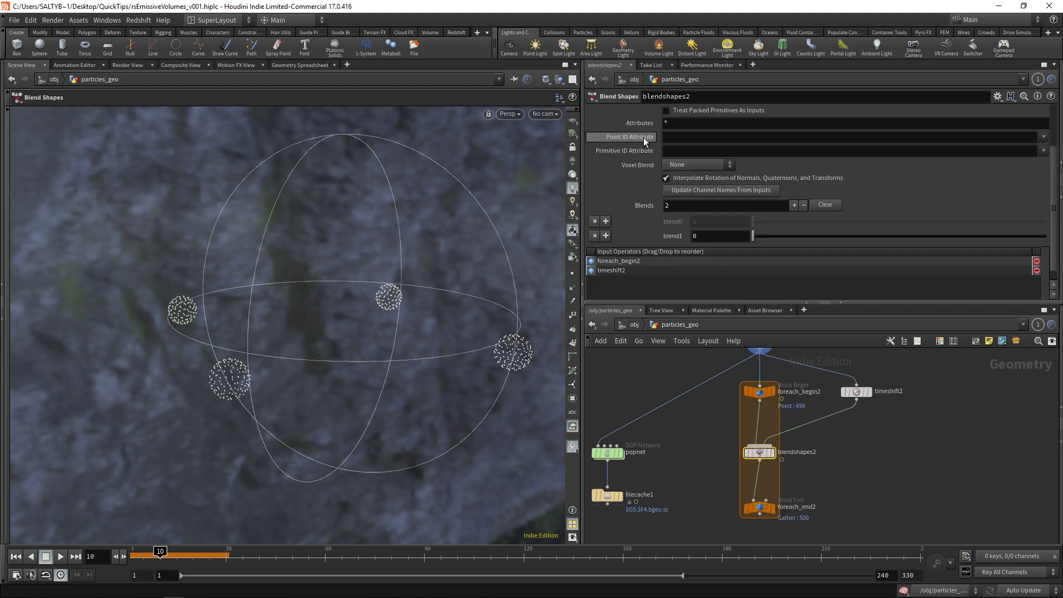
left_click(680, 137)
key("ctrl+v")
key("Return")
left_click(758, 506)
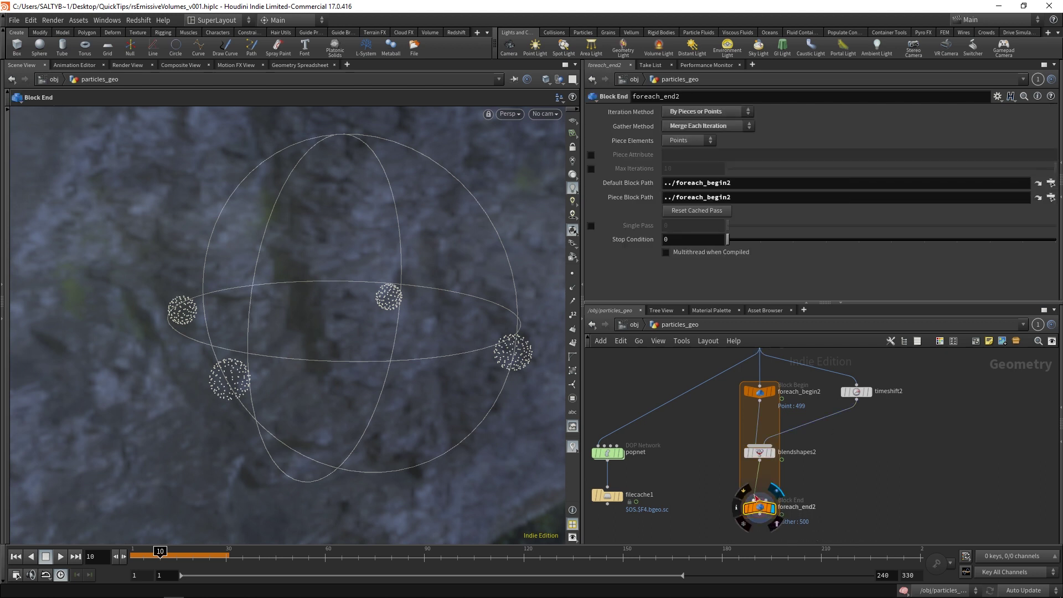
left_click(759, 452)
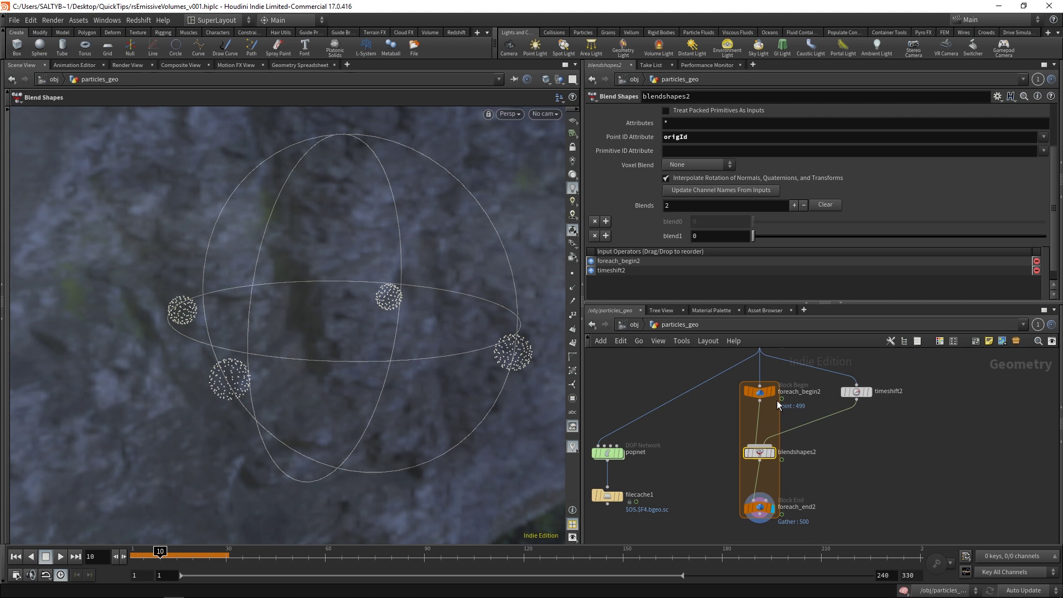
left_click_drag(758, 233, 720, 235)
Step: Create a metadata import node from the foreach_begin2 block
middle_click_drag(802, 453, 795, 467)
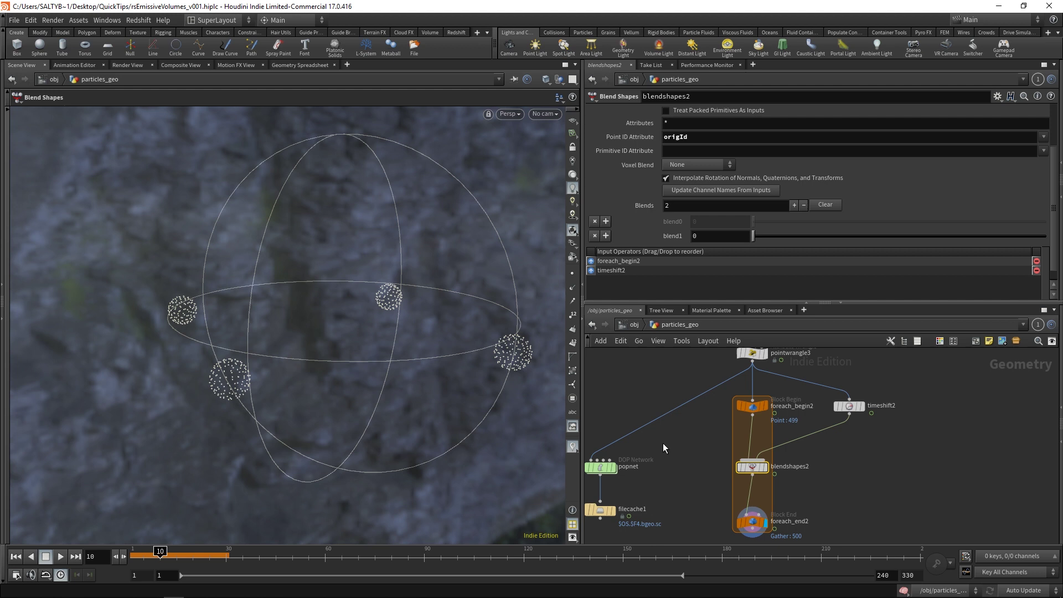
middle_click_drag(753, 379, 733, 373)
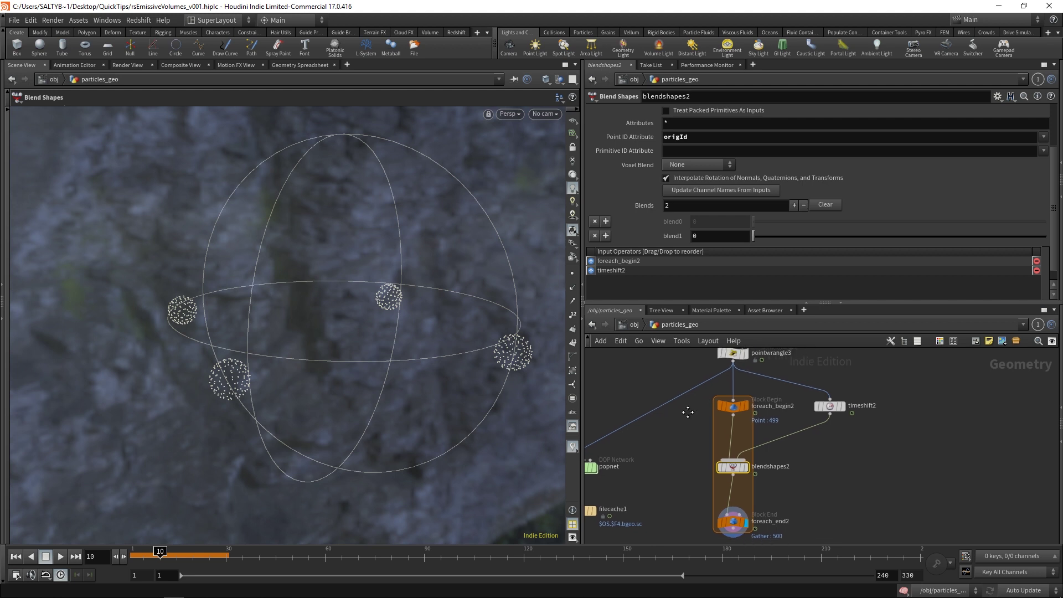
left_click(731, 399)
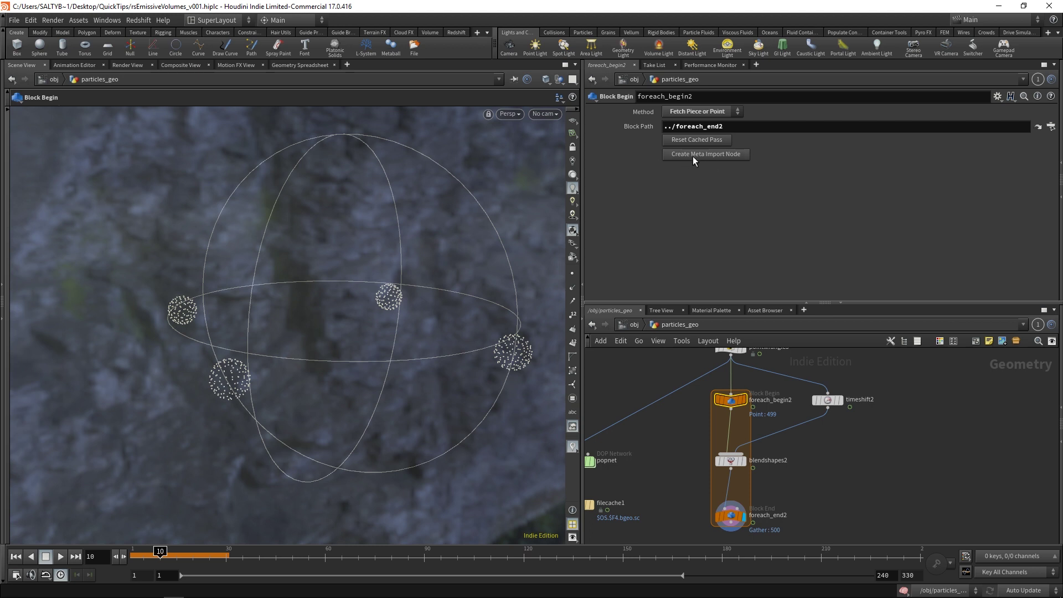
left_click(706, 155)
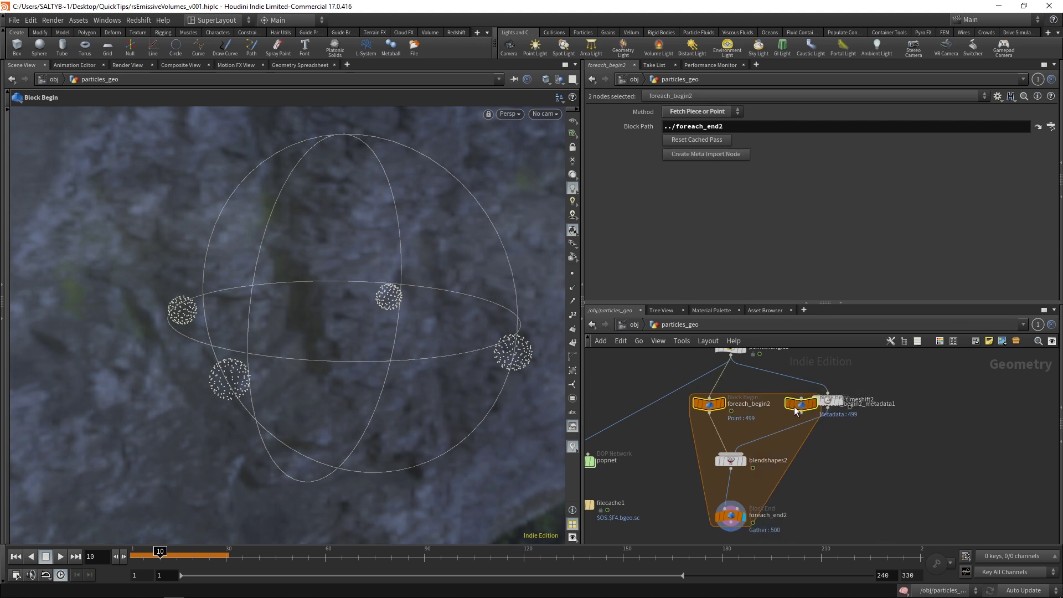
Step: Move timeshift2 and the begin nodes right, then view foreach_begin2_metadata1 in the geometry spreadsheet
left_click_drag(832, 399, 889, 404)
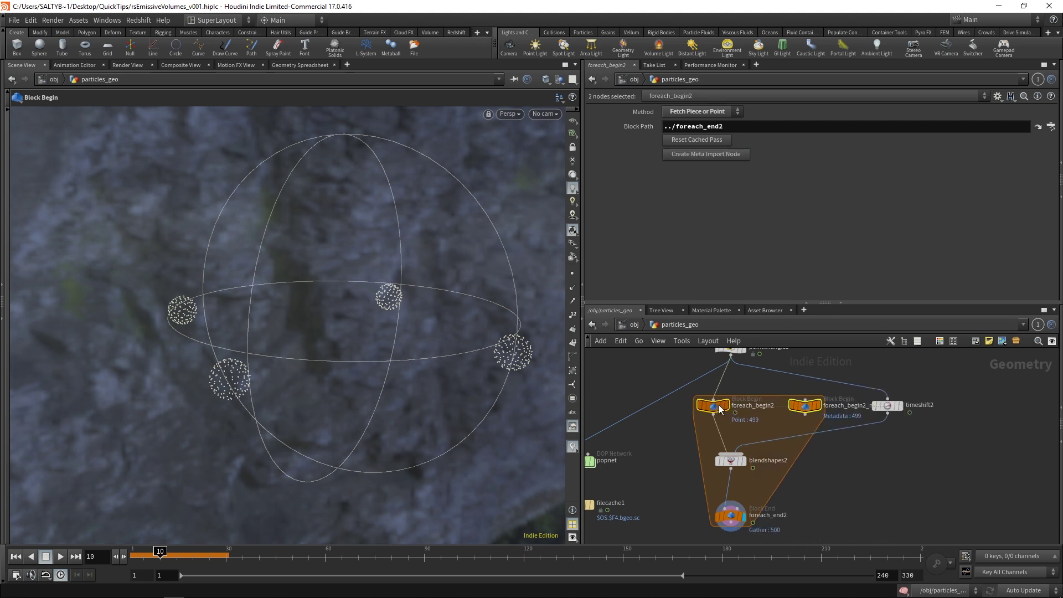
left_click_drag(718, 404, 737, 405)
left_click(808, 408)
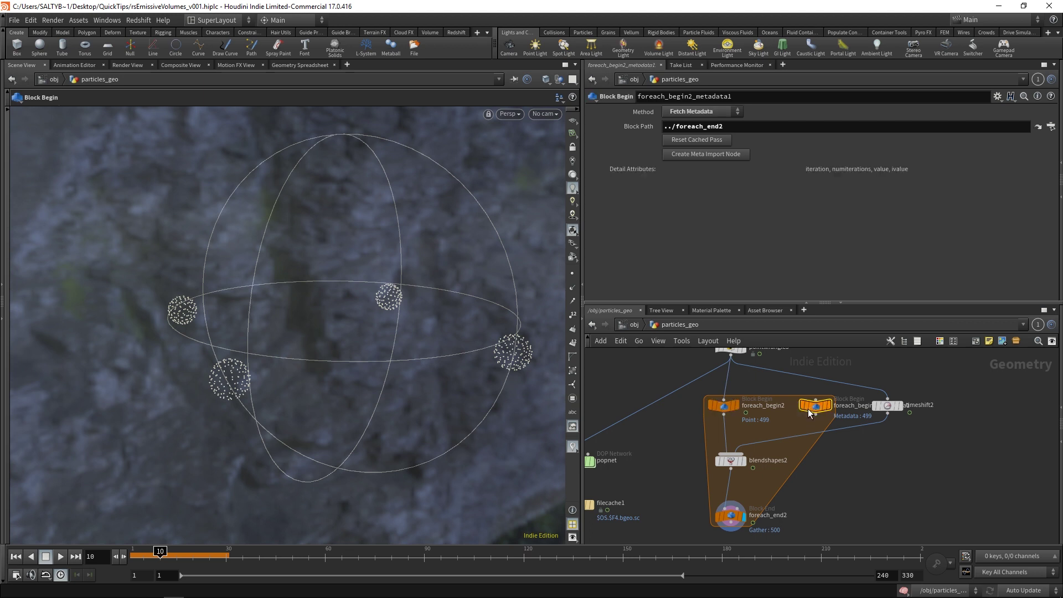
left_click(305, 66)
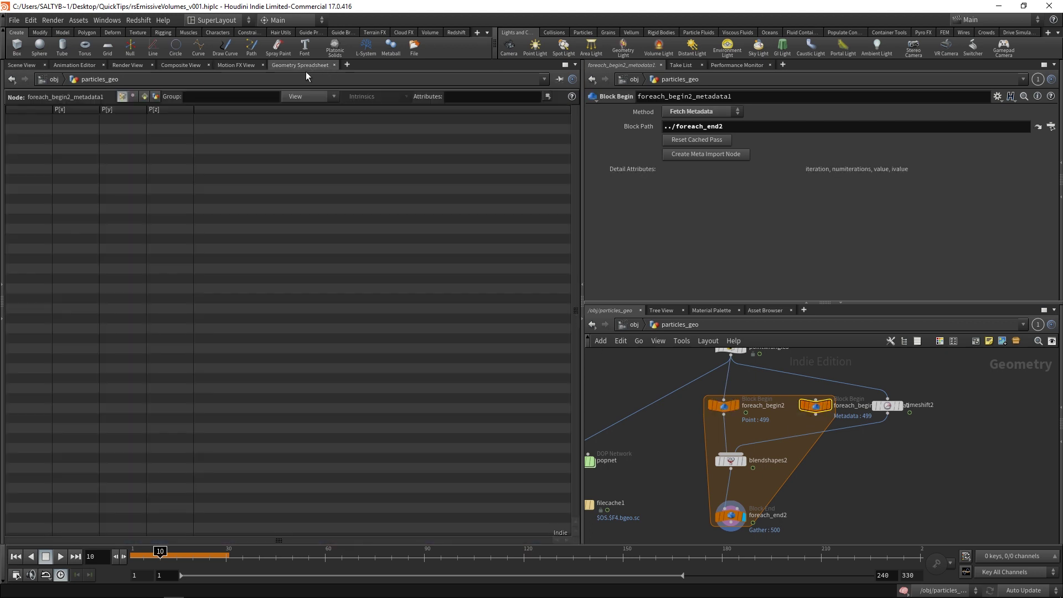
Step: Show the metadata node's detail attributes, then select blendshapes2's blend1 weight
left_click(156, 97)
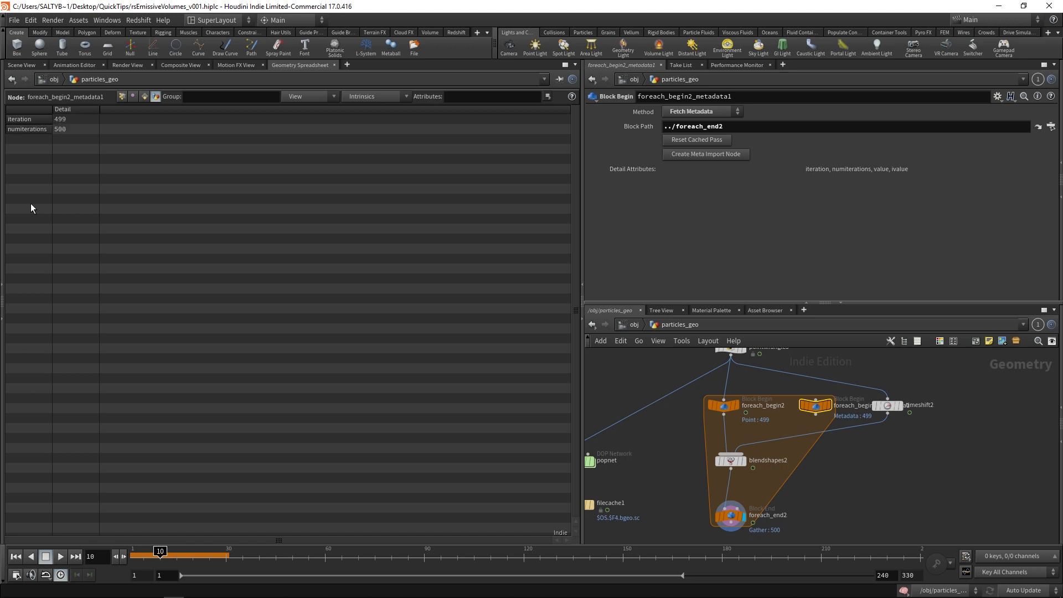
left_click(729, 459)
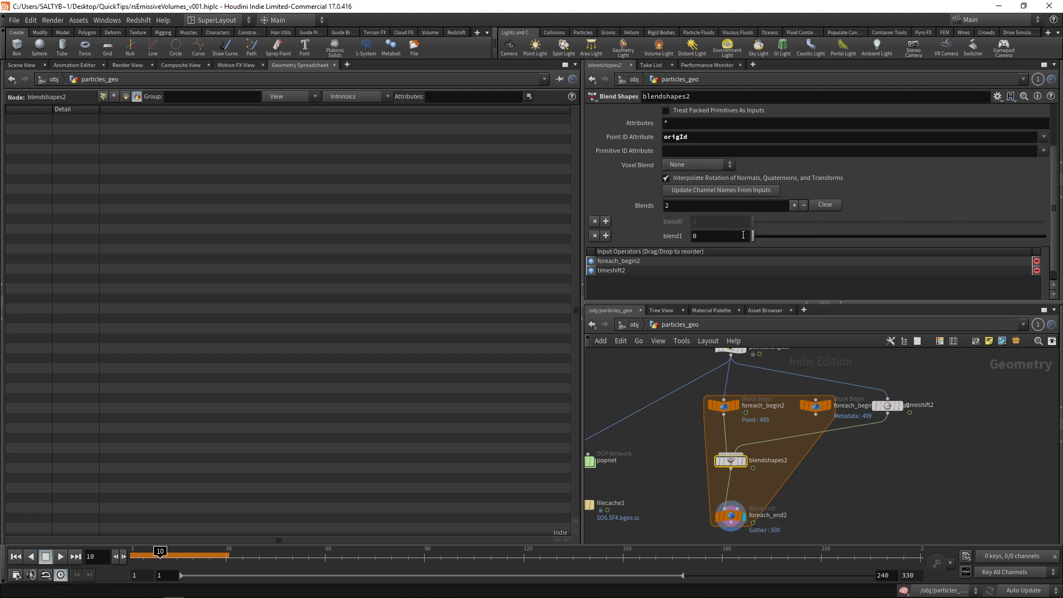
left_click(739, 237)
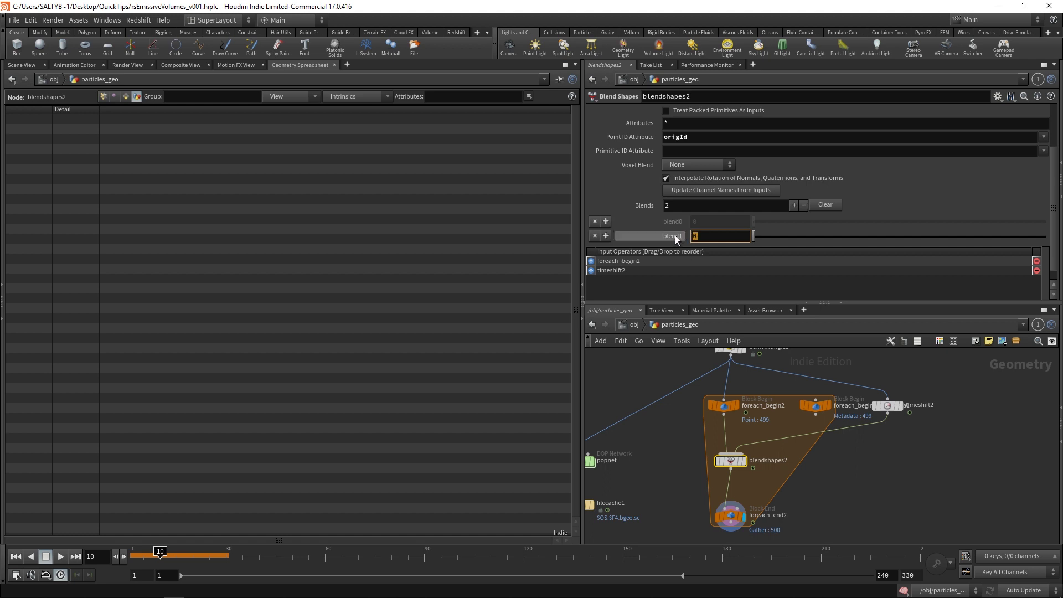
Step: Reference foreach_begin2_metadata1's global iteration attribute in blend1 through Scene Data
right_click(676, 235)
mouse_move(759, 296)
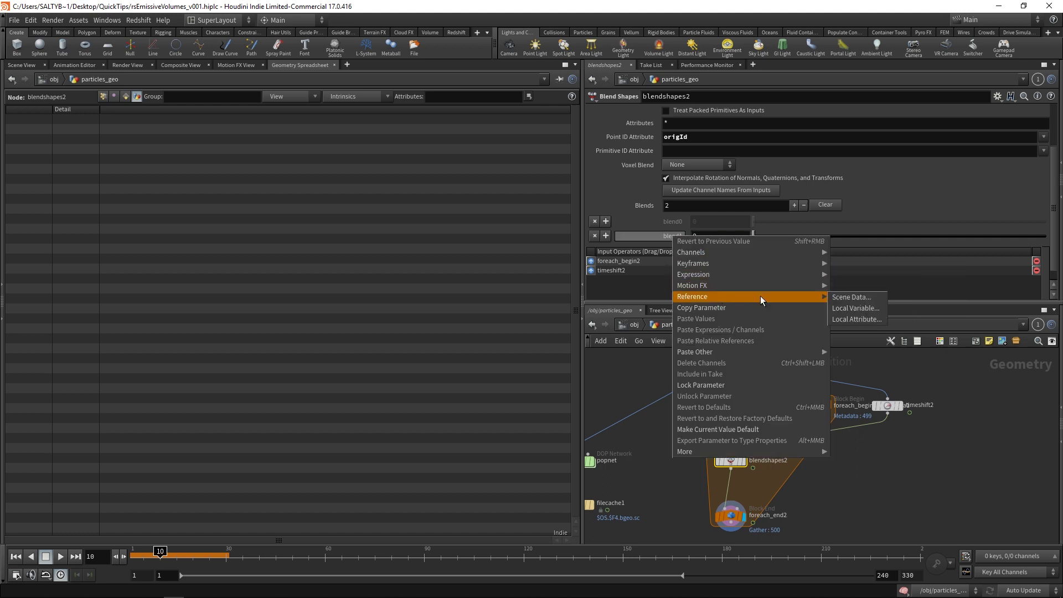
left_click(847, 296)
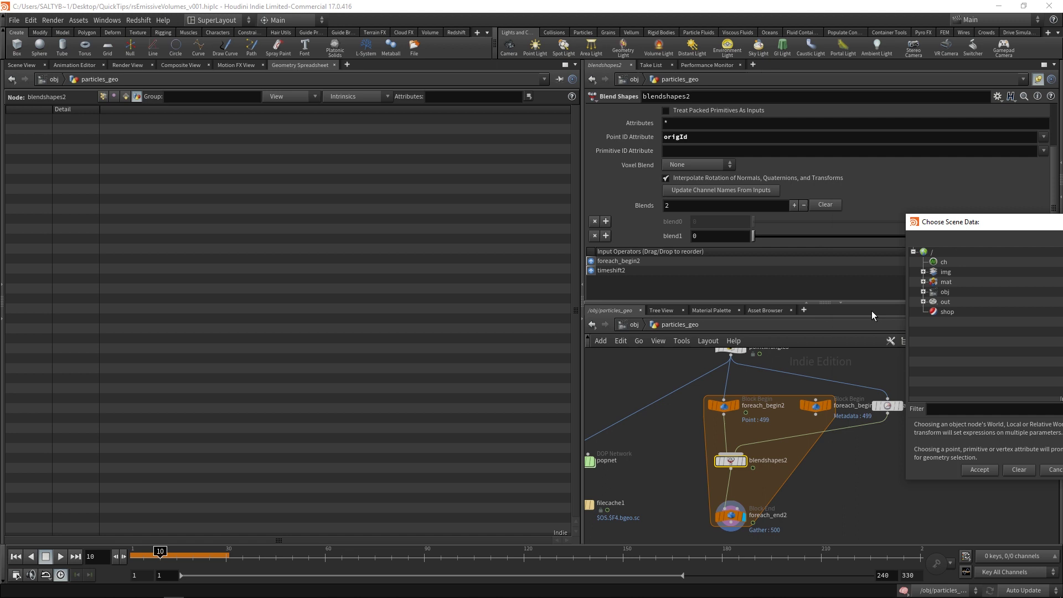
left_click(803, 409)
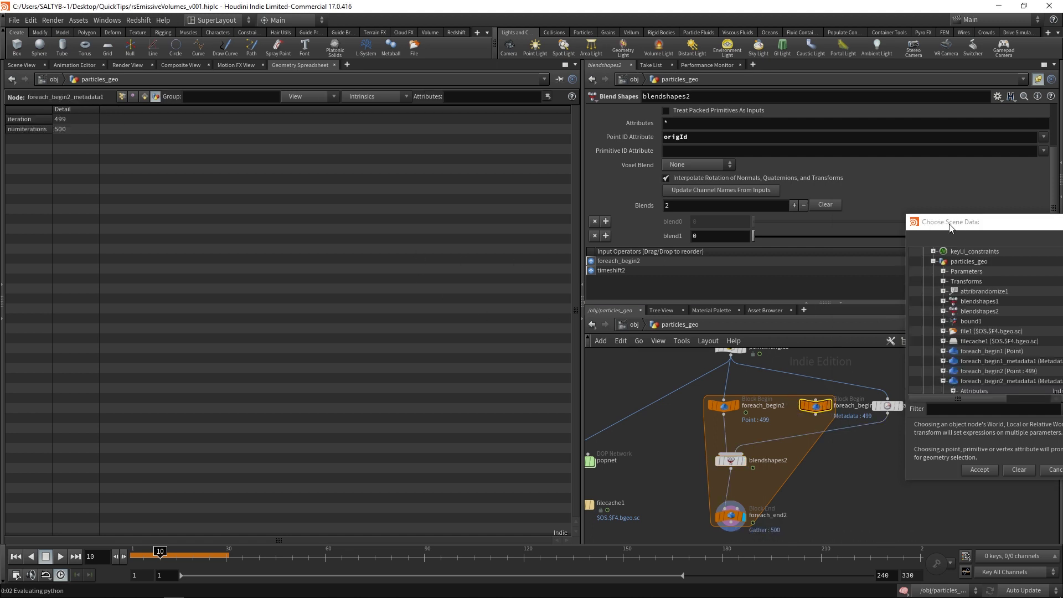
left_click_drag(949, 223, 656, 197)
left_click_drag(778, 260, 762, 281)
left_click(657, 279)
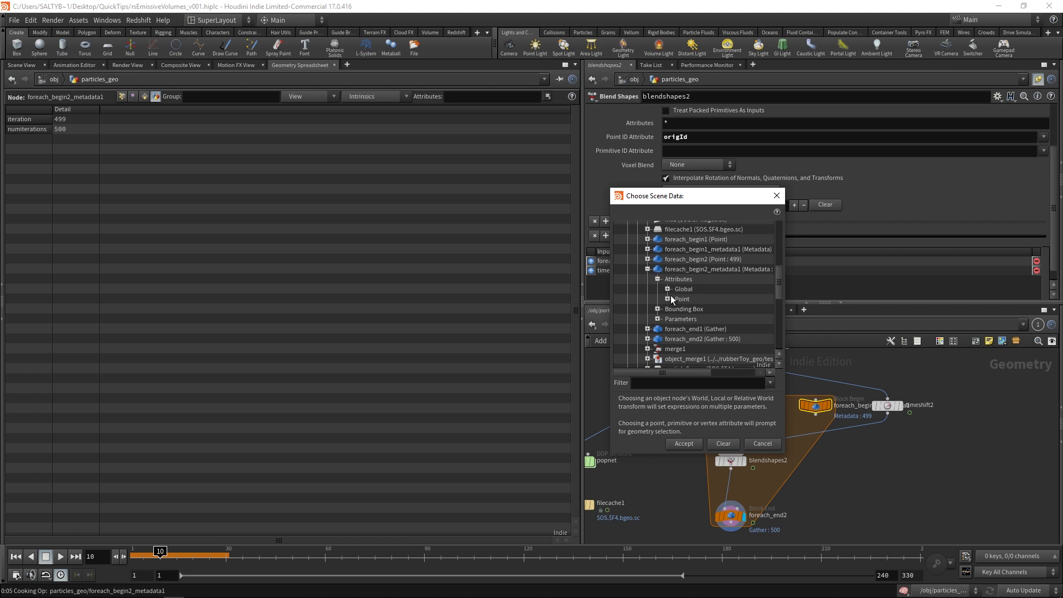
left_click(668, 289)
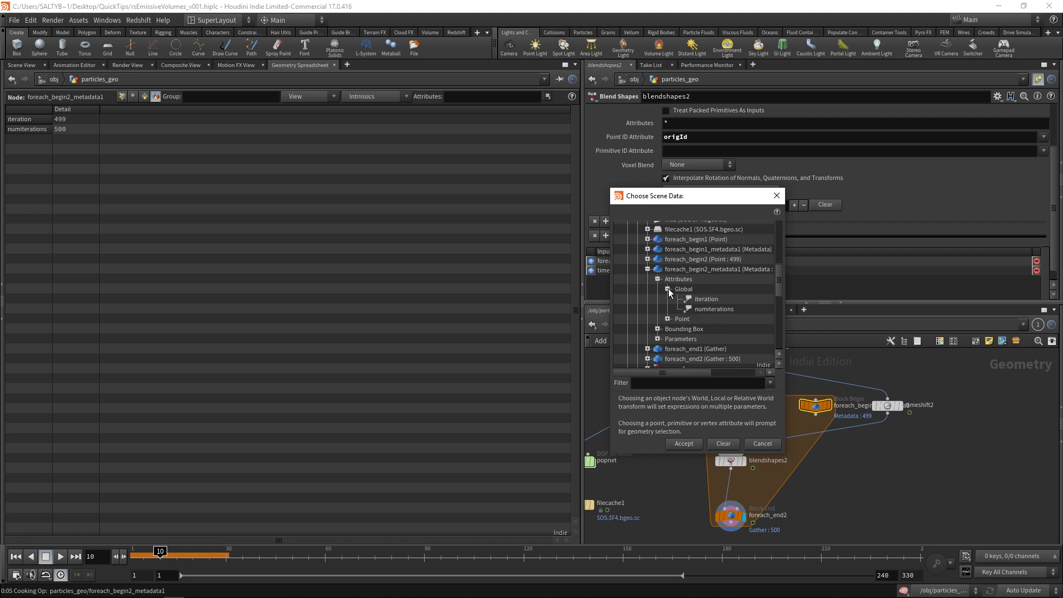
left_click(711, 299)
left_click(683, 443)
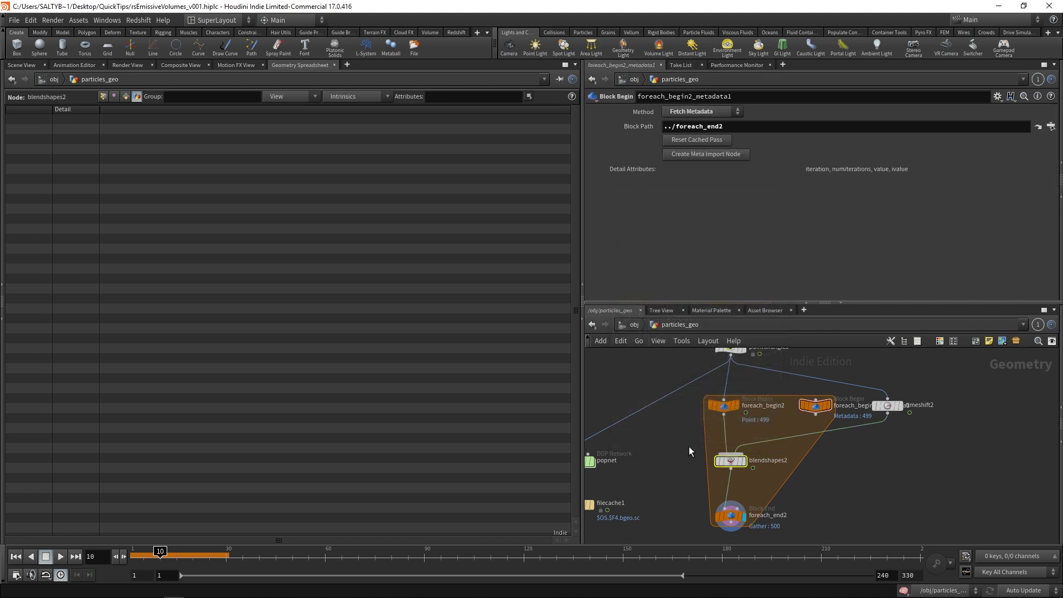
Step: Change blend1 to rand(detail("../foreach_begin2_metadata1", "iteration", 0))
left_click(696, 236)
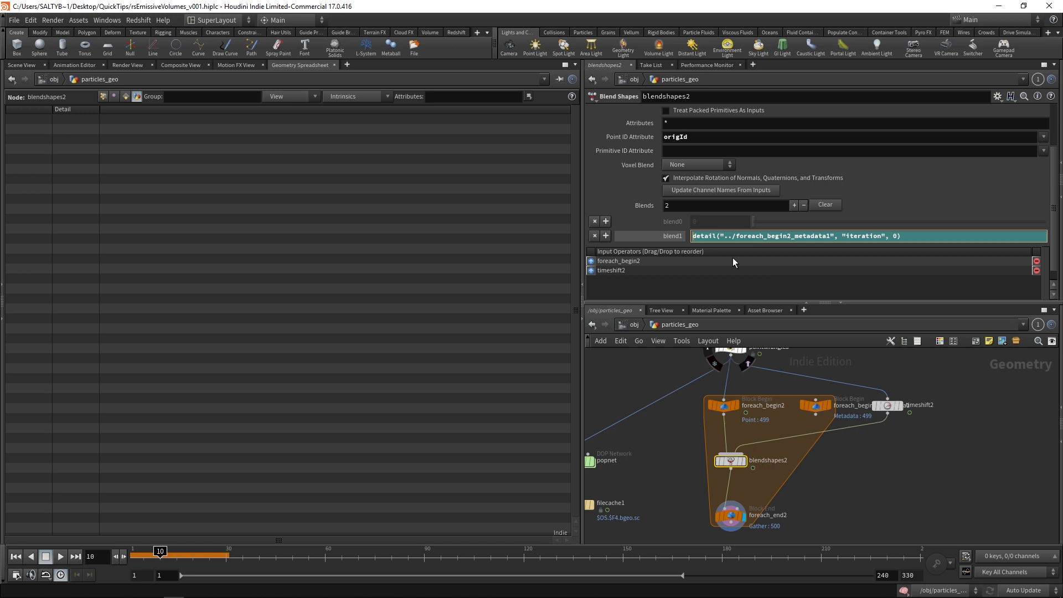
type("rand(")
key("End")
type(")")
key("Return")
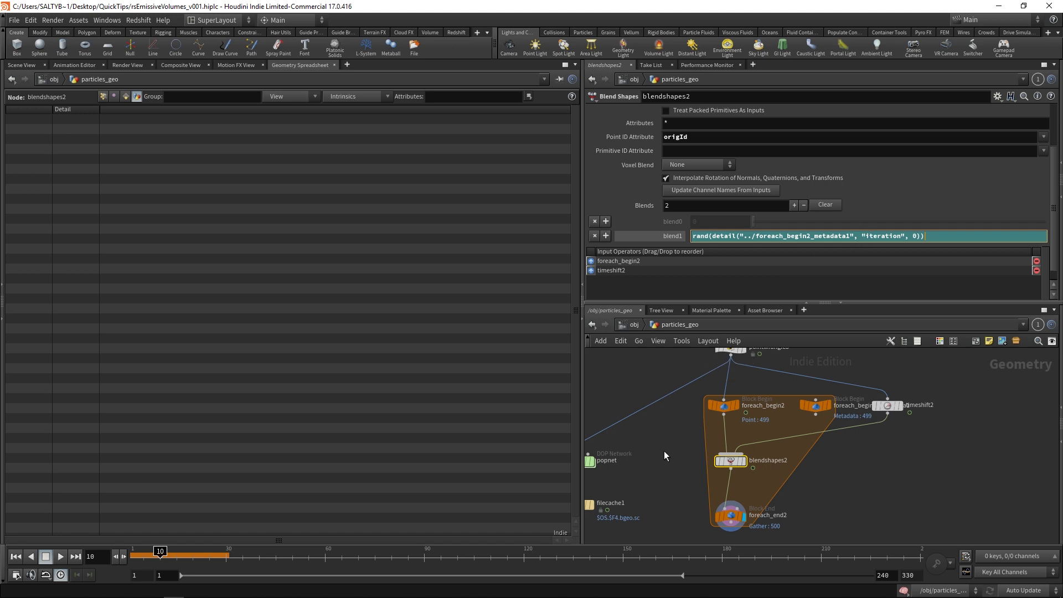
Step: Return to the Scene View, step to frame 12, and show foreach_end2's parameters
left_click(21, 65)
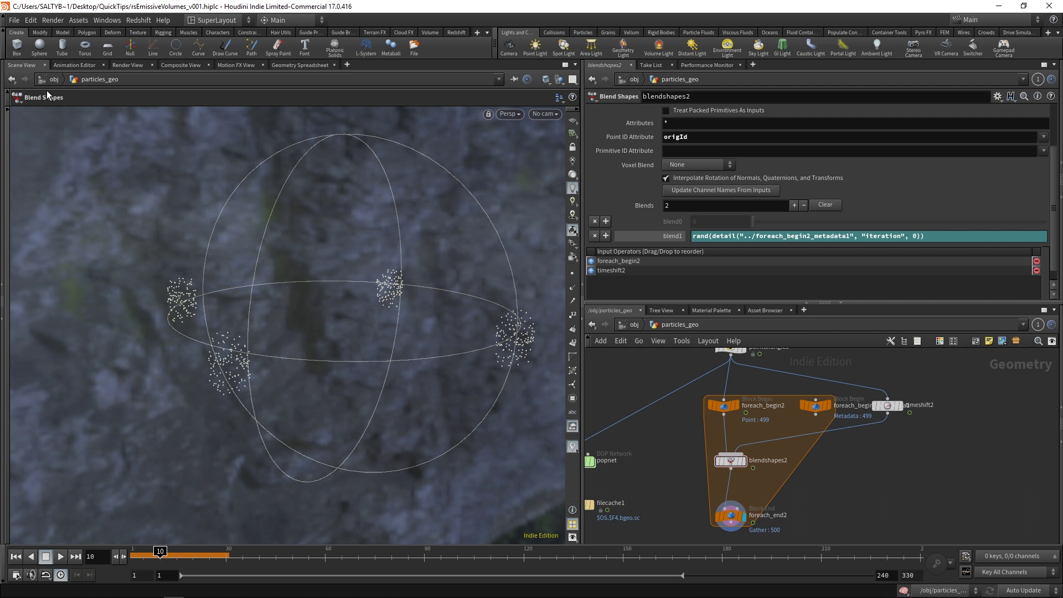
middle_click_drag(684, 447, 687, 440)
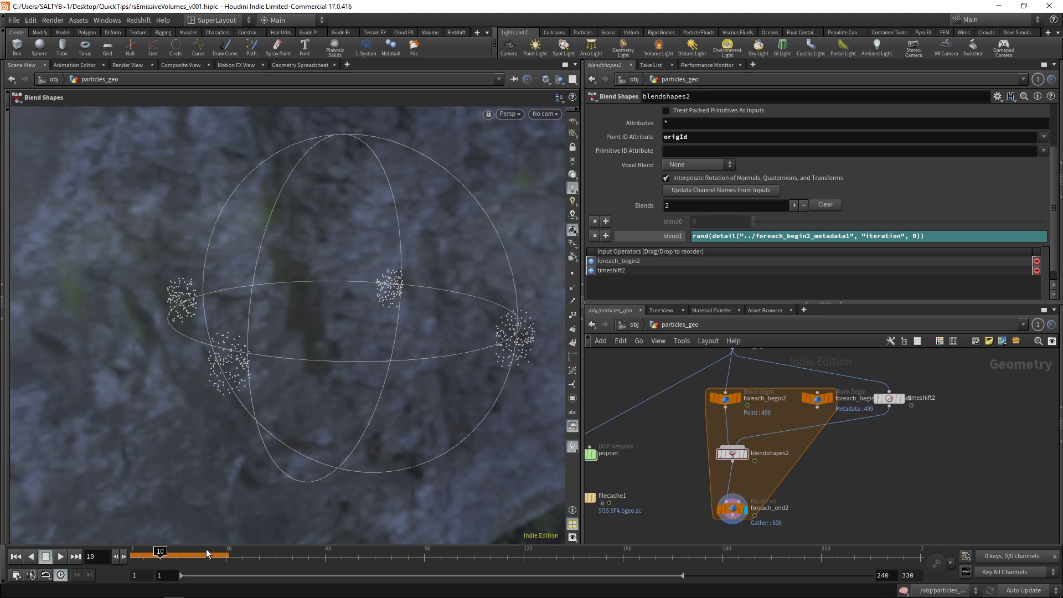
left_click(166, 551)
left_click(732, 507)
scroll(736, 431, "down", 1)
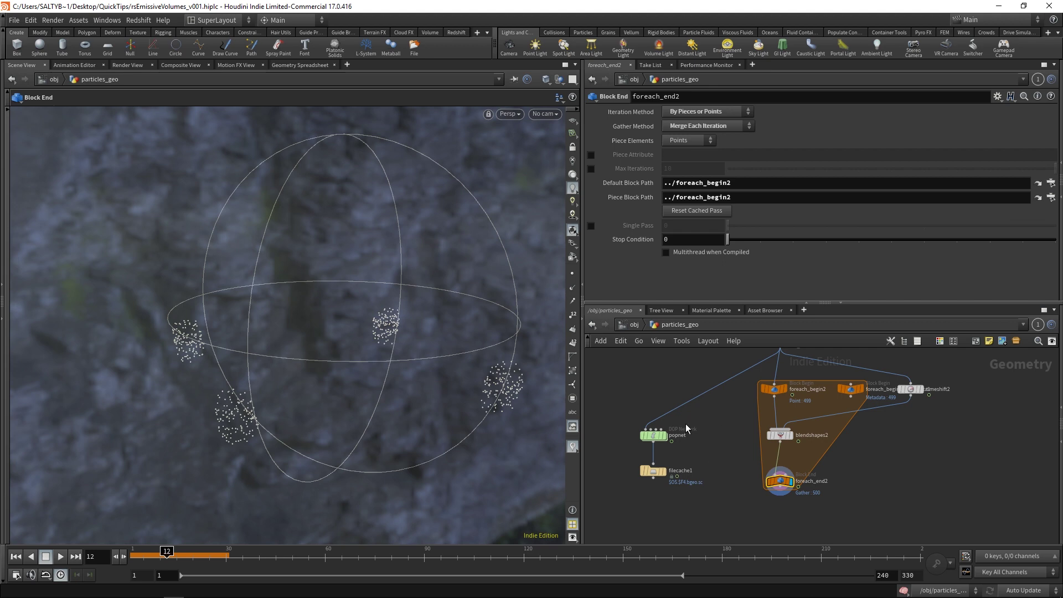
Step: Move popnet and filecache1 below the loop, wiring foreach_end2 into popnet and popnet into filecache1
left_click(669, 472)
left_click_drag(670, 471, 695, 532)
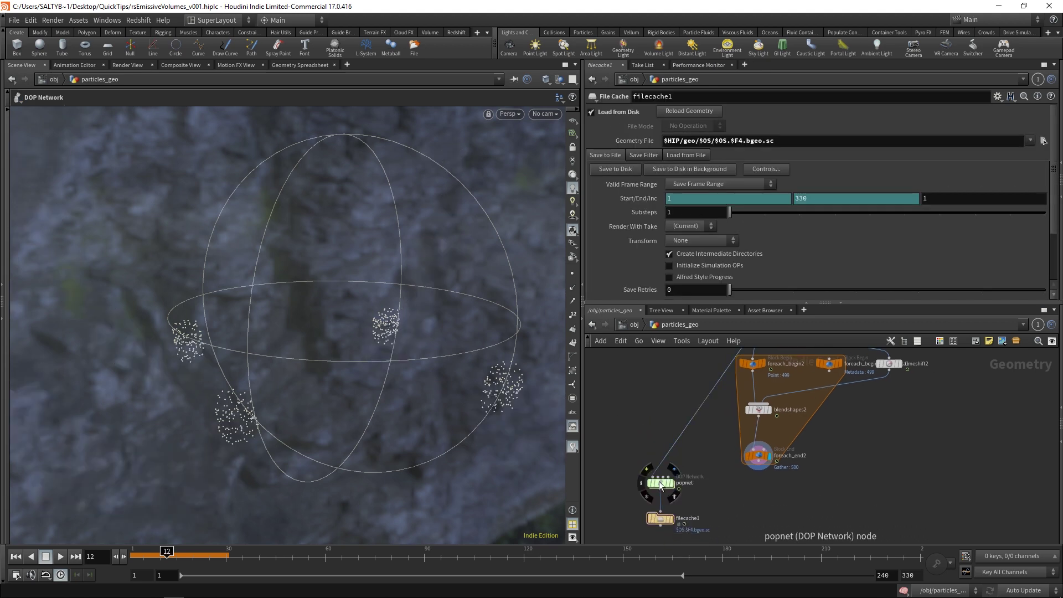
left_click_drag(660, 483, 776, 462)
left_click_drag(649, 508, 727, 513)
Step: Dive into popnet, inspect source_first_input, and play the simulation to frame 5
left_click(733, 499)
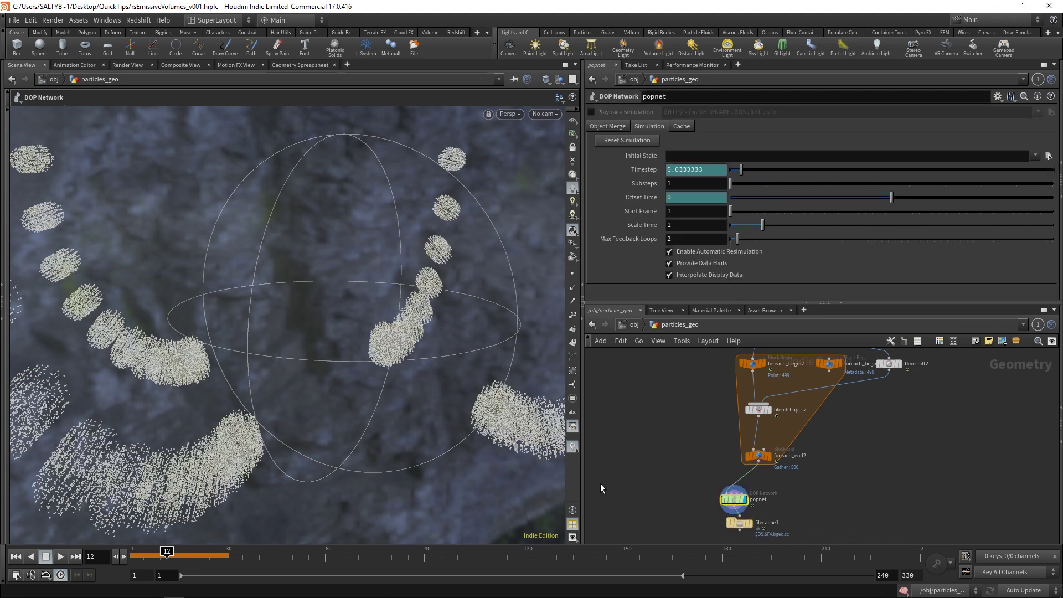
left_click_drag(740, 503, 745, 502)
double_click(745, 503)
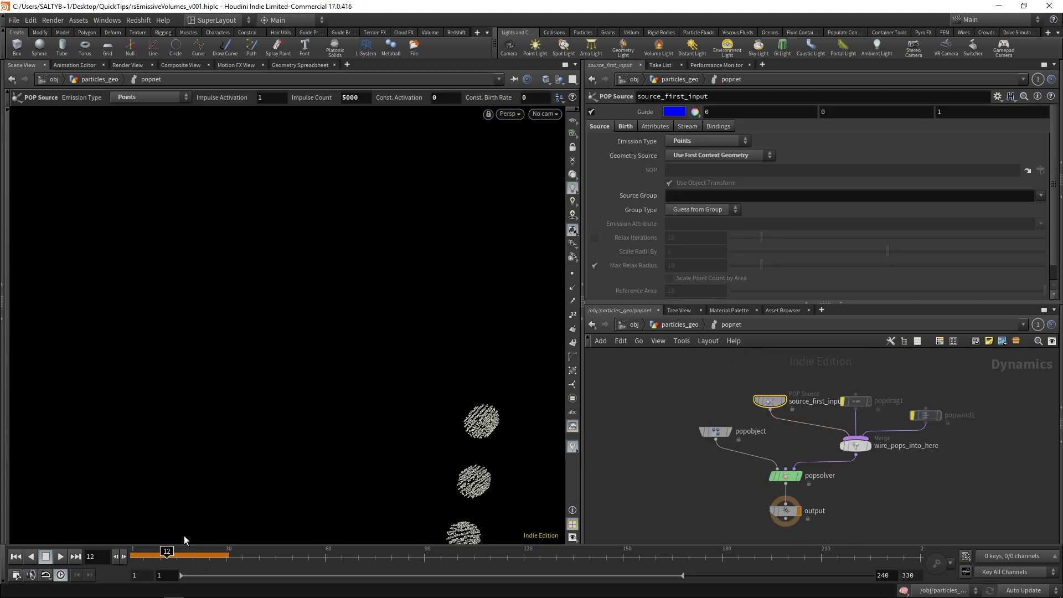
left_click(135, 554)
left_click_drag(227, 405, 158, 550)
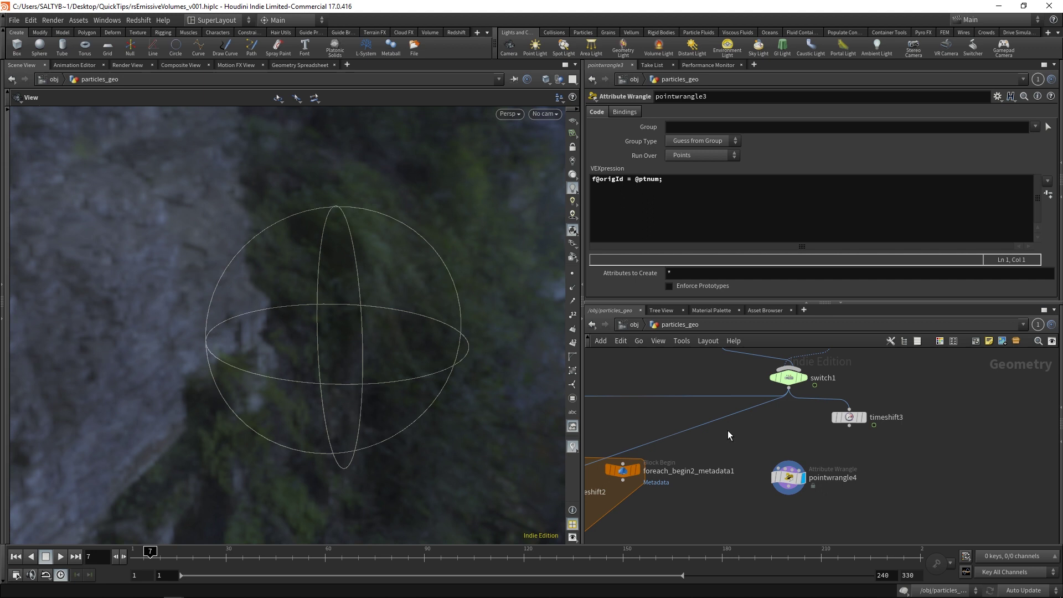
Step: Frame the network, move pointwrangle4 further right, and select timeshift3
key("h")
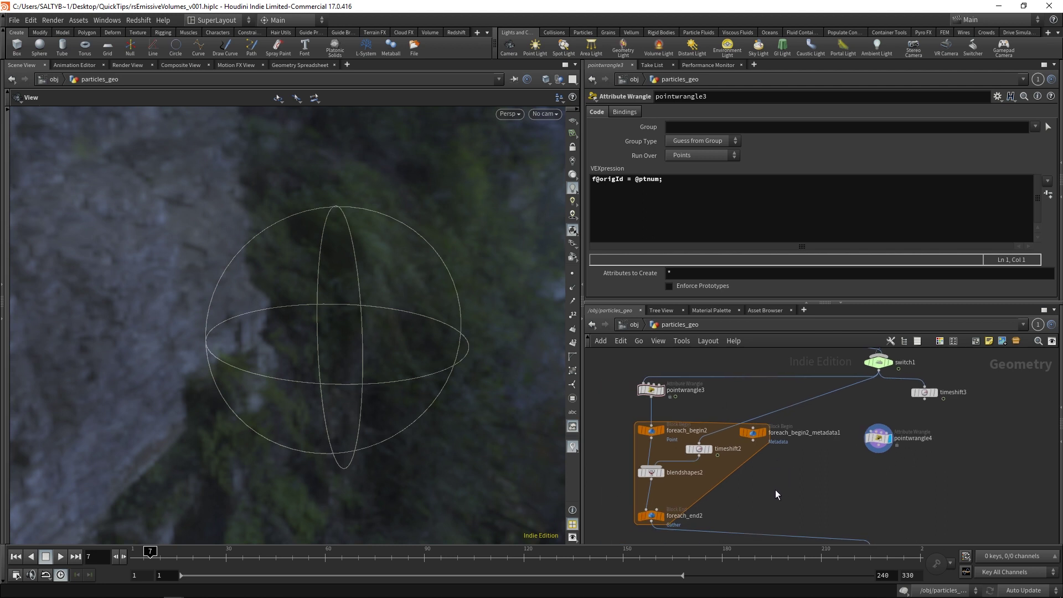
middle_click_drag(806, 465, 783, 446)
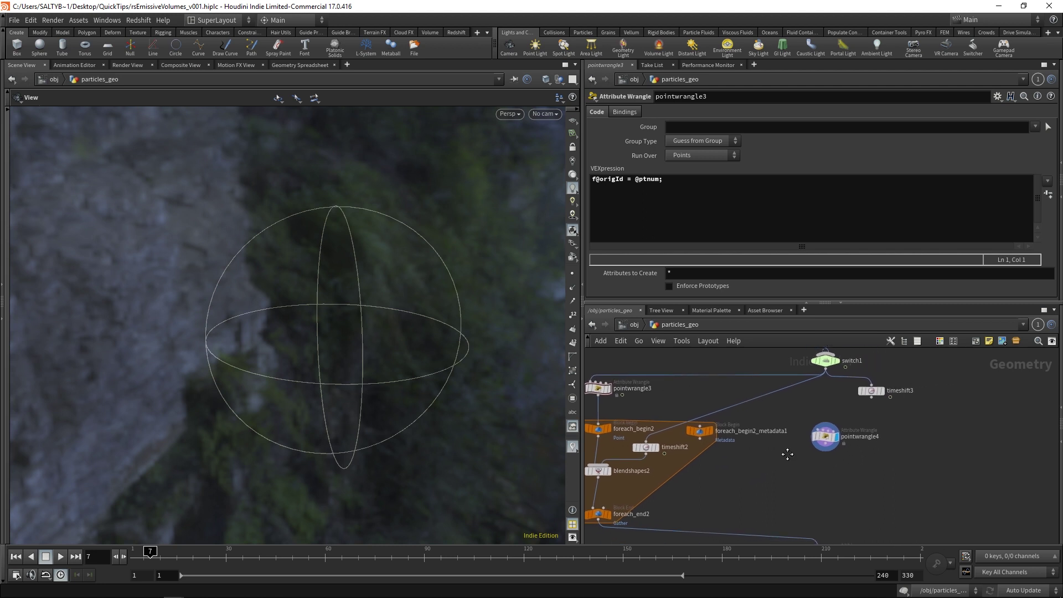
scroll(787, 453, "up", 3)
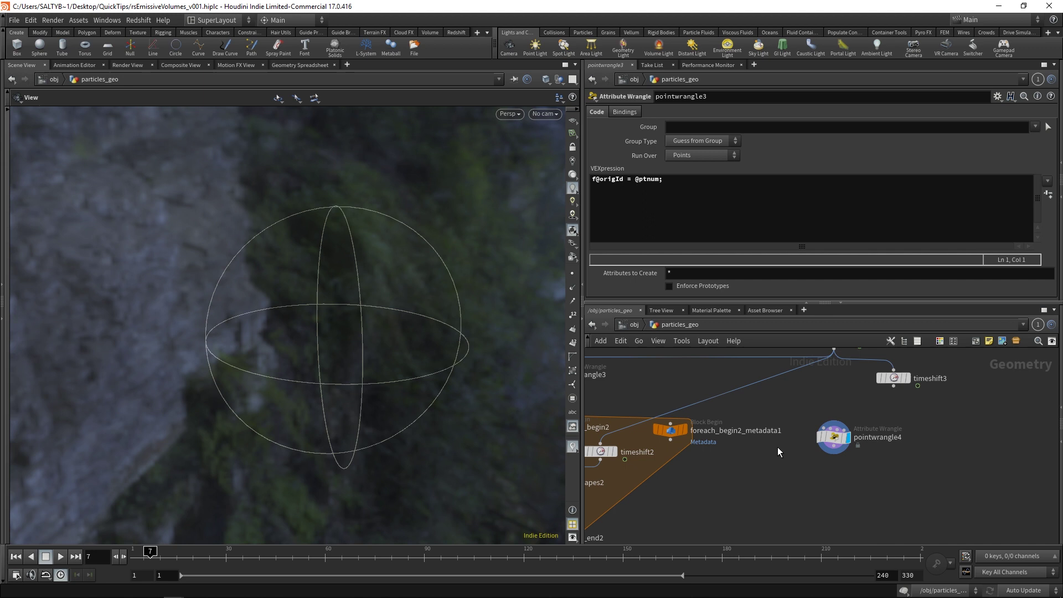
left_click_drag(797, 413, 885, 460)
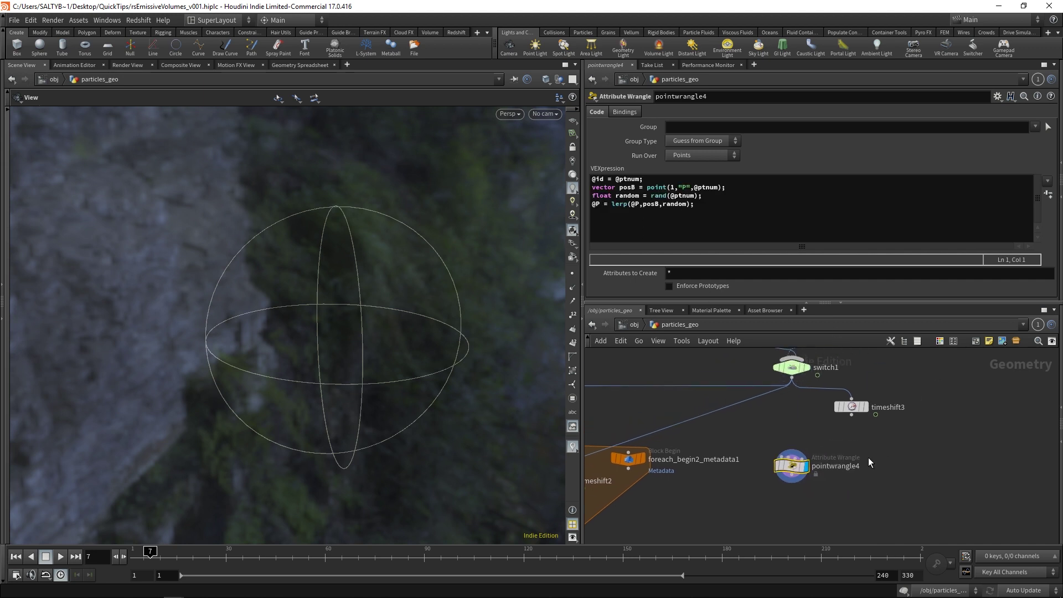
left_click_drag(814, 470, 889, 474)
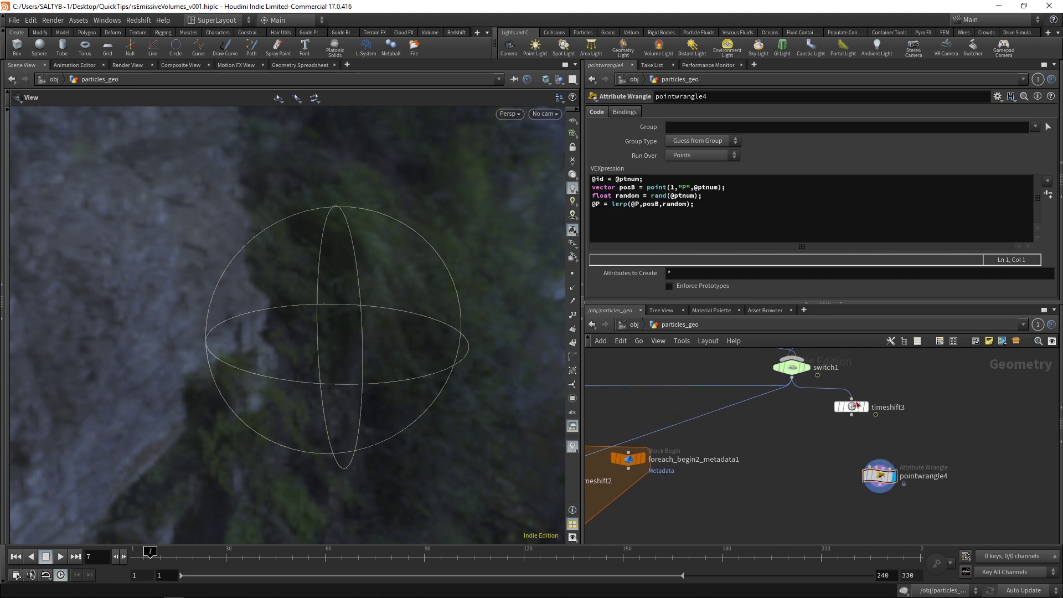
left_click(852, 405)
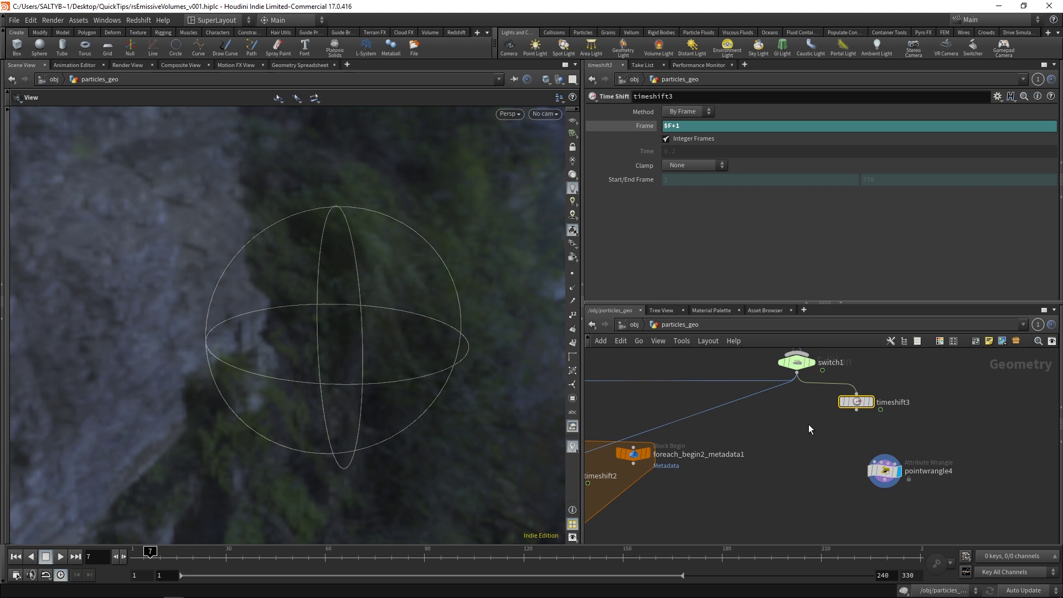
middle_click_drag(808, 424, 800, 421)
Step: Add a new pointwrangle7 node beside foreach_begin2_metadata1 using the Tab menu search
key("Tab")
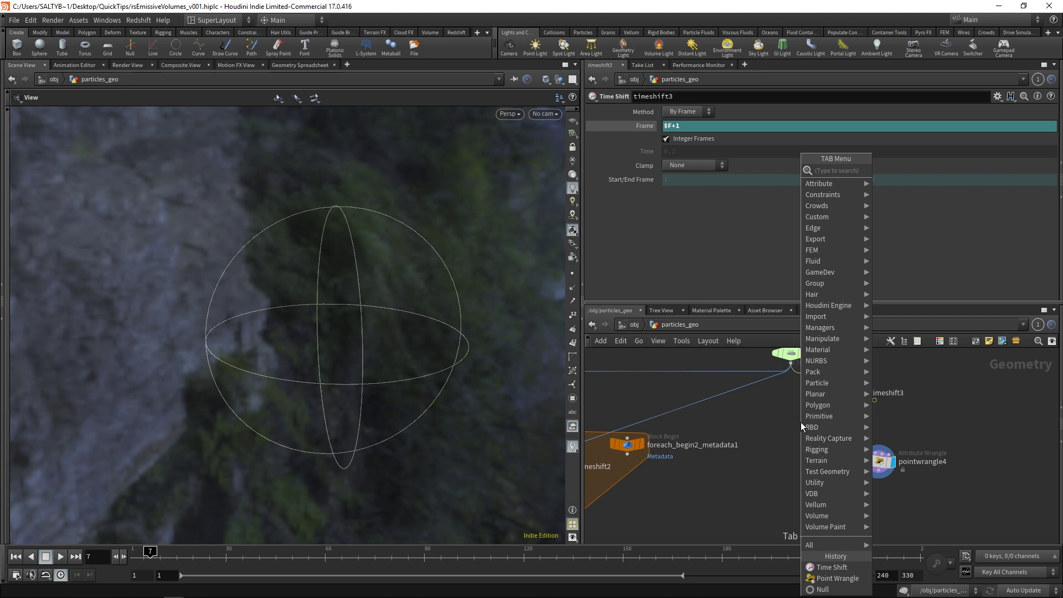
type("timeshift")
key("Return")
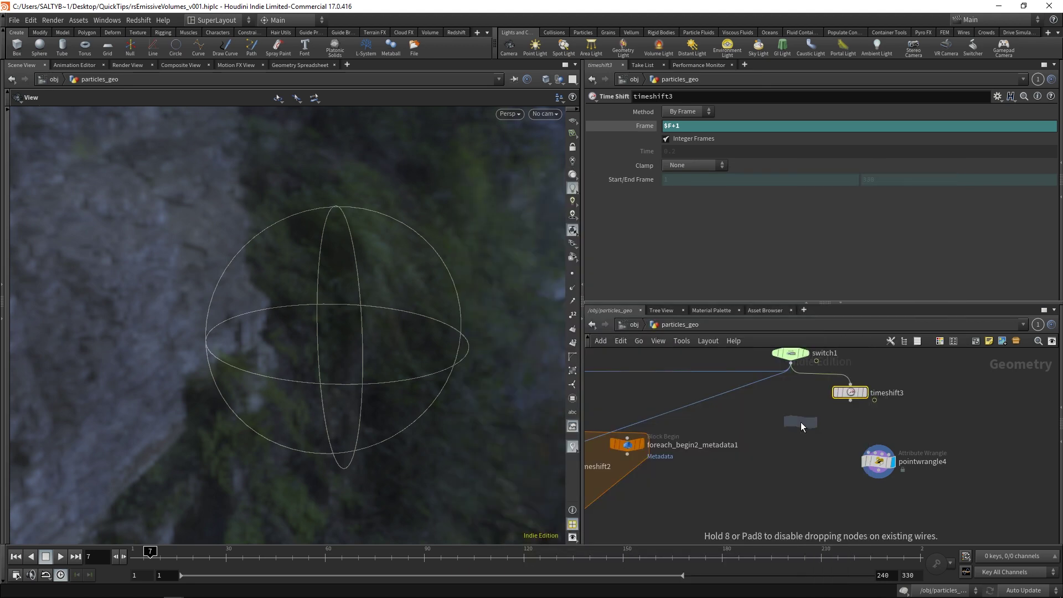
left_click(800, 422)
left_click_drag(792, 420, 792, 449)
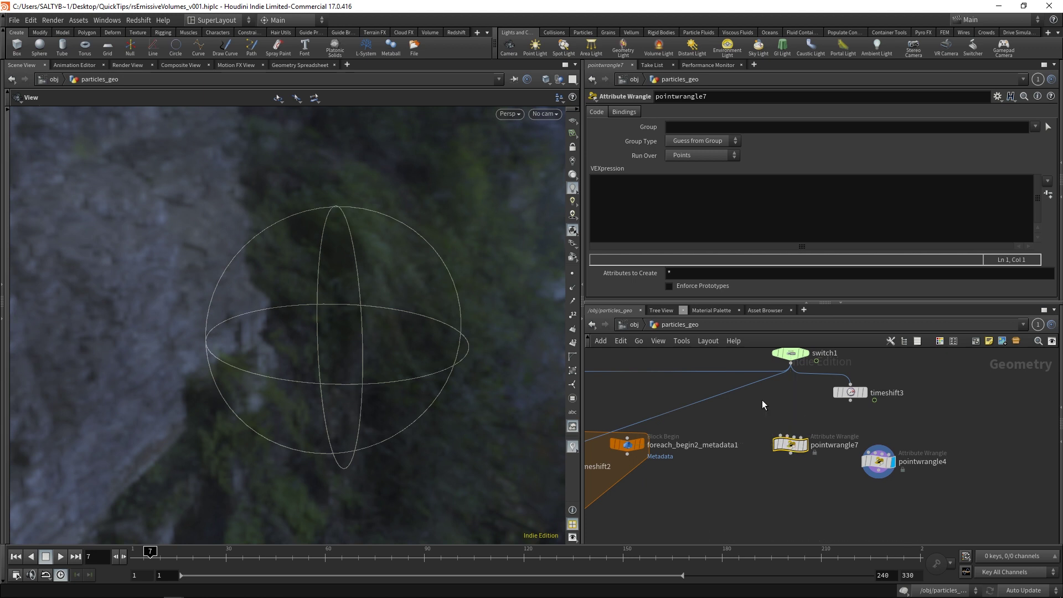
Step: Wire switch1's output into pointwrangle7 and set pointwrangle7's display flag
middle_click_drag(762, 400, 790, 398)
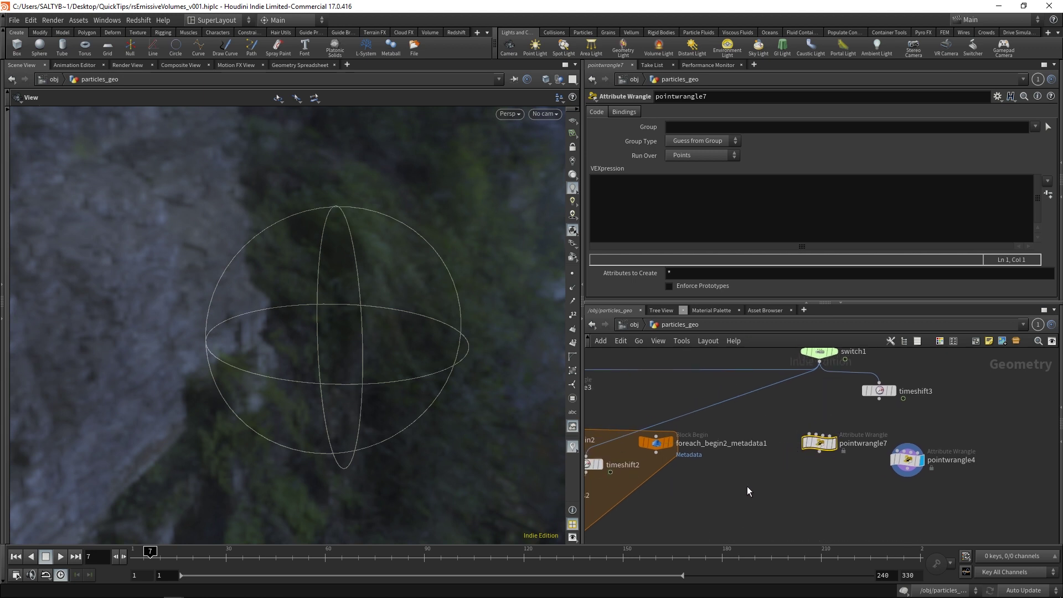
middle_click_drag(746, 486, 768, 462)
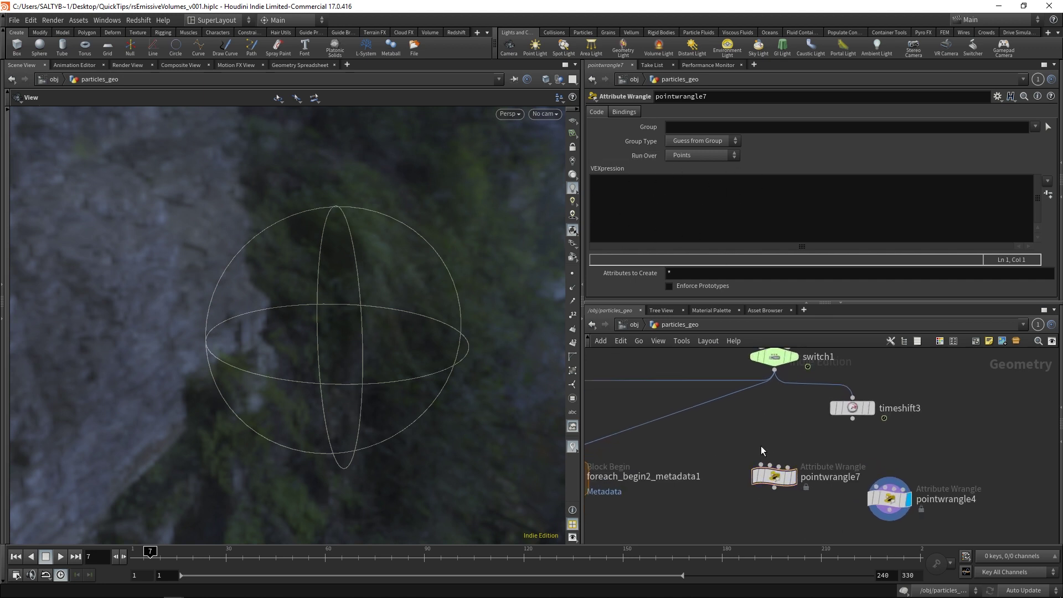
left_click_drag(762, 463, 779, 382)
left_click(747, 474)
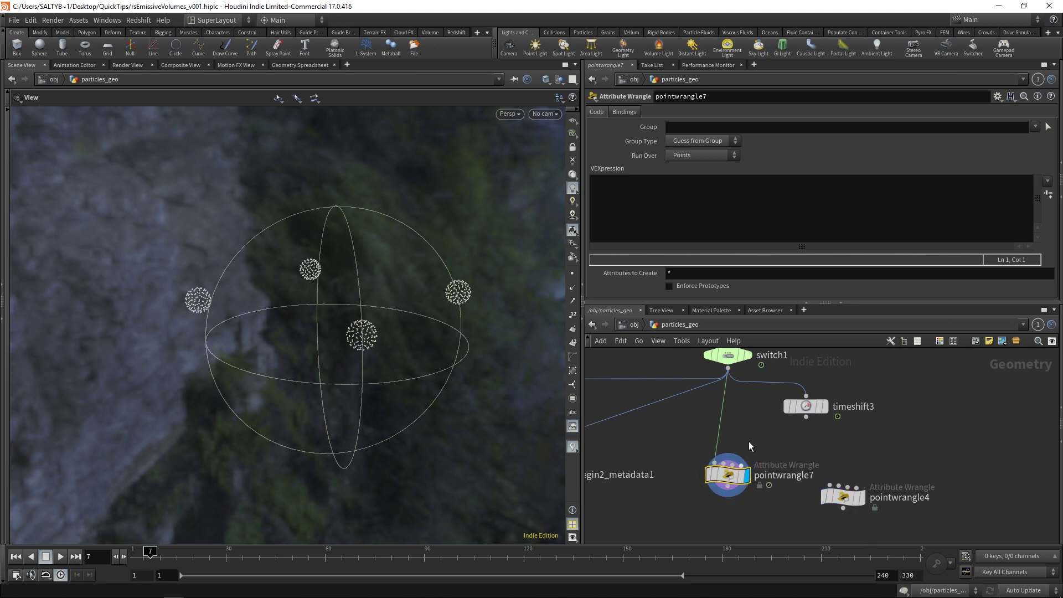
Step: Type lerp() as the first line of pointwrangle7's VEXpression
left_click(678, 215)
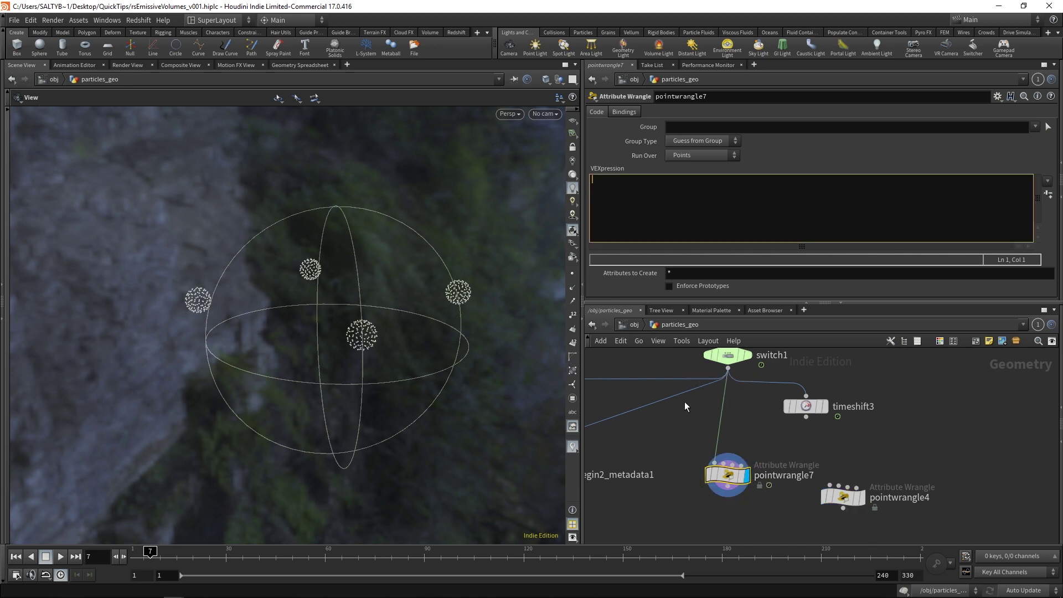
type("lerp()")
Step: Dismiss the lerp help page and select blendshapes2 in the for-each block
mouse_move(173, 589)
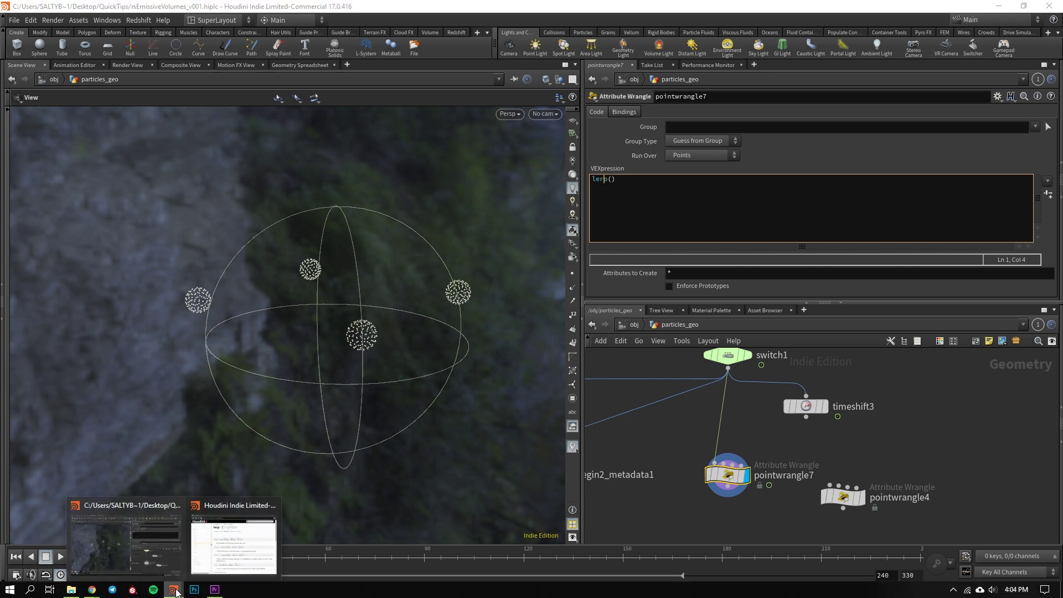
left_click(211, 559)
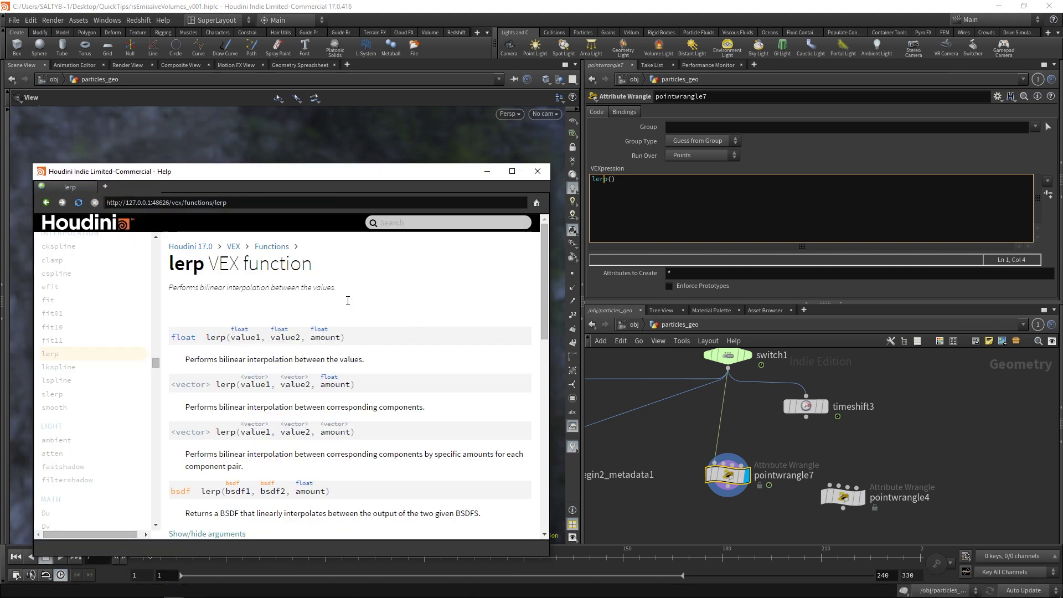
left_click_drag(171, 176, 228, 145)
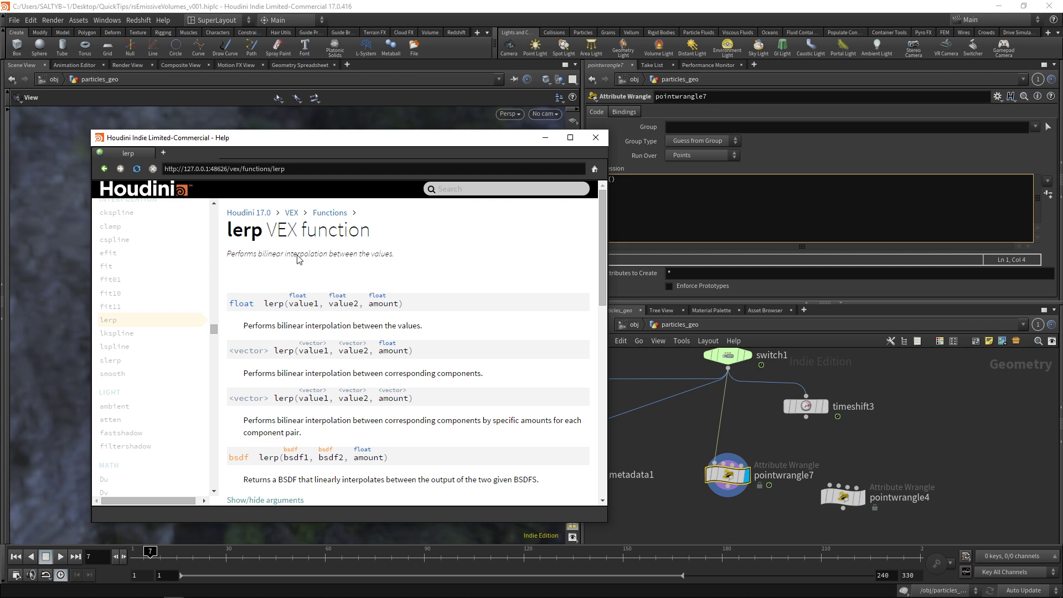
left_click(539, 141)
middle_click_drag(594, 419, 823, 415)
left_click(647, 421)
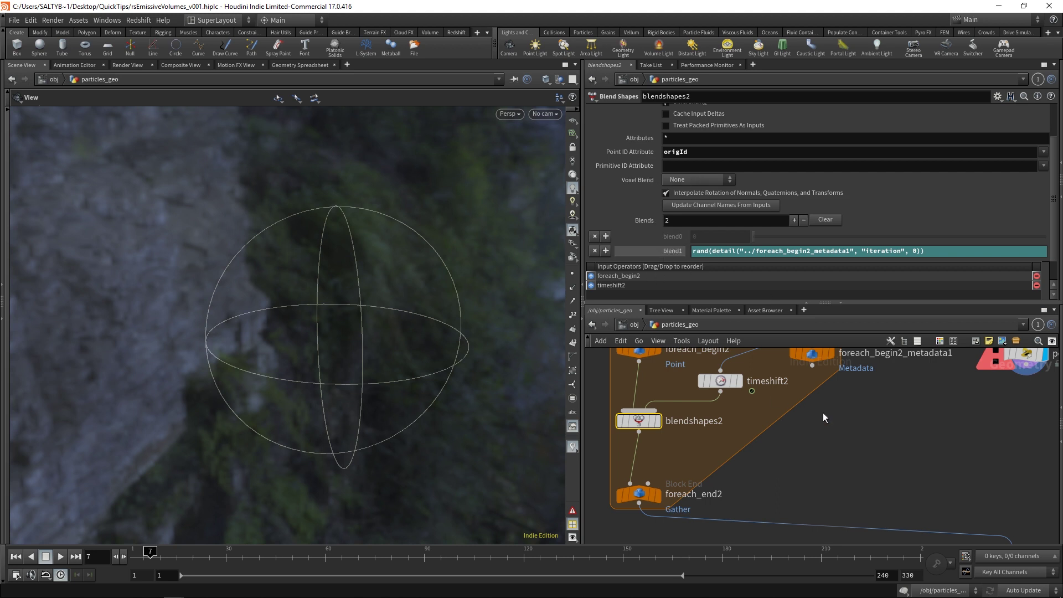
Step: Show blendshapes2's evaluated blend1 value of 0.641601
middle_click_drag(822, 412, 763, 429)
left_click(790, 445)
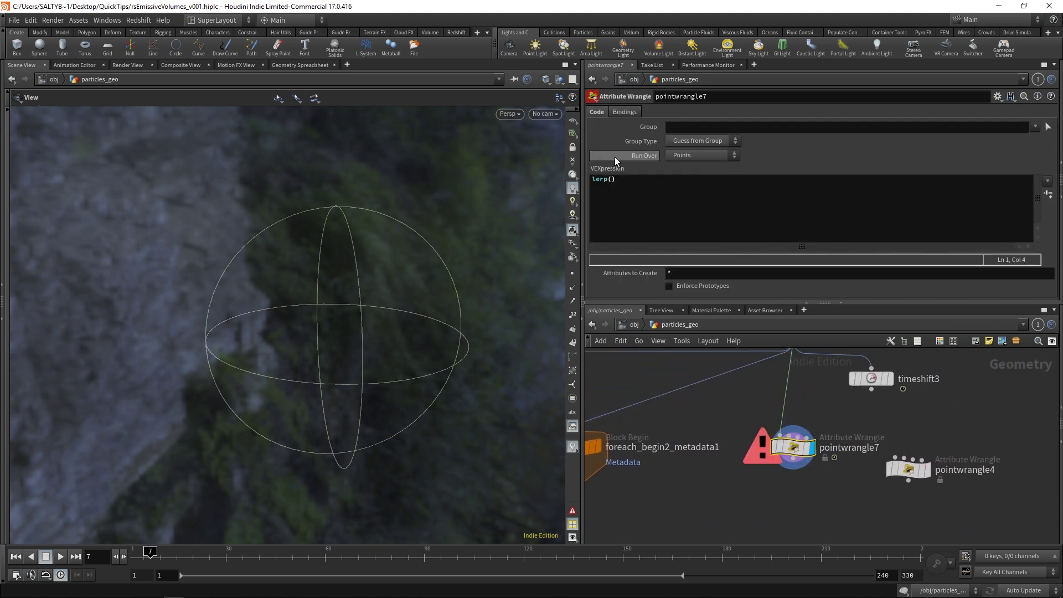
middle_click_drag(683, 419, 910, 355)
left_click(649, 447)
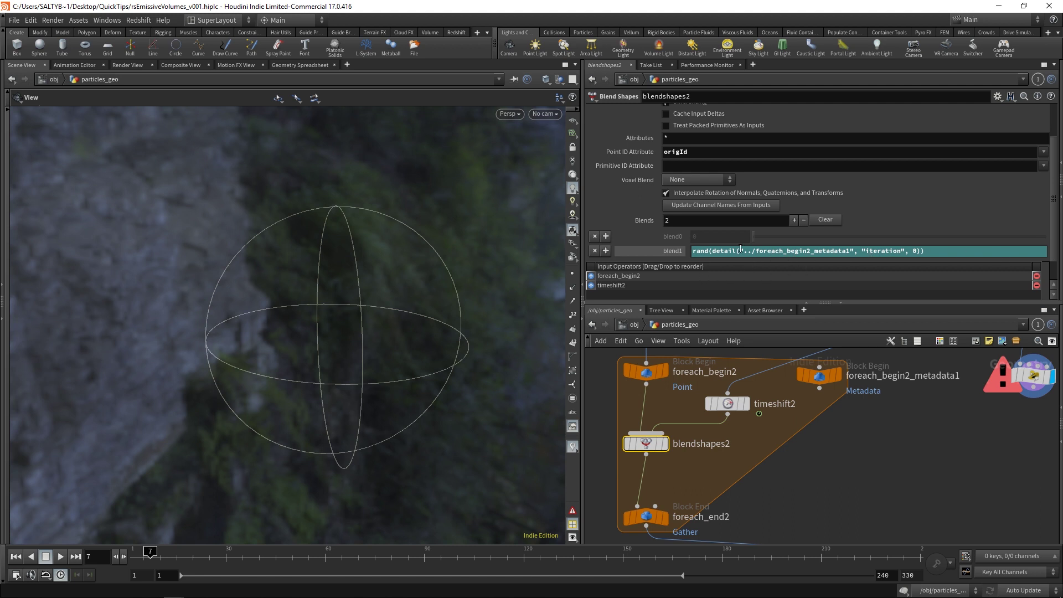
left_click(671, 252)
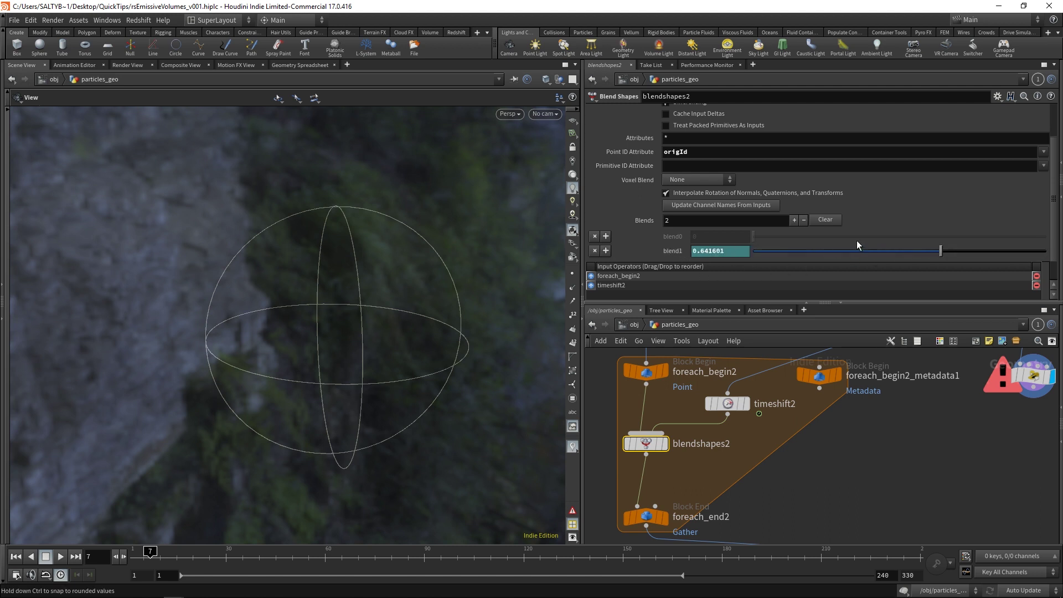
Step: Reselect pointwrangle7 and put the cursor after lerp() in its VEXpression
middle_click_drag(930, 420, 836, 465)
left_click(889, 446)
left_click(639, 216)
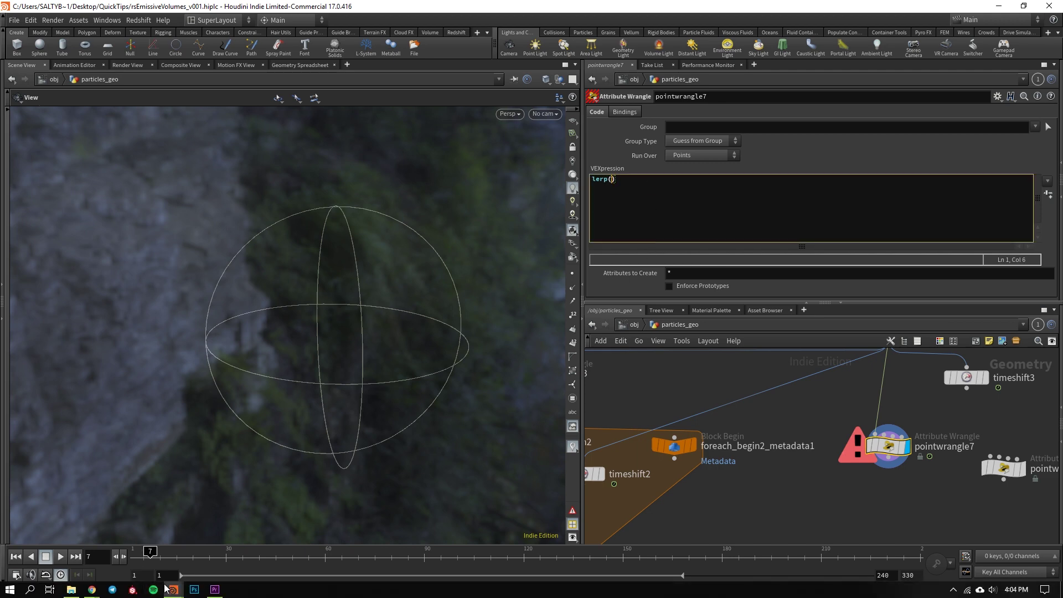
Step: Reopen the lerp help page and go over its float and vector signatures and value2 argument
mouse_move(173, 593)
left_click(234, 545)
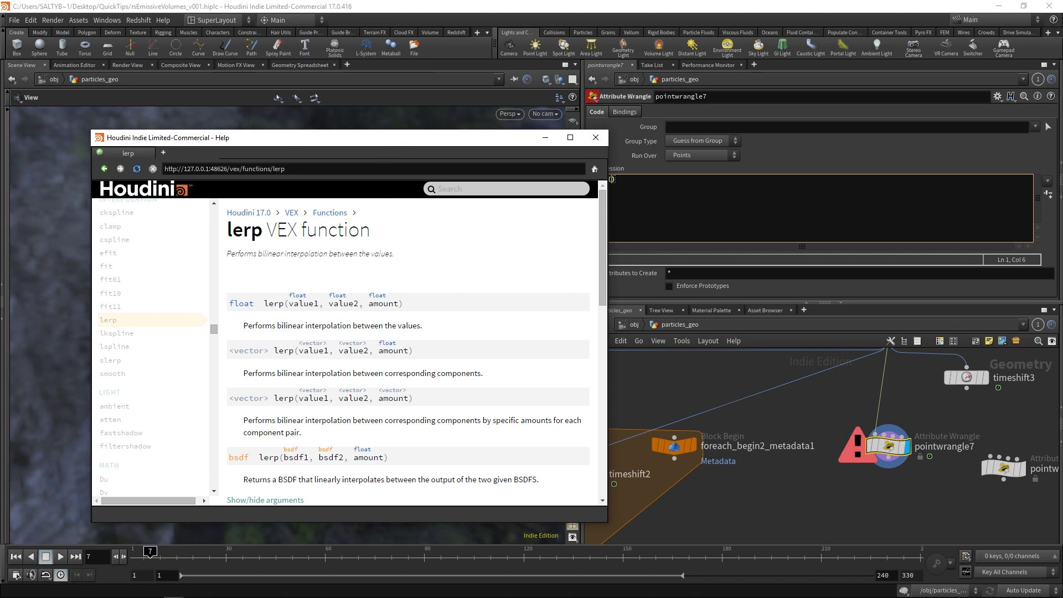
left_click_drag(398, 139, 322, 126)
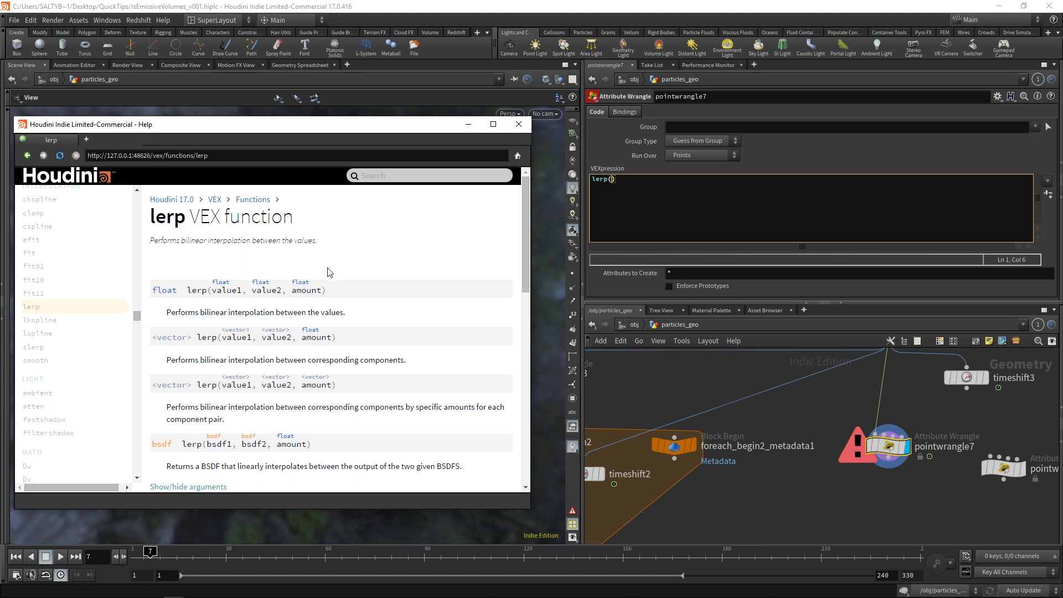
left_click_drag(329, 271, 280, 285)
left_click(219, 334)
left_click_drag(154, 290, 279, 293)
left_click(195, 292)
left_click(306, 294)
triple_click(295, 293)
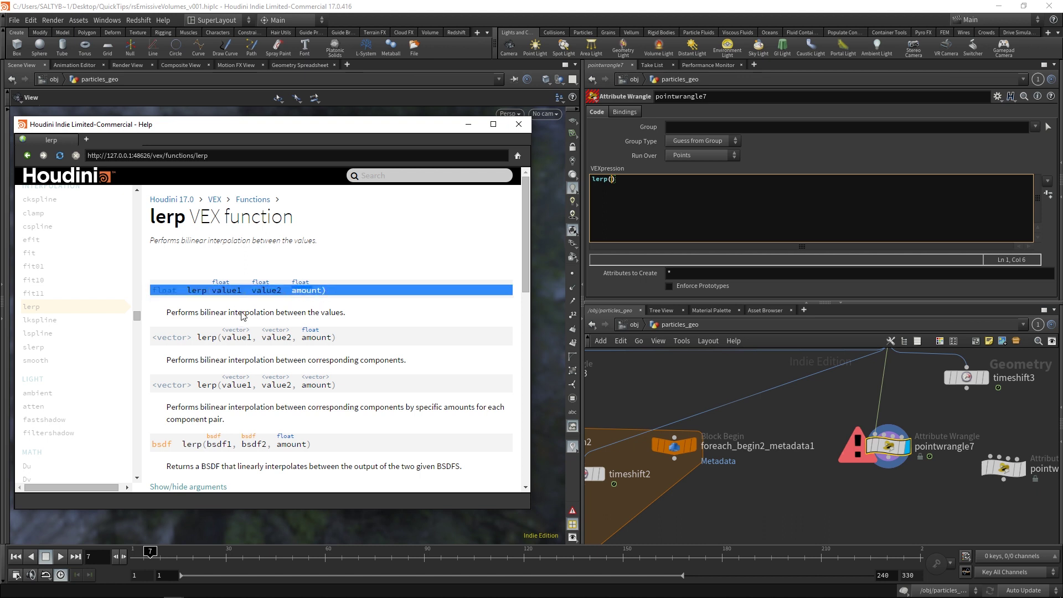
left_click(244, 318)
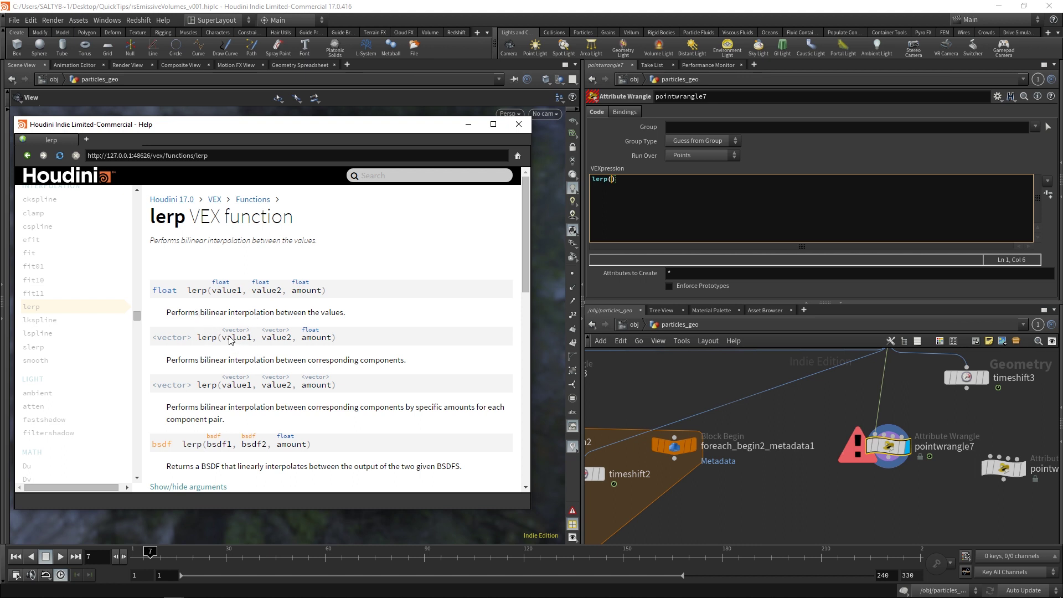
left_click_drag(226, 339, 331, 339)
left_click(264, 349)
Step: Insert a blank first line above the lerp(@P,) call in pointwrangle7's code
middle_click_drag(746, 424, 696, 423)
mouse_move(773, 483)
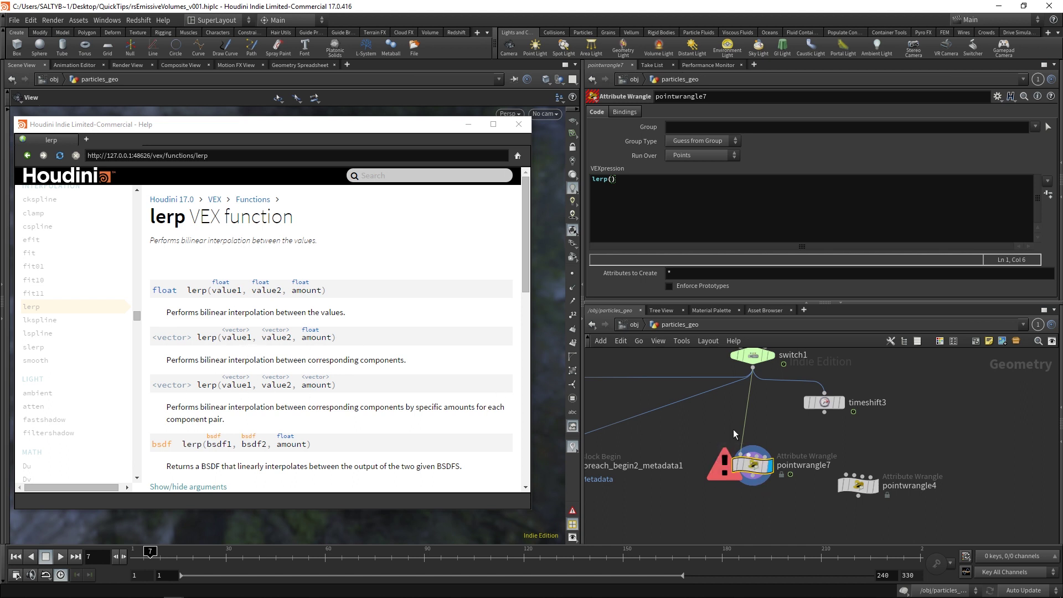
left_click(615, 221)
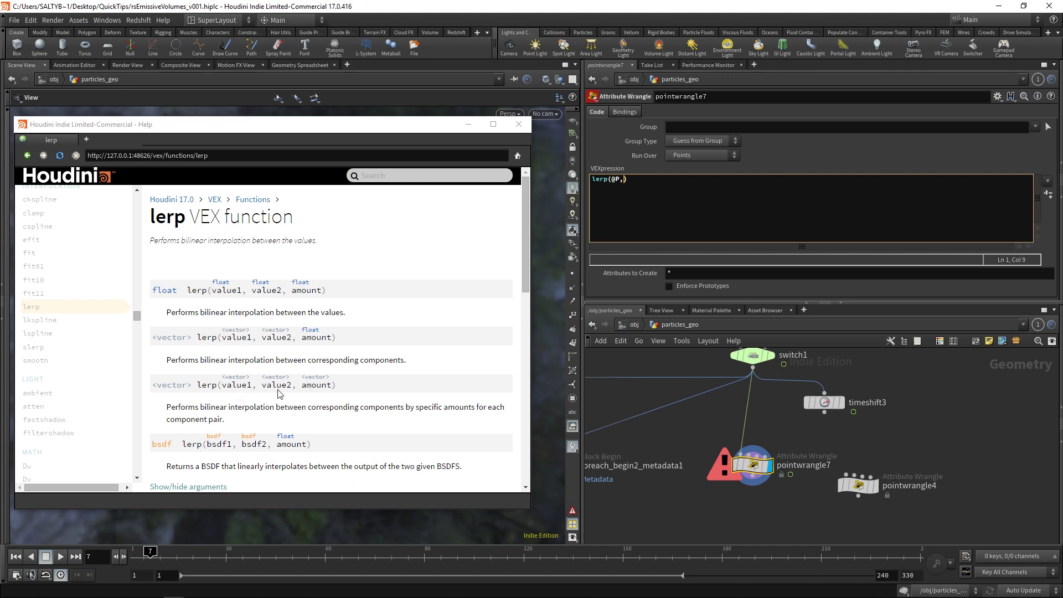
left_click(601, 196)
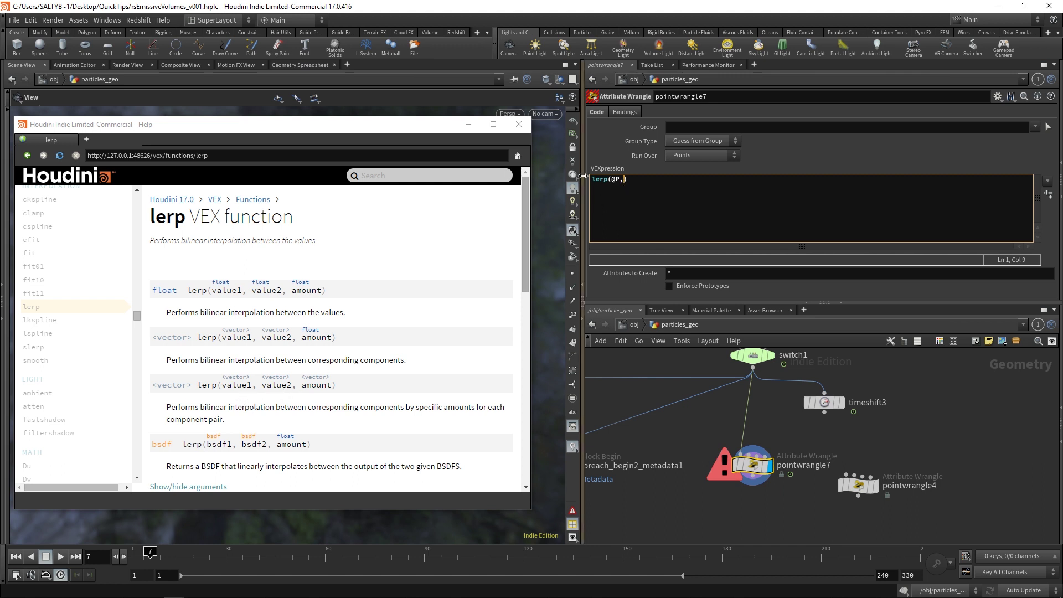
left_click(591, 180)
key("Return")
key("Up")
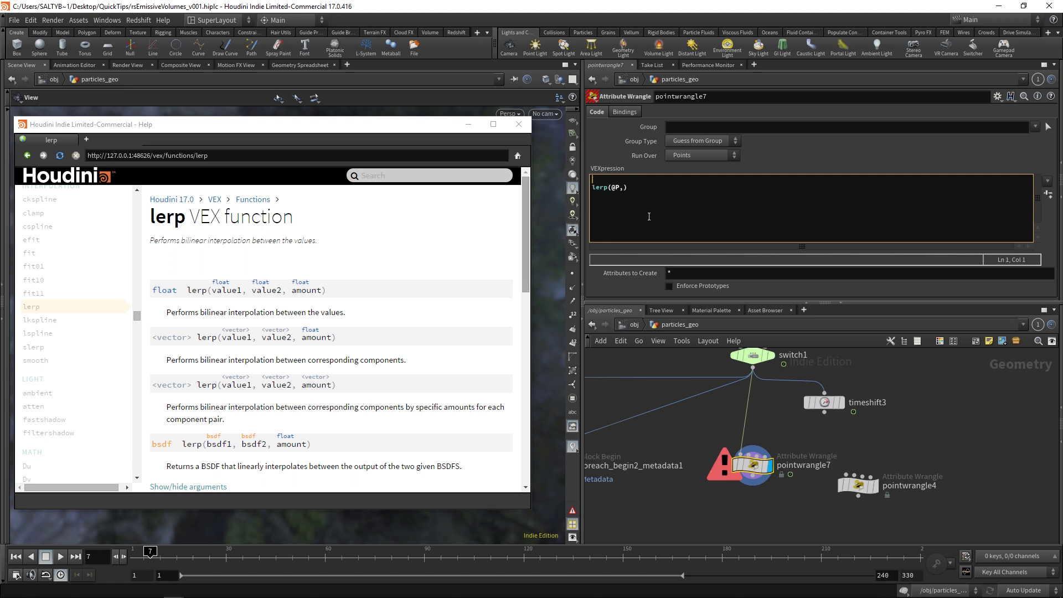
Step: Wire timeshift3 into pointwrangle7's second input and start a point( call on the new line
middle_click_drag(790, 417, 749, 424)
left_click(783, 420)
left_click(711, 456)
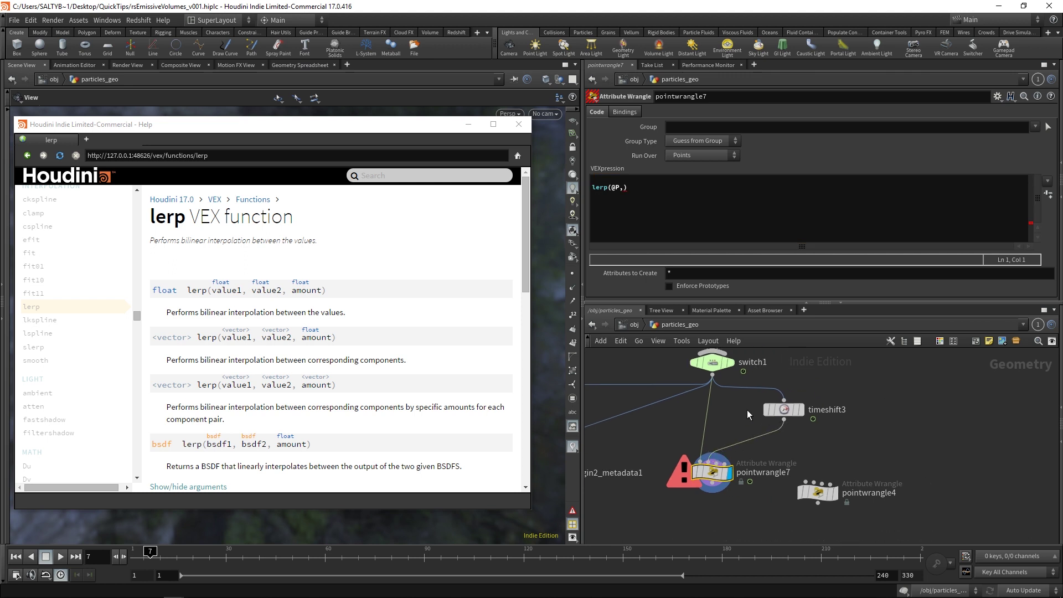
left_click_drag(782, 410, 765, 424)
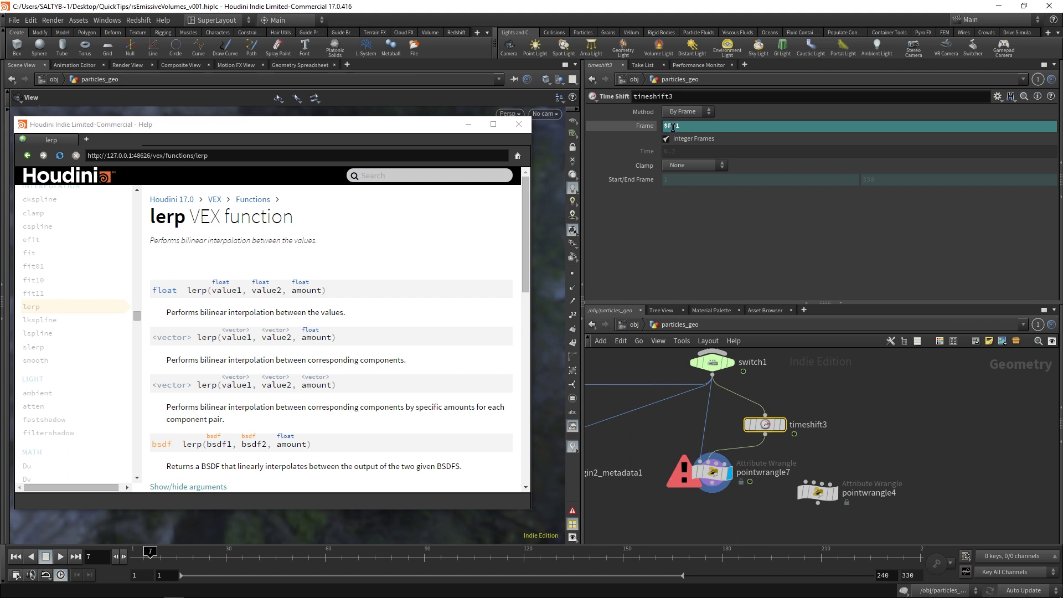
middle_click_drag(693, 428, 715, 410)
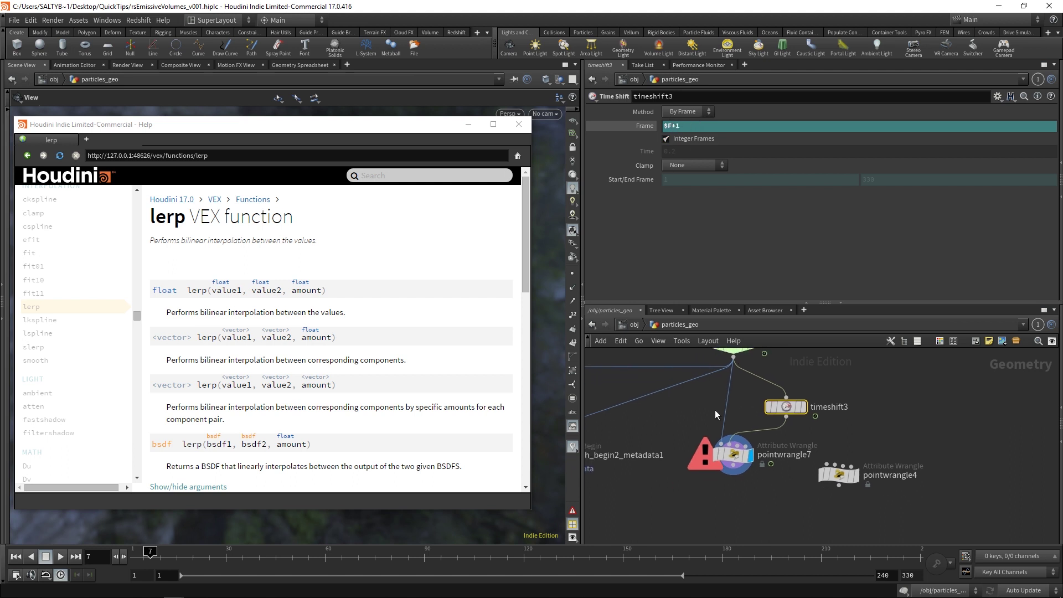
left_click(732, 453)
left_click(607, 180)
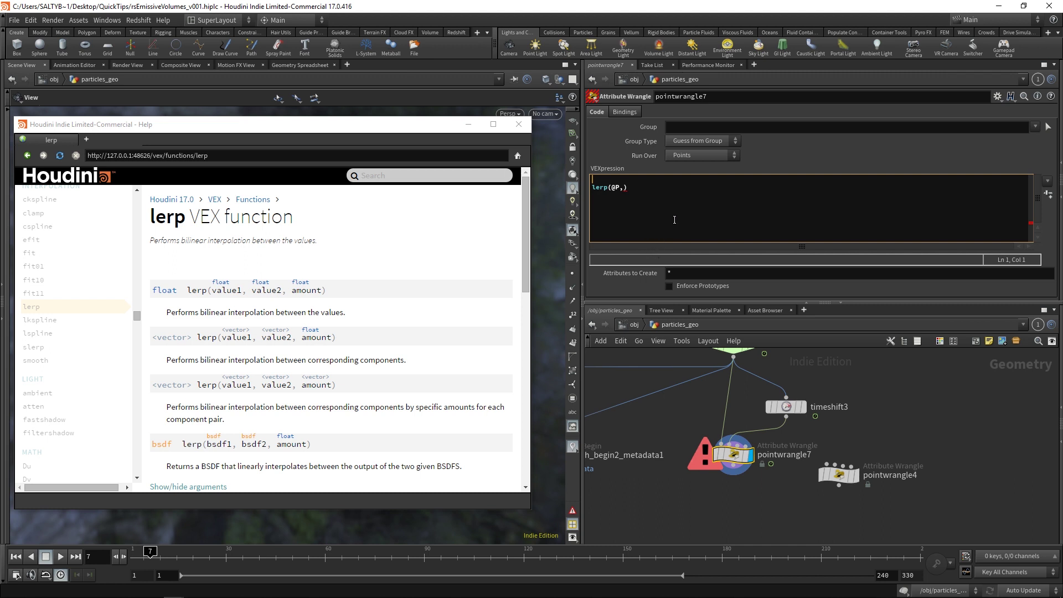
type("point(")
Step: Look up the point VEX function in the help and review its geometry argument
left_click(391, 176)
type("point")
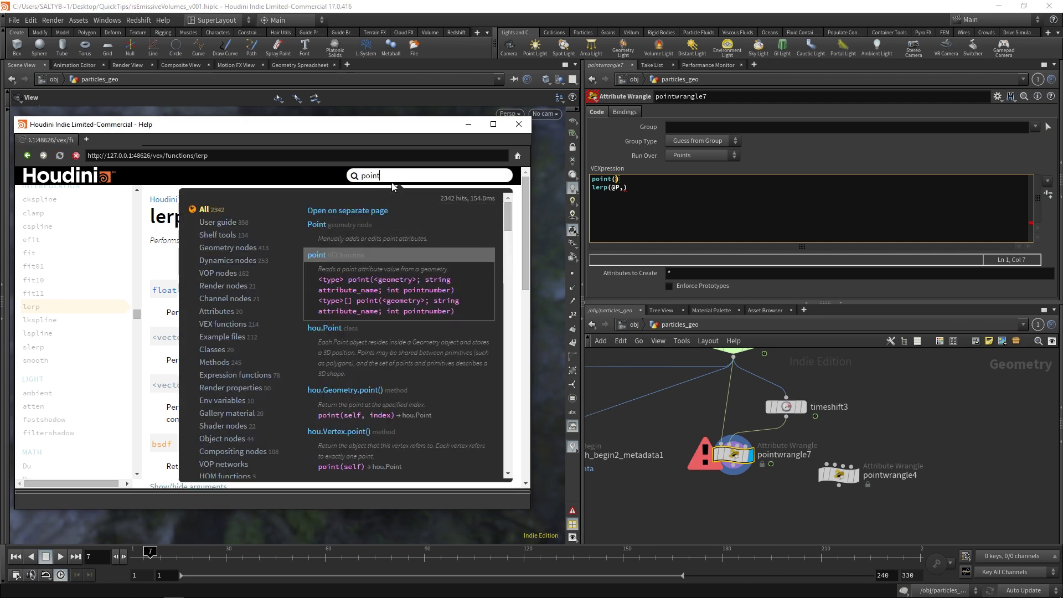
left_click(332, 258)
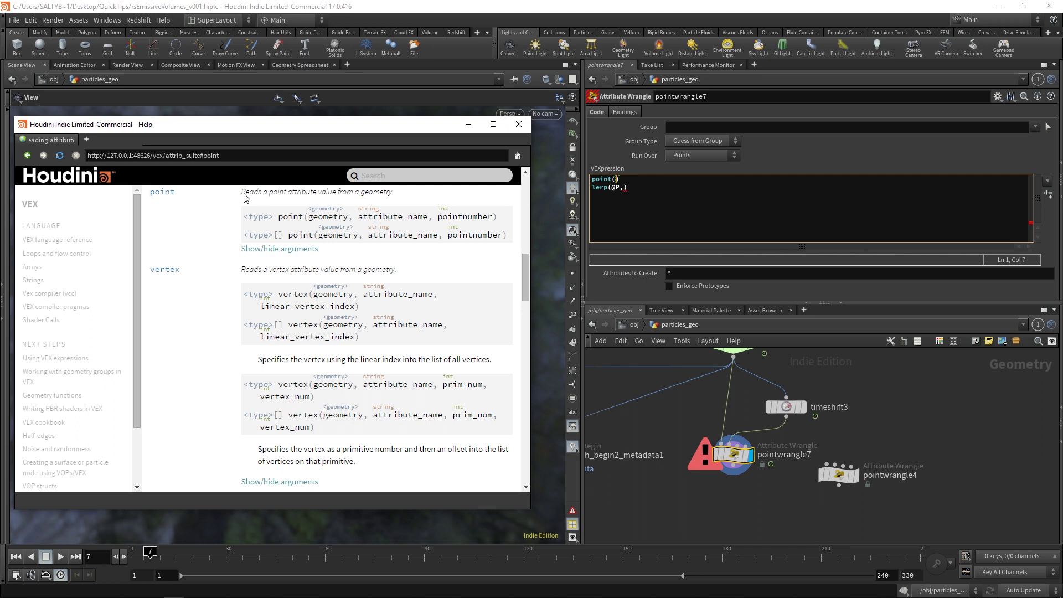
left_click_drag(243, 194, 392, 195)
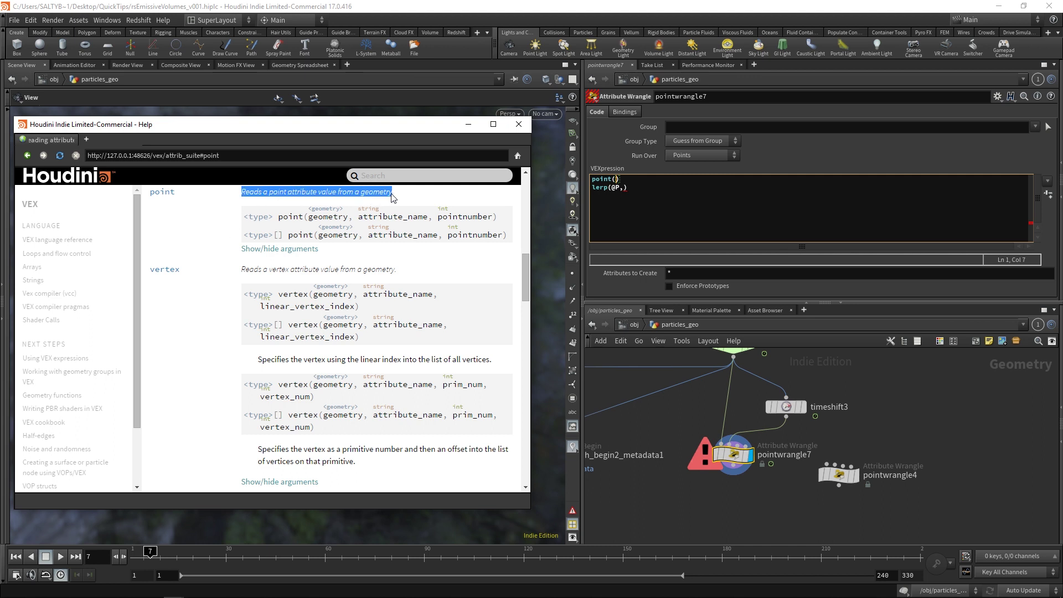
left_click(285, 220)
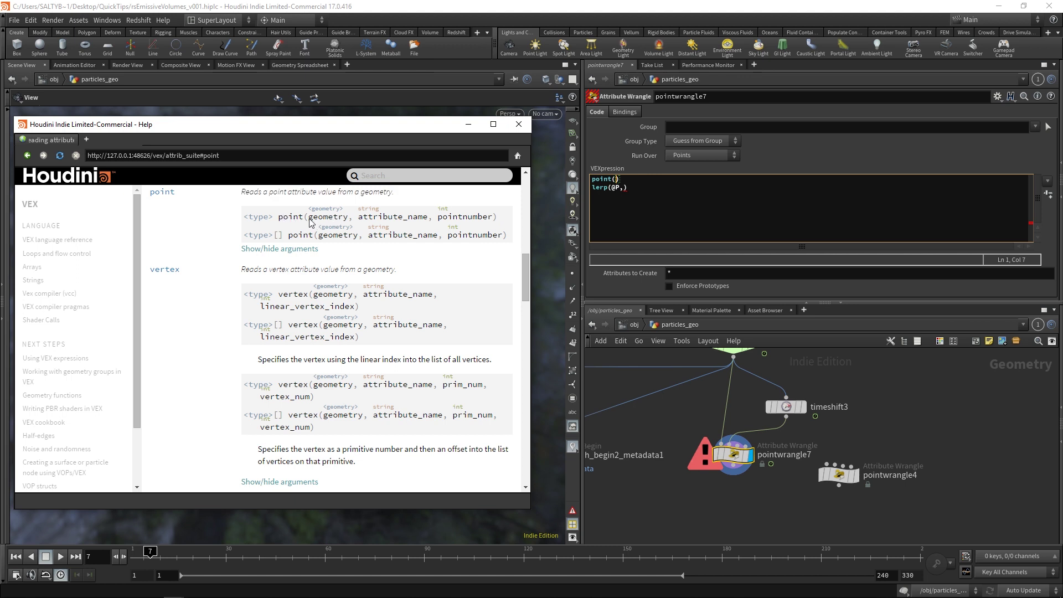
left_click_drag(309, 219, 347, 221)
Step: Close the point(1,) call on input 1 and terminate the lerp(@P) line with a semicolon
left_click(617, 179)
type(")")
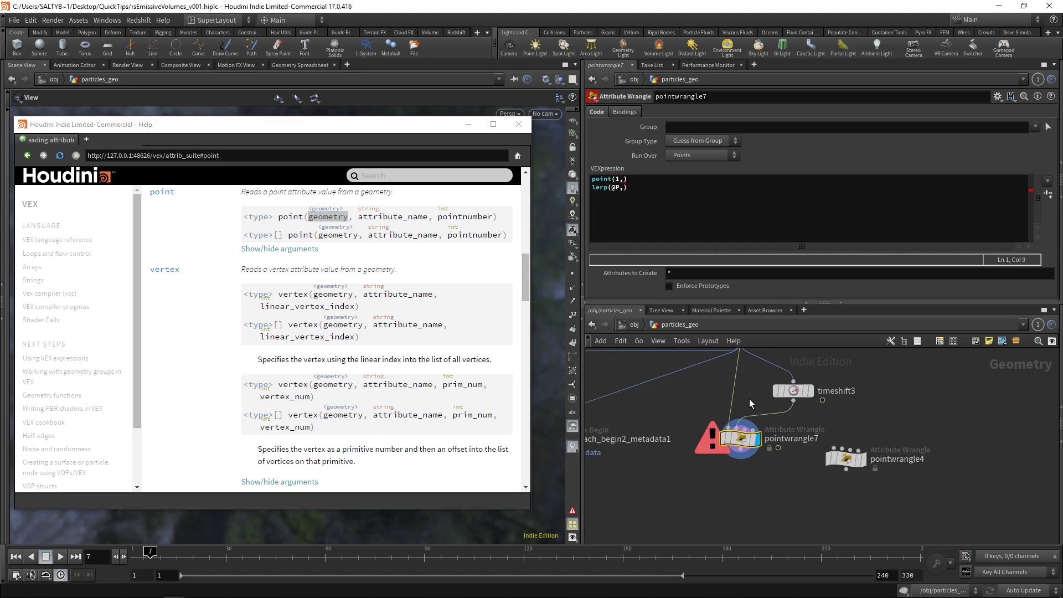
scroll(774, 396, "up", 4)
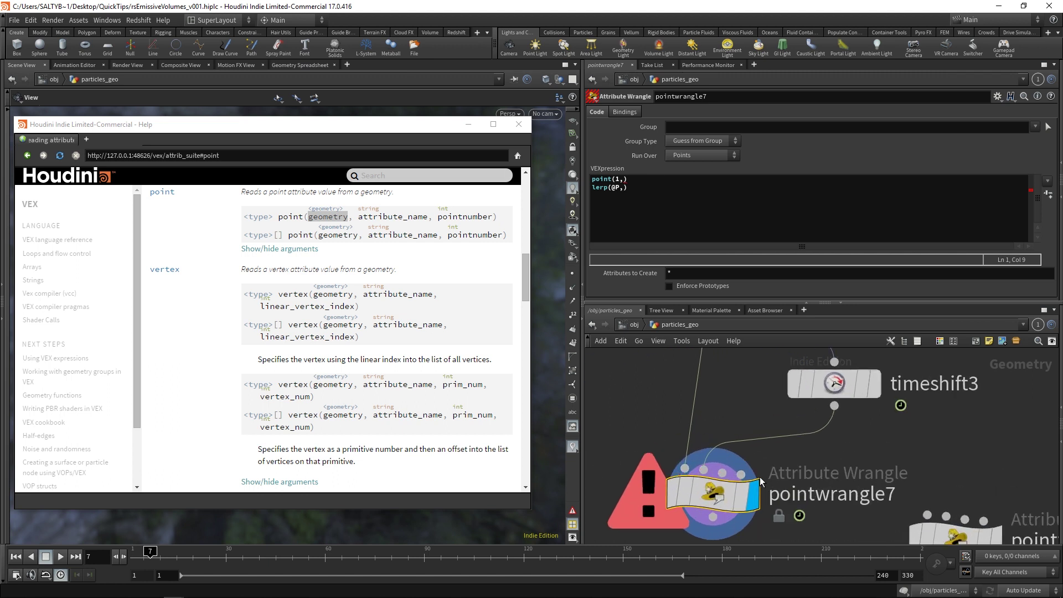
scroll(819, 423, "up", 1)
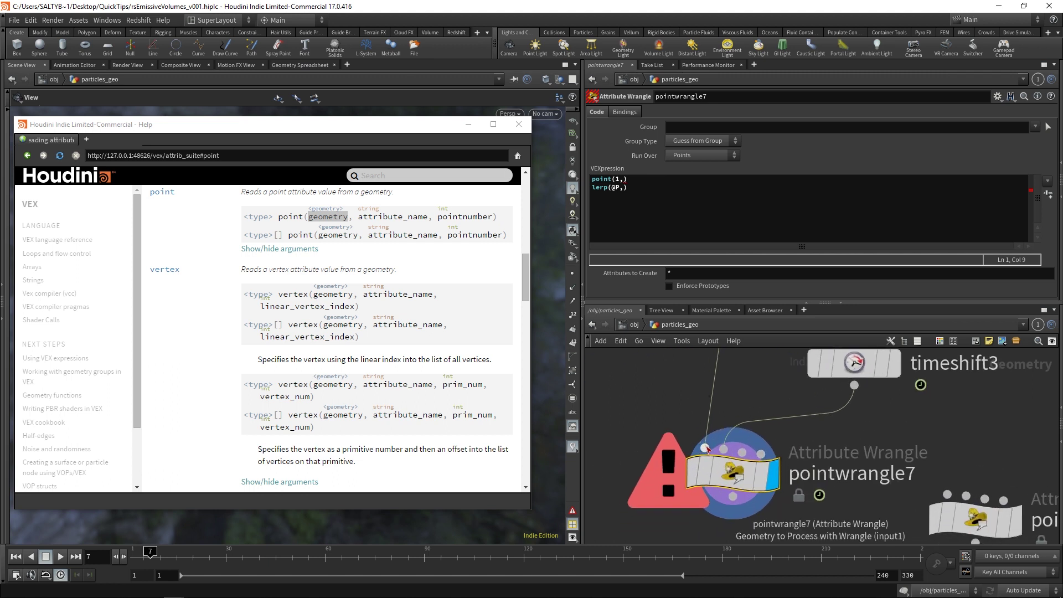
mouse_move(730, 473)
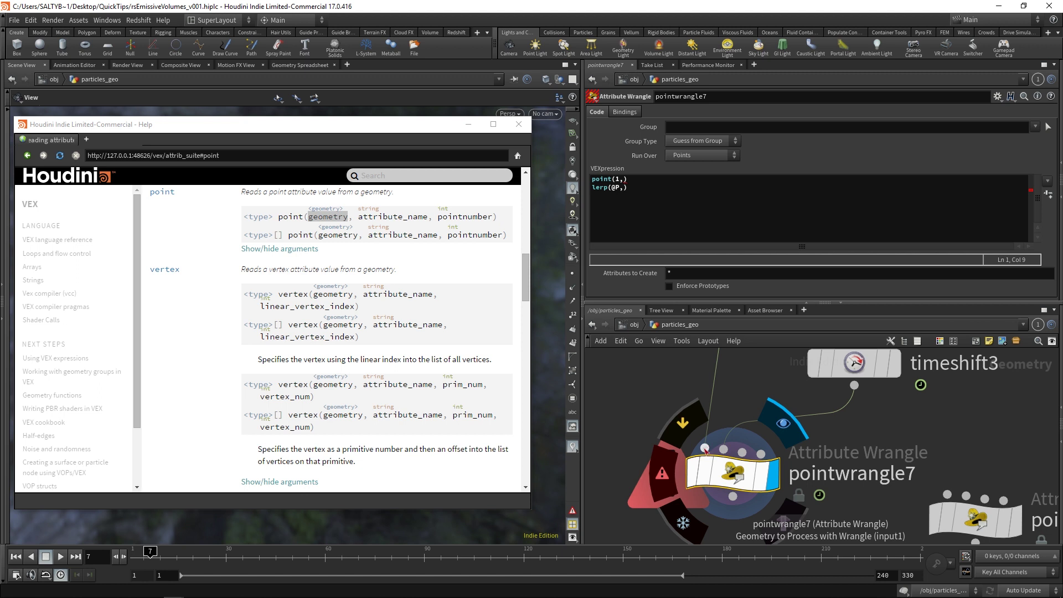
mouse_move(715, 441)
middle_mouse_down()
mouse_move(748, 381)
mouse_move(705, 441)
middle_mouse_up()
scroll(700, 421, "down", 1)
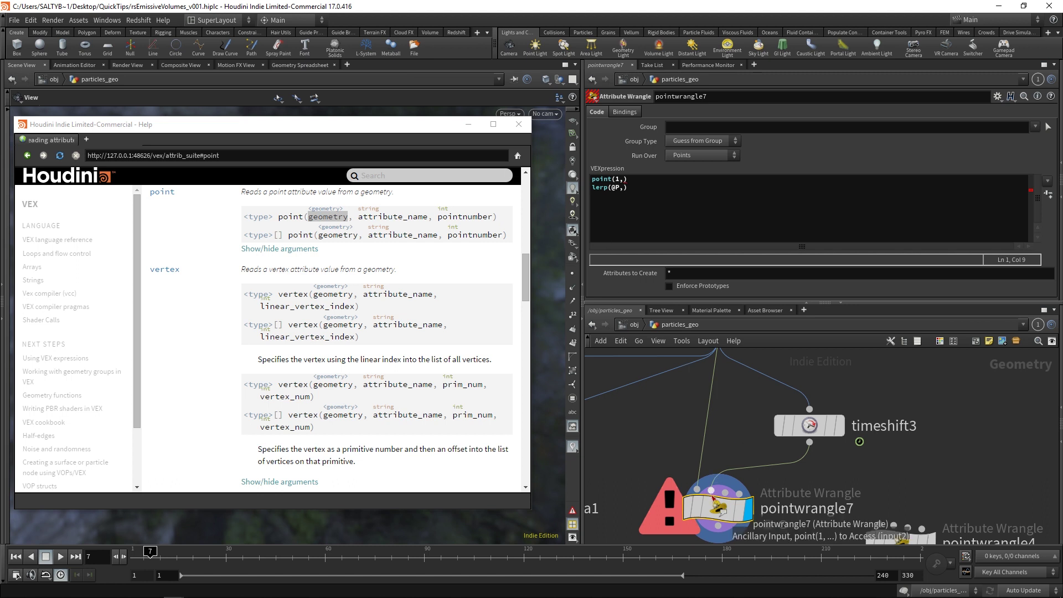
mouse_move(762, 457)
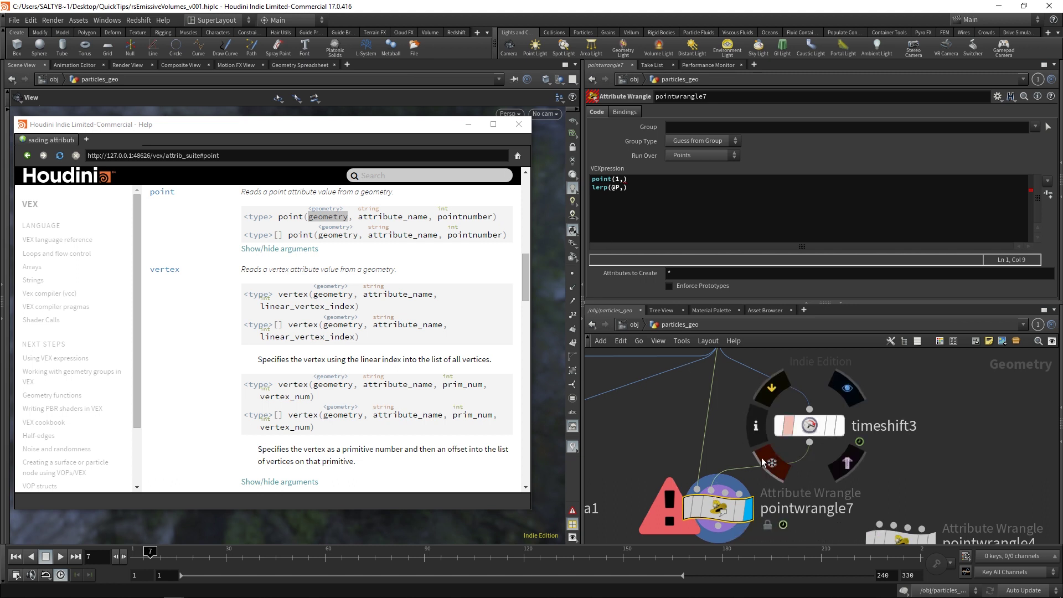
left_click(625, 179)
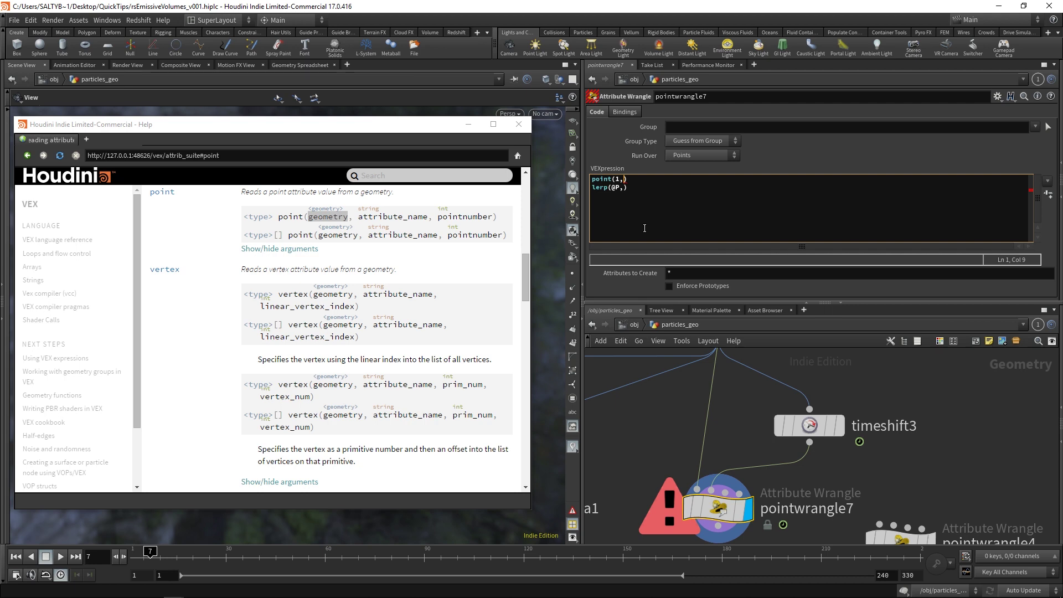
key("BackSpace")
key("End")
type(";")
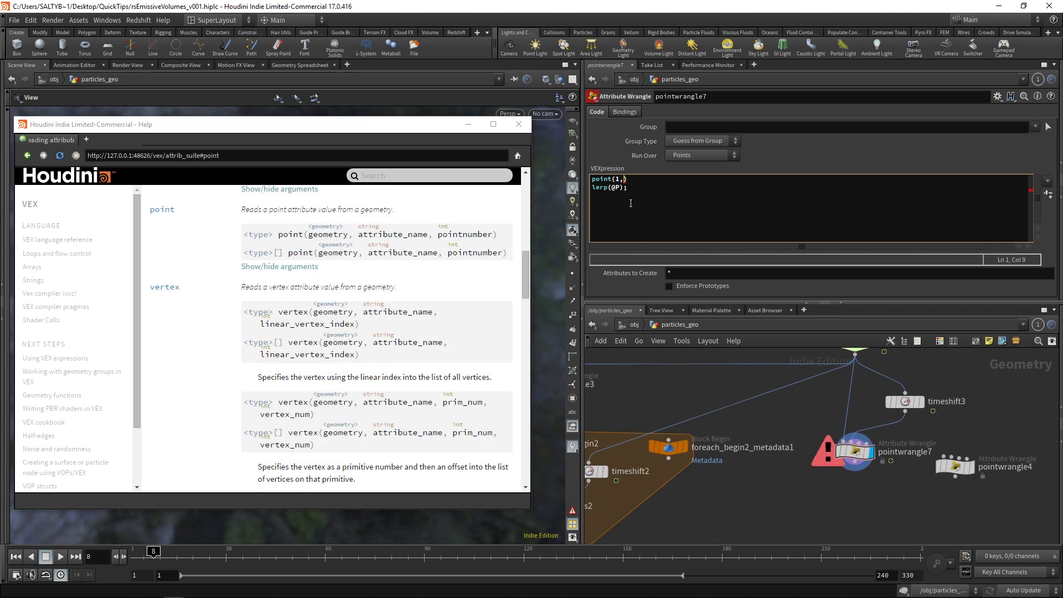
type("\"P\"")
double_click(367, 228)
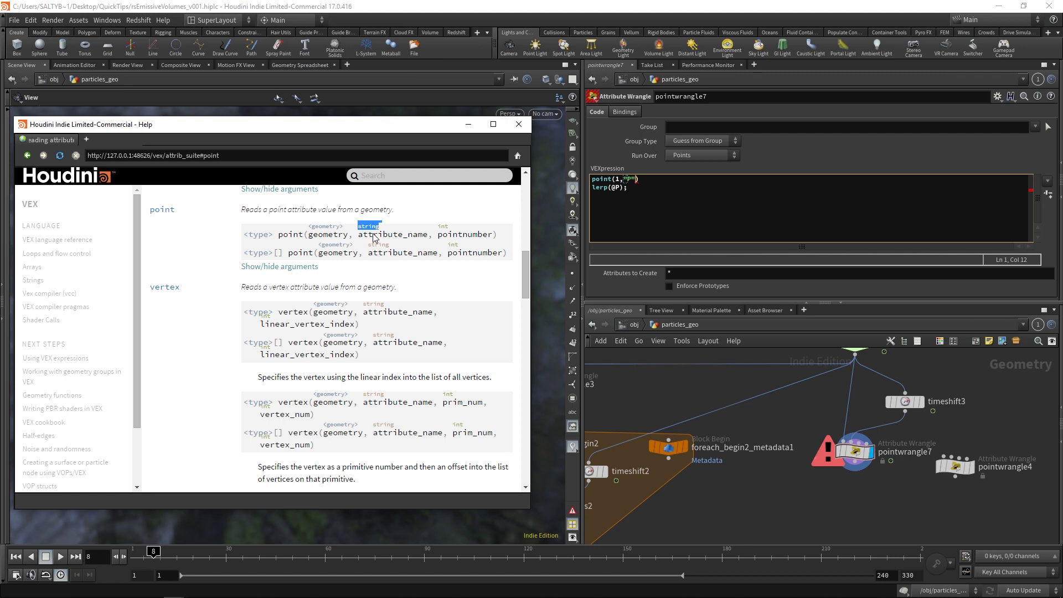
left_click(645, 179)
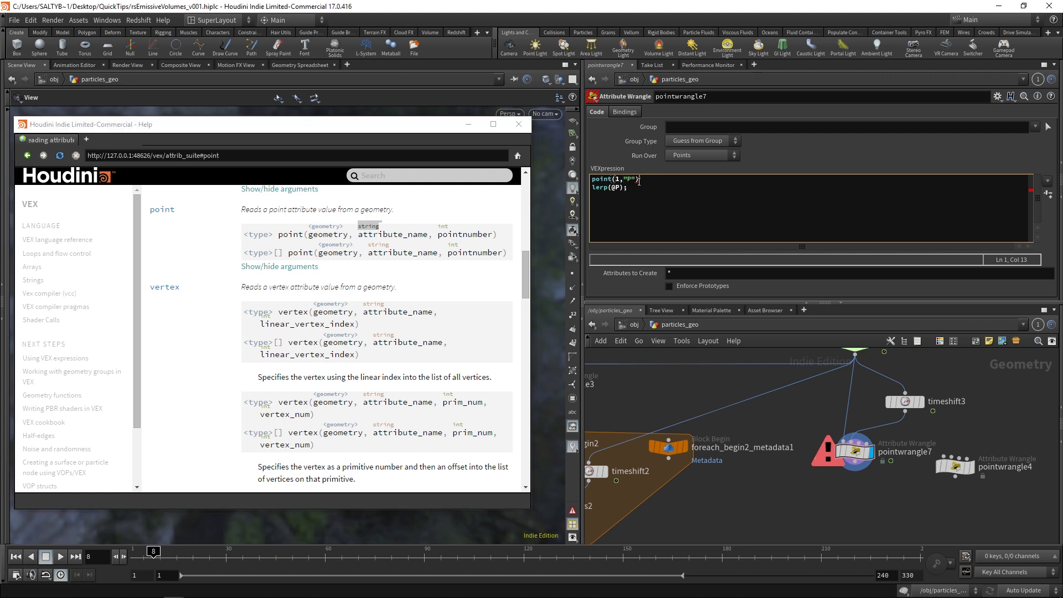
type(",")
type("@")
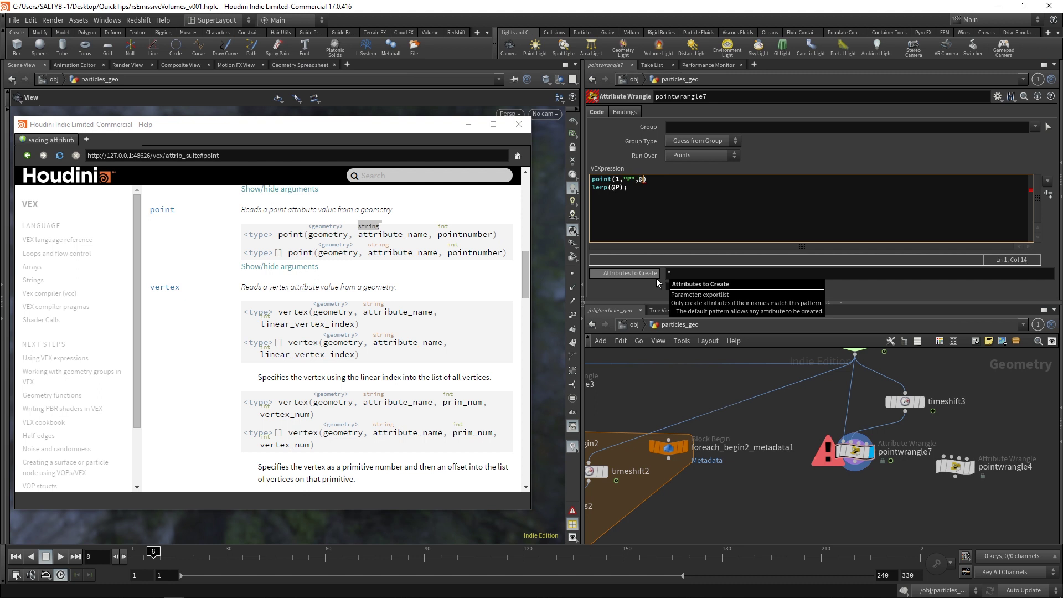
type("ptnum);")
Step: Store that result in a vector posB and bring up the lerp help page
key("Down")
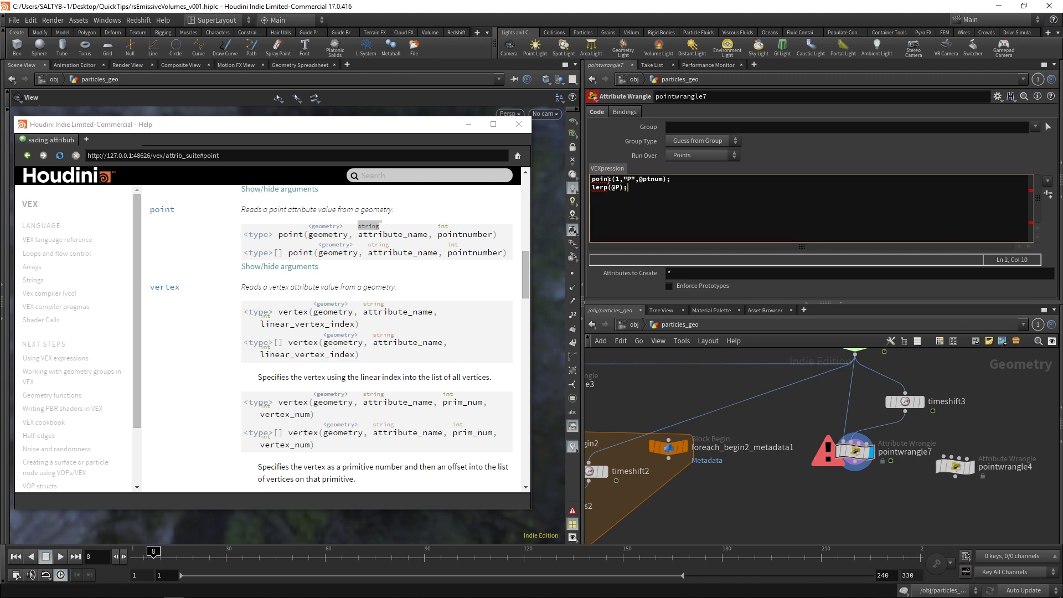
left_click(607, 180)
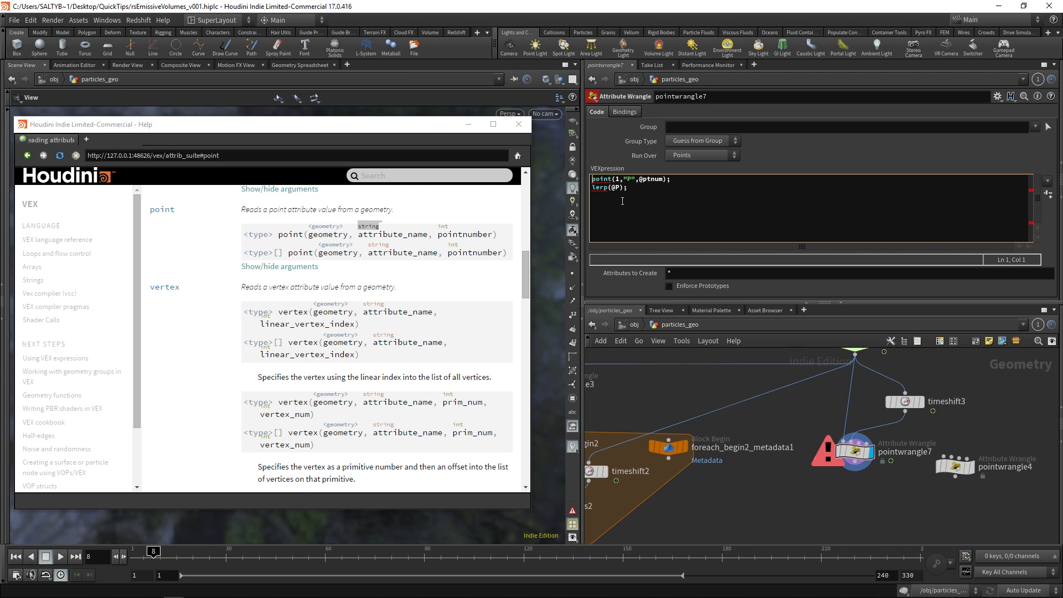
type("vector ")
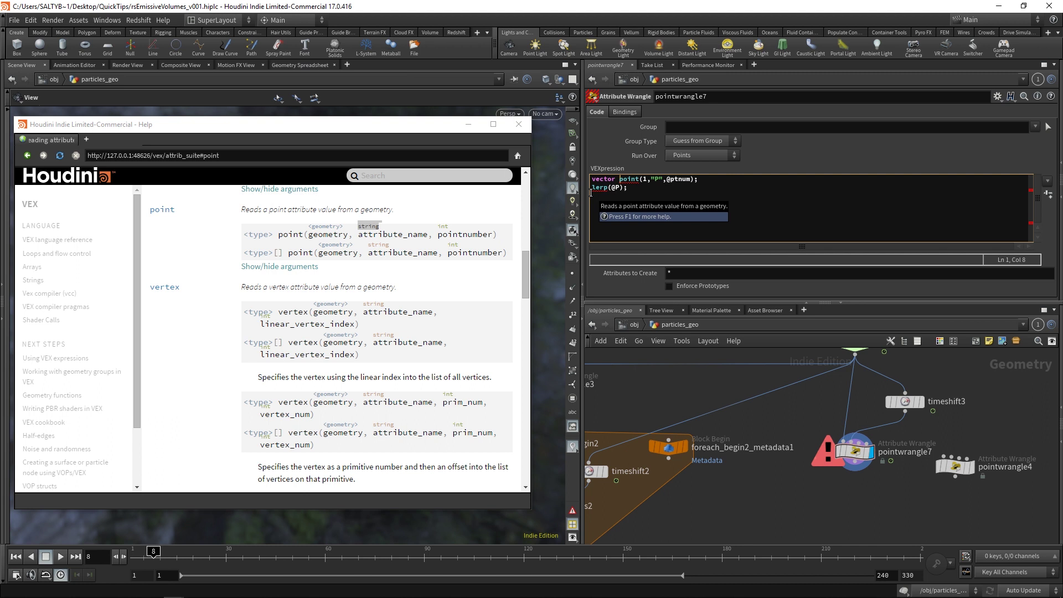
type("posB")
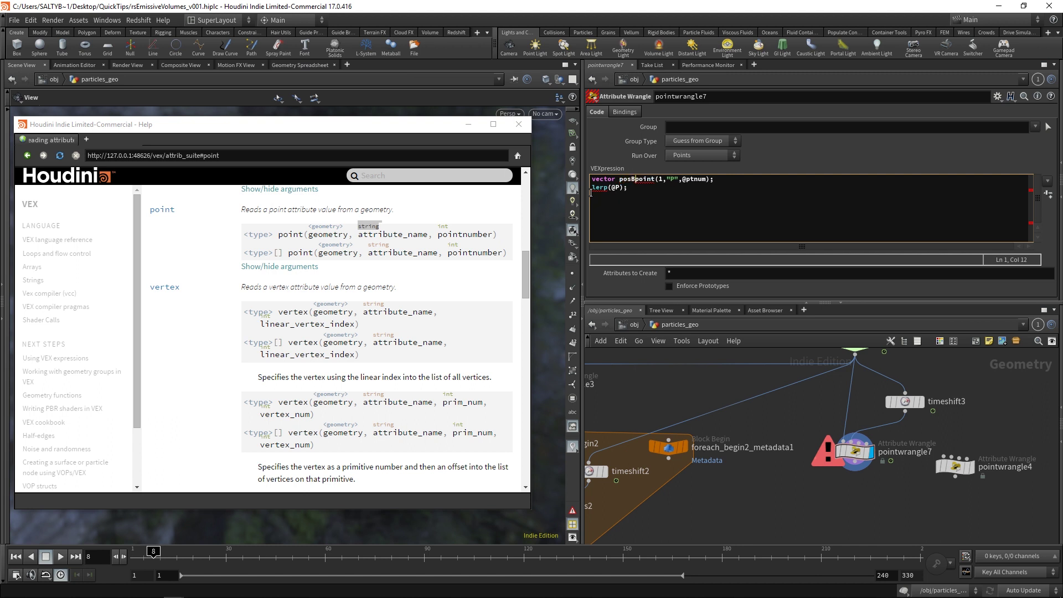
type(" =")
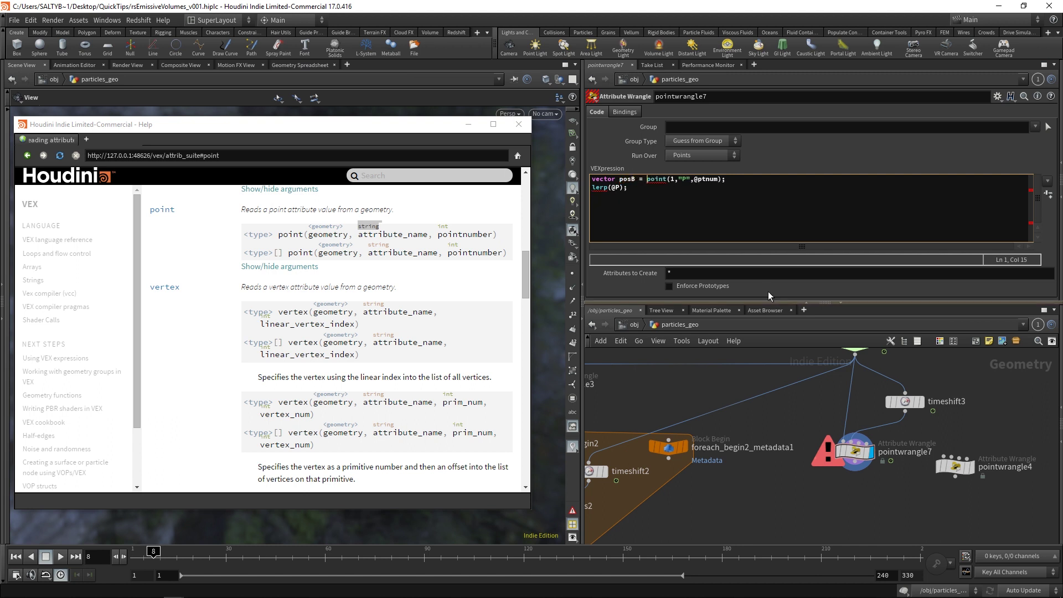
key("Down")
key("Left")
key("Left")
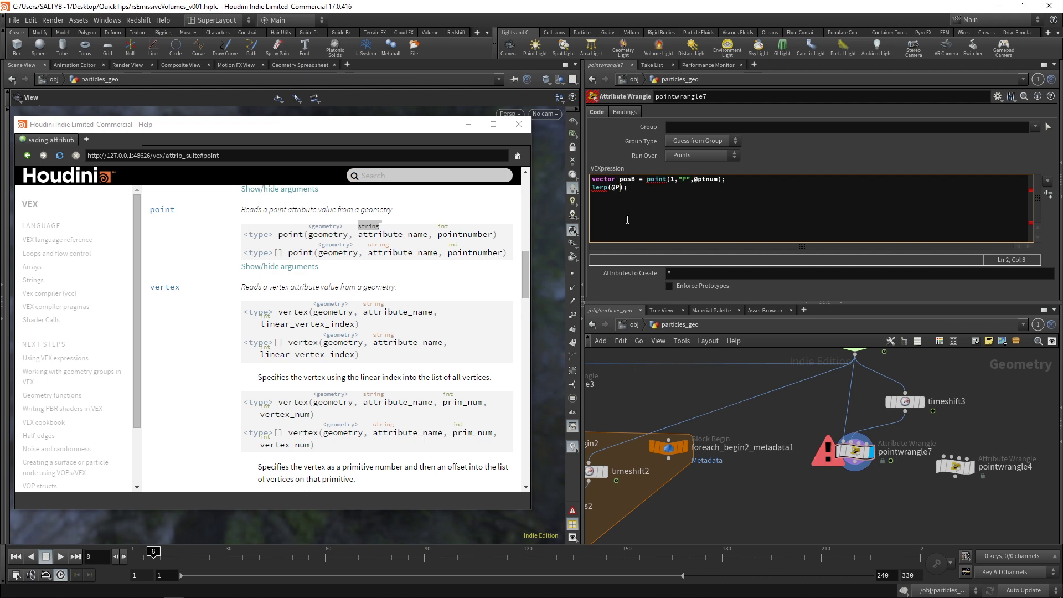
key("Left")
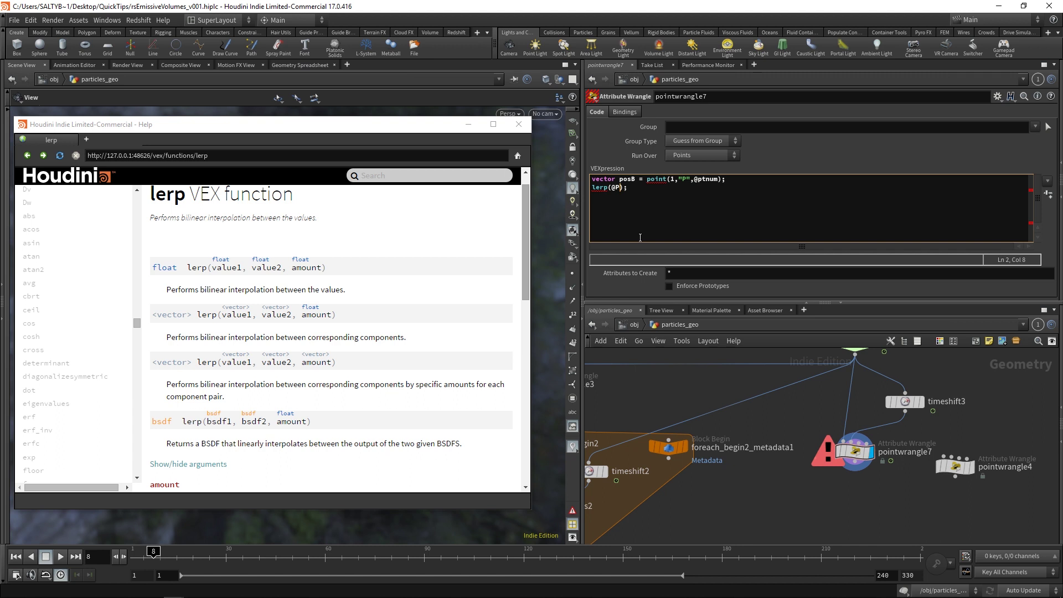
Step: Add posB as lerp's second value, then check blendshapes2's rand blend expression
type(",posB,")
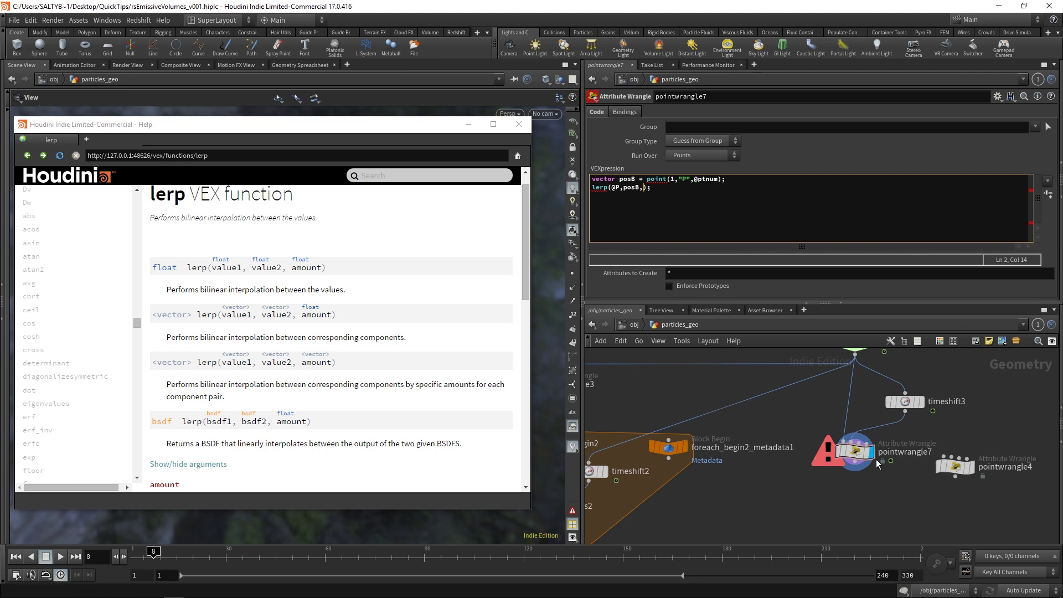
mouse_move(832, 457)
middle_click_drag(766, 414, 848, 374)
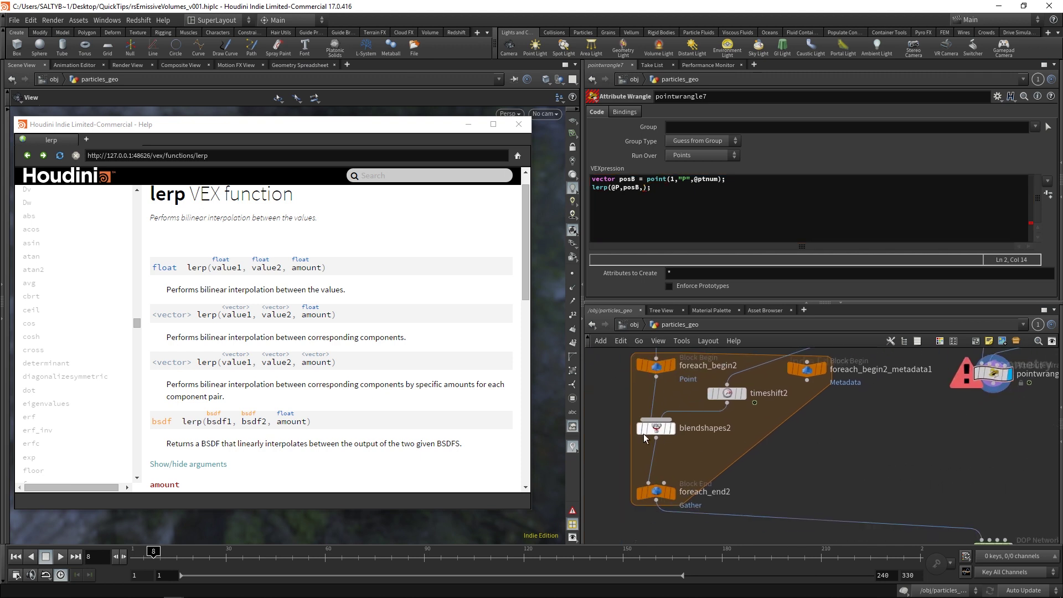
left_click(656, 427)
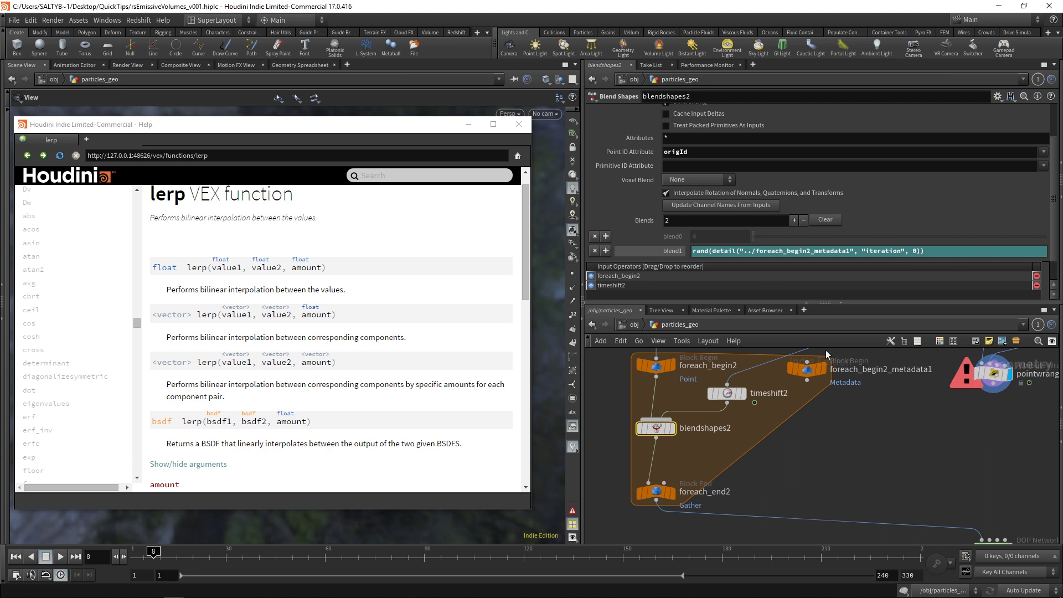
middle_click_drag(947, 400, 831, 459)
left_click(875, 433)
left_click(601, 179)
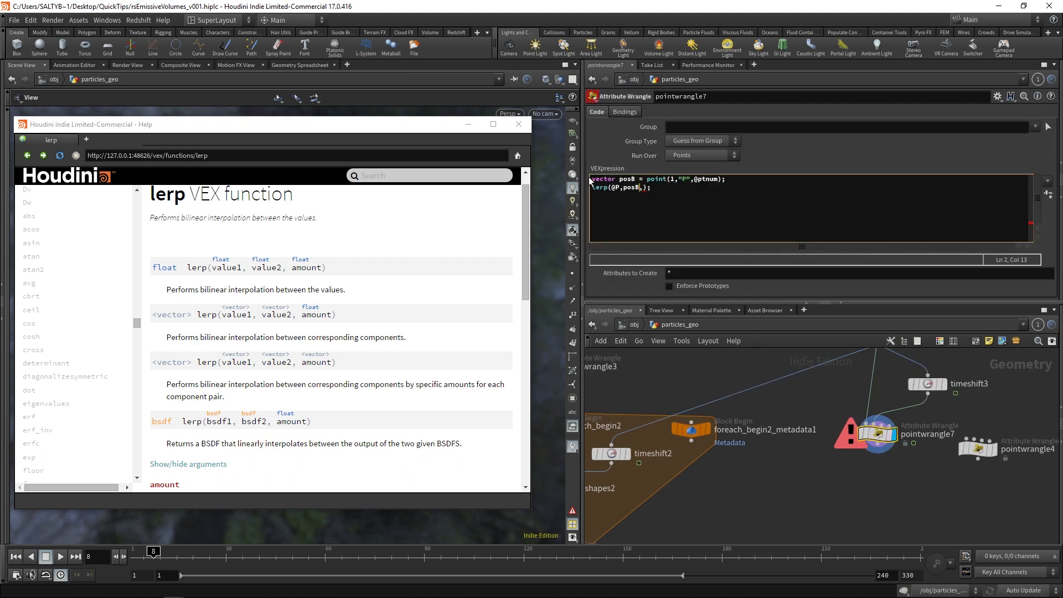
key("Return")
key("Up")
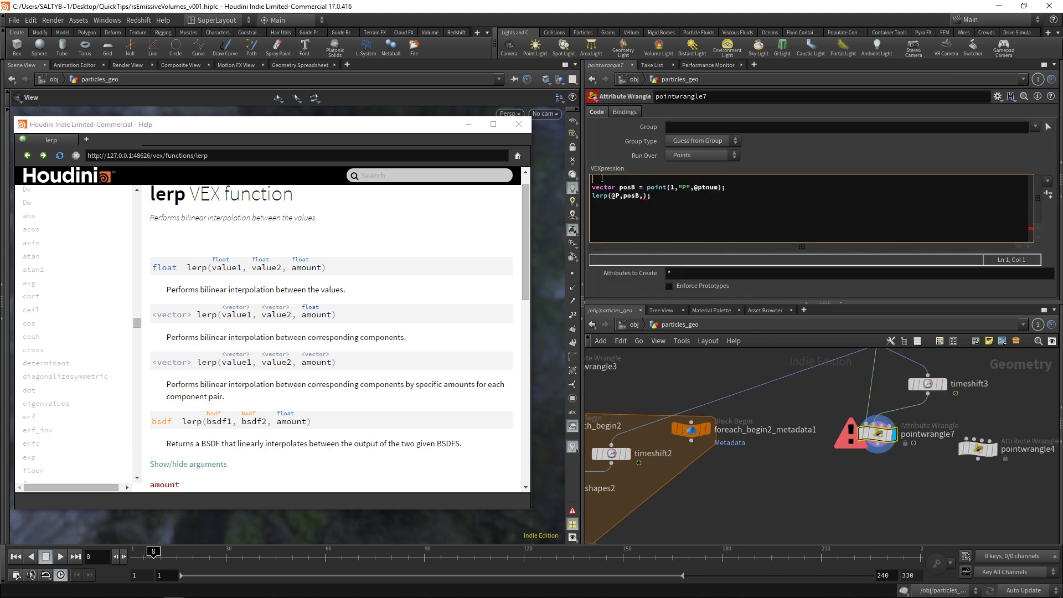
type("float randomize = rand(@ptnum);")
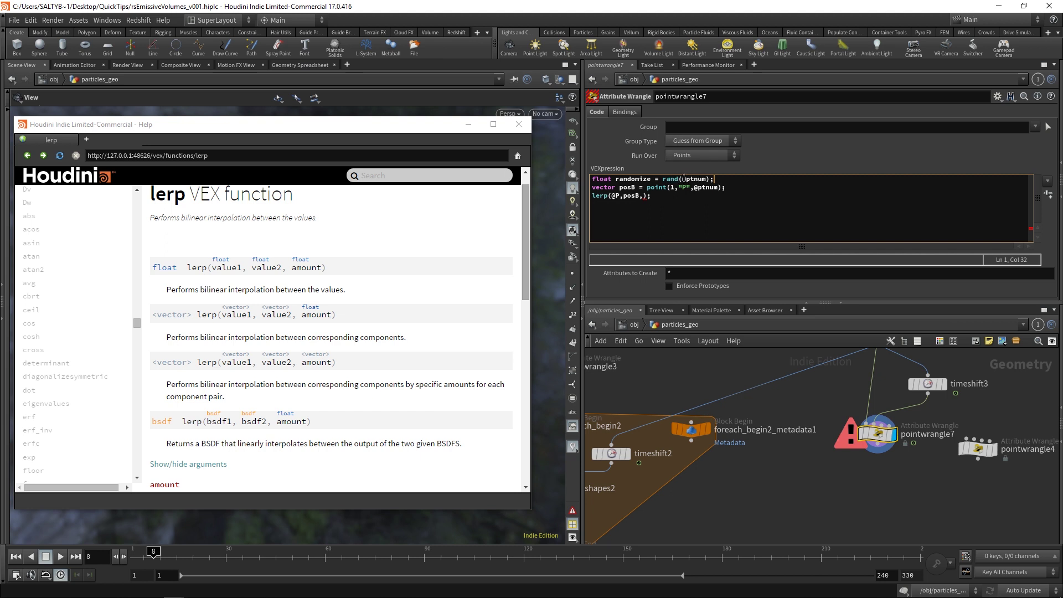
Step: Pass randomize as lerp's amount and assign the result with @P = lerp(@P,posB,randomize)
left_click(644, 195)
type("randomize")
left_click(607, 188)
key("Down")
type("@")
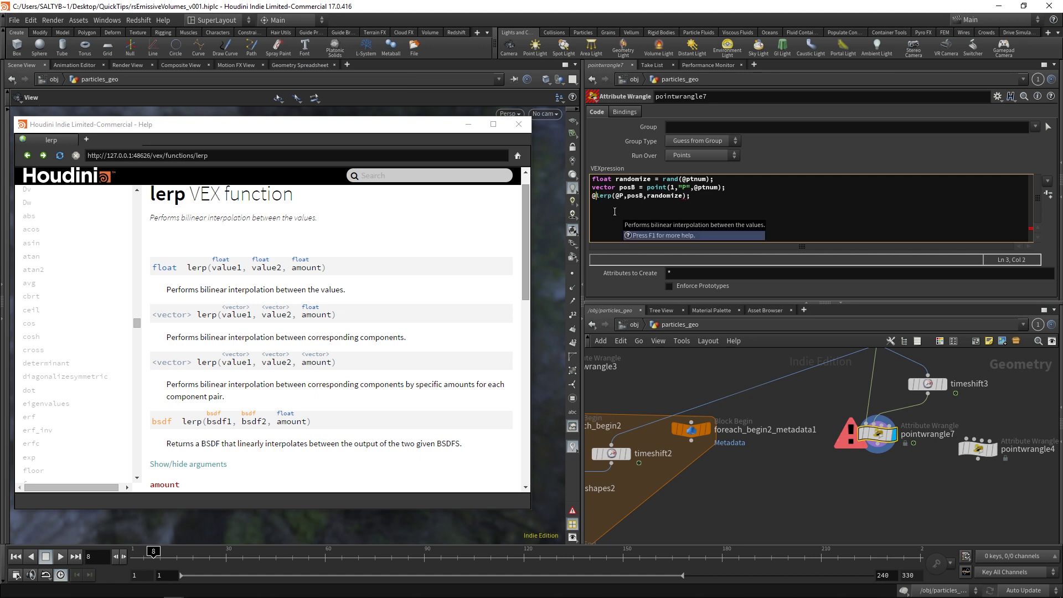
type("P =")
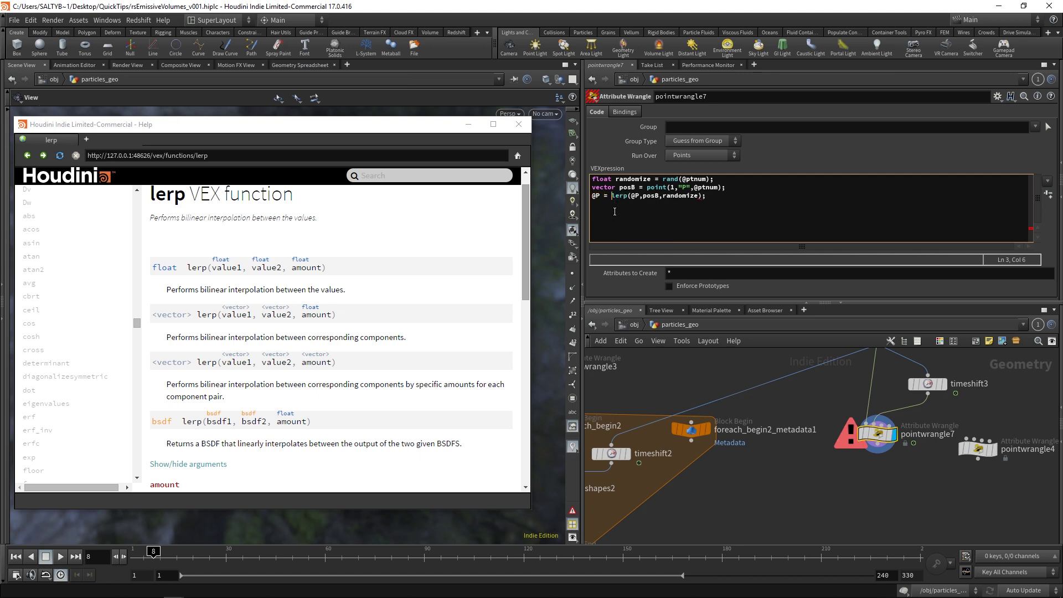
left_click(648, 197)
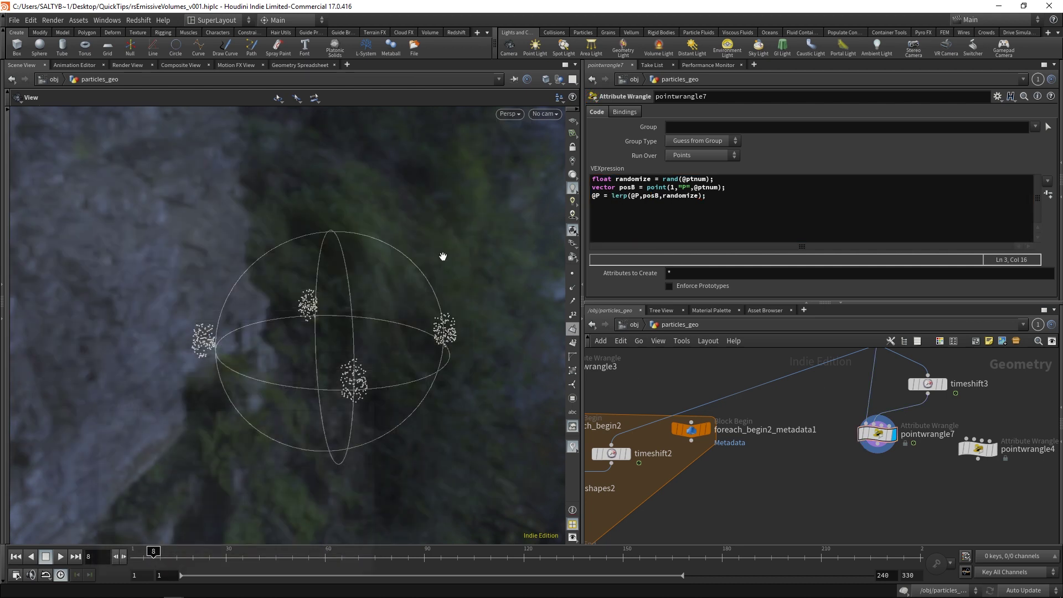
Step: Close the help window and dolly and orbit the viewport around the emitter sphere's points
left_click(468, 124)
right_click_drag(368, 363, 382, 310)
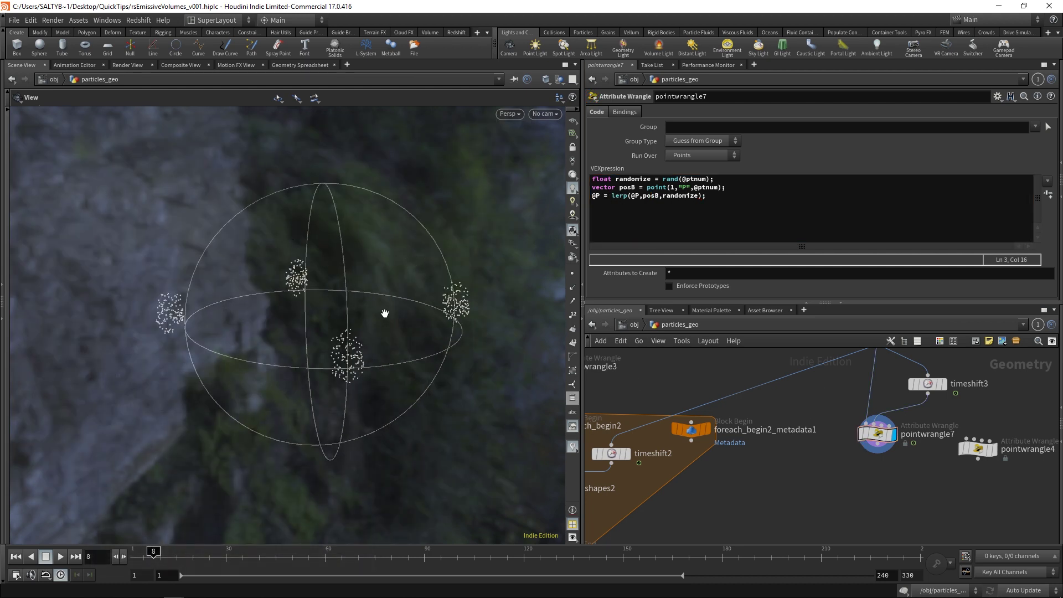
left_click_drag(382, 310, 366, 332)
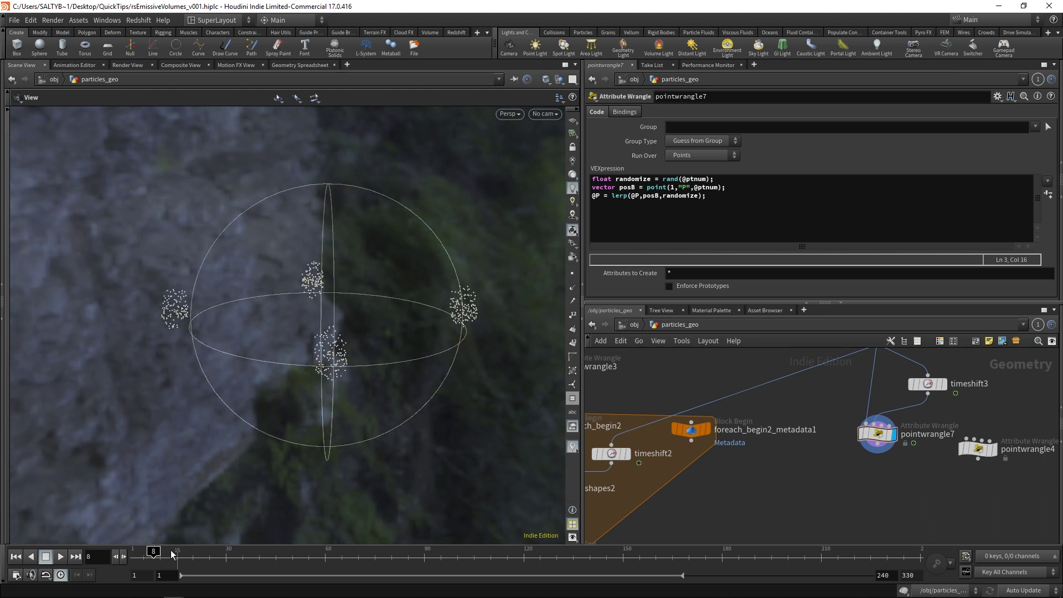
mouse_move(879, 437)
middle_click_drag(699, 370, 705, 375)
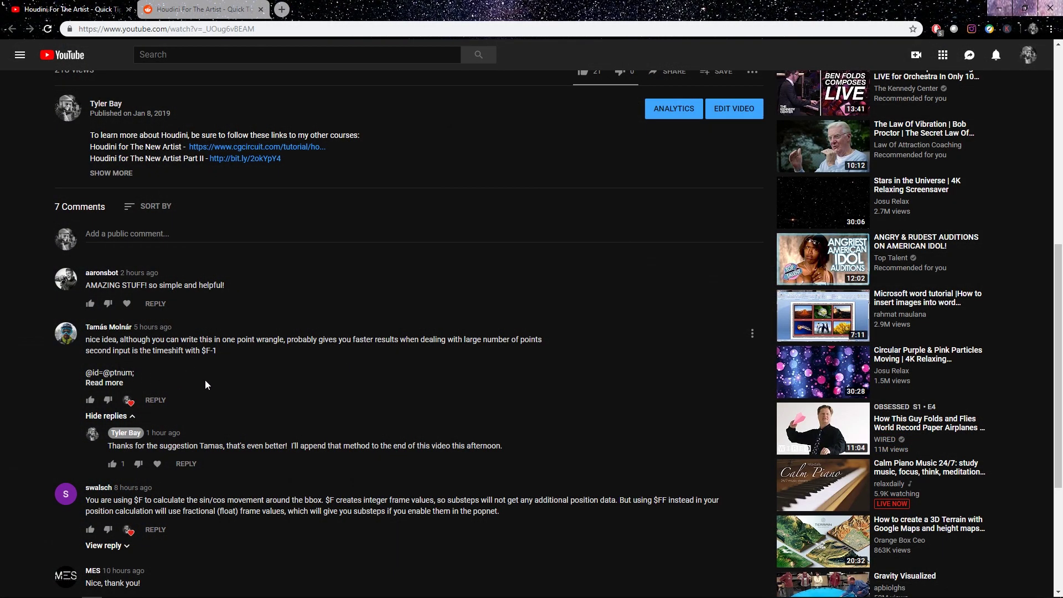
Step: Switch to the Reddit r/vfx thread tab proposing the wrangle and timeshift approach
key("ctrl+Tab")
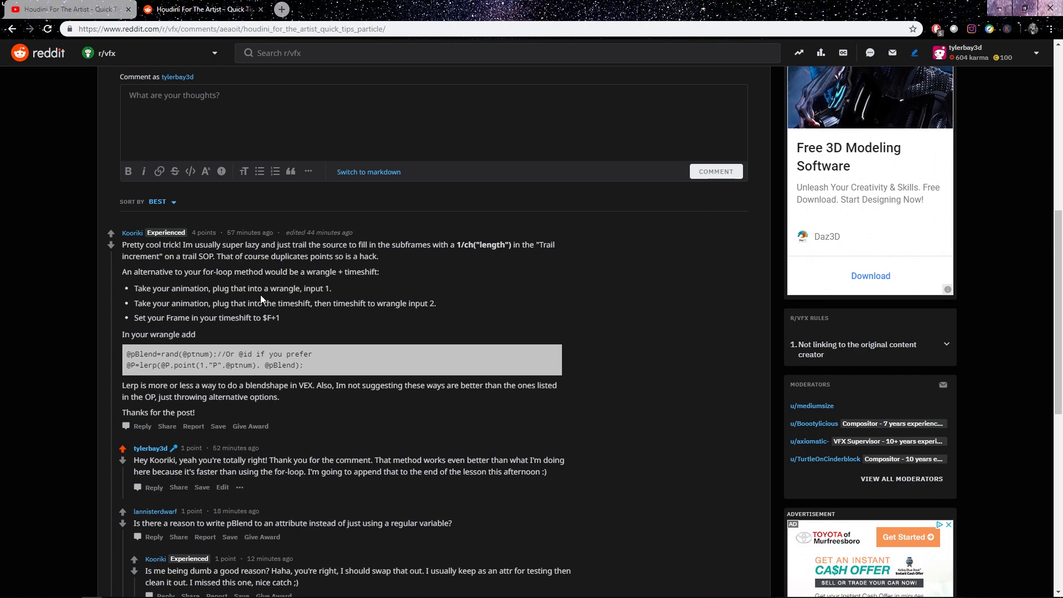
Step: Minimize Chrome and pan the network over to switch1, timeshift3 and pointwrangle7
left_click(999, 9)
middle_click_drag(672, 400, 830, 375)
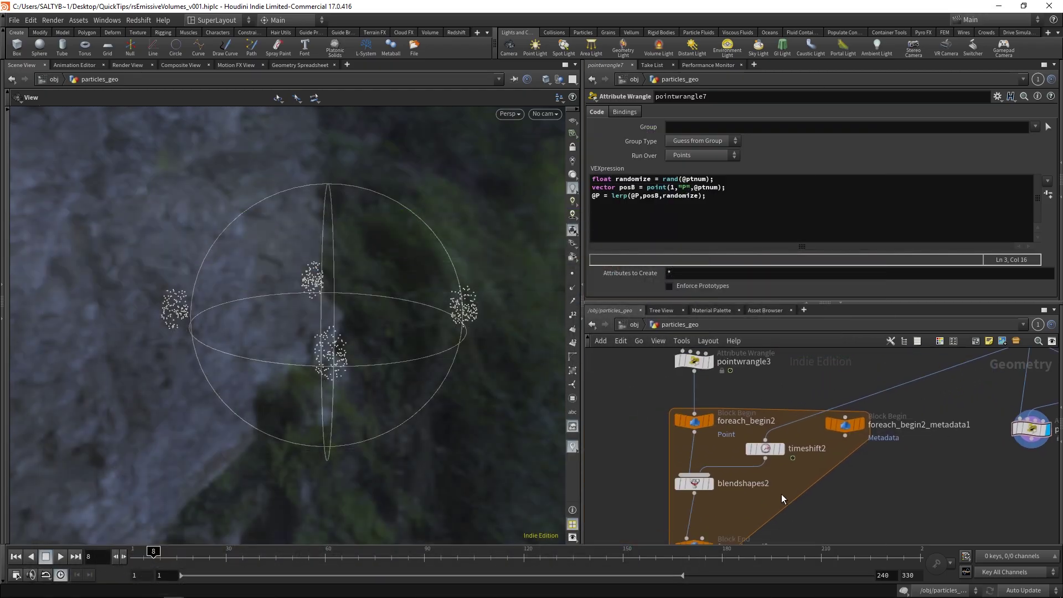
middle_click_drag(713, 407, 521, 446)
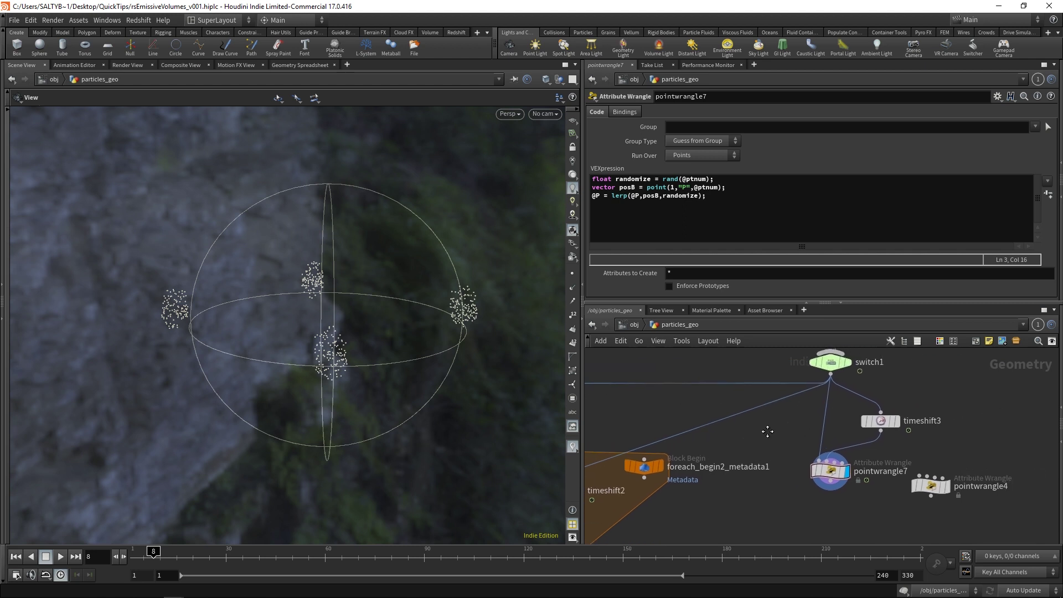